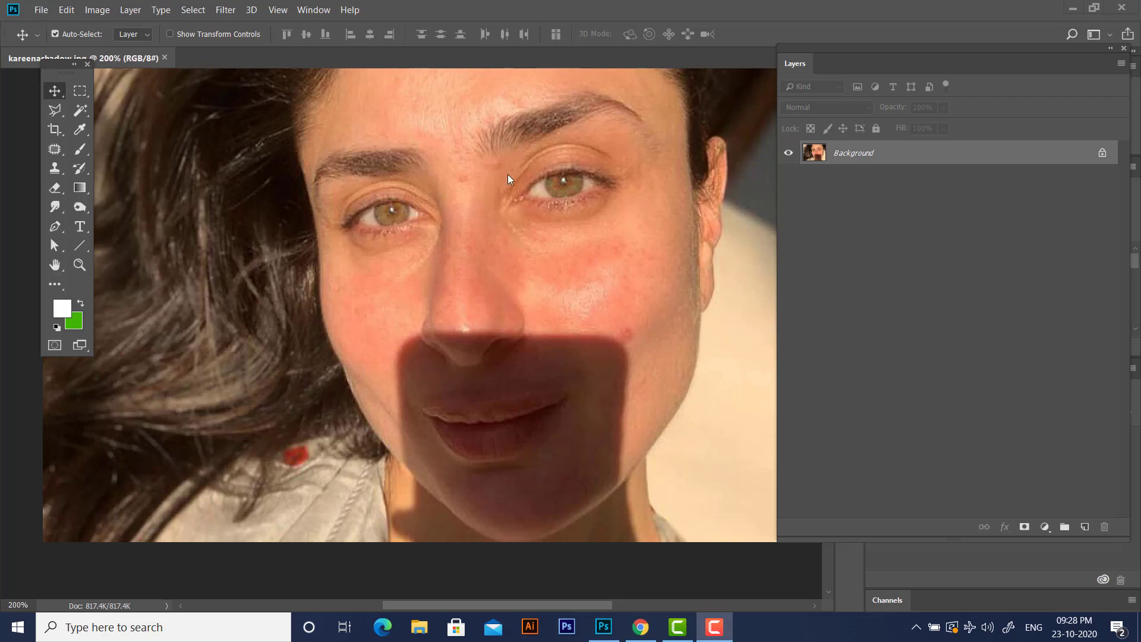
Step: Detach the kareenashadow.jpg document into a floating window and set its view to 100%
{"action": "left_click_drag", "start_coordinate": [129, 59], "coordinate": [258, 72]}
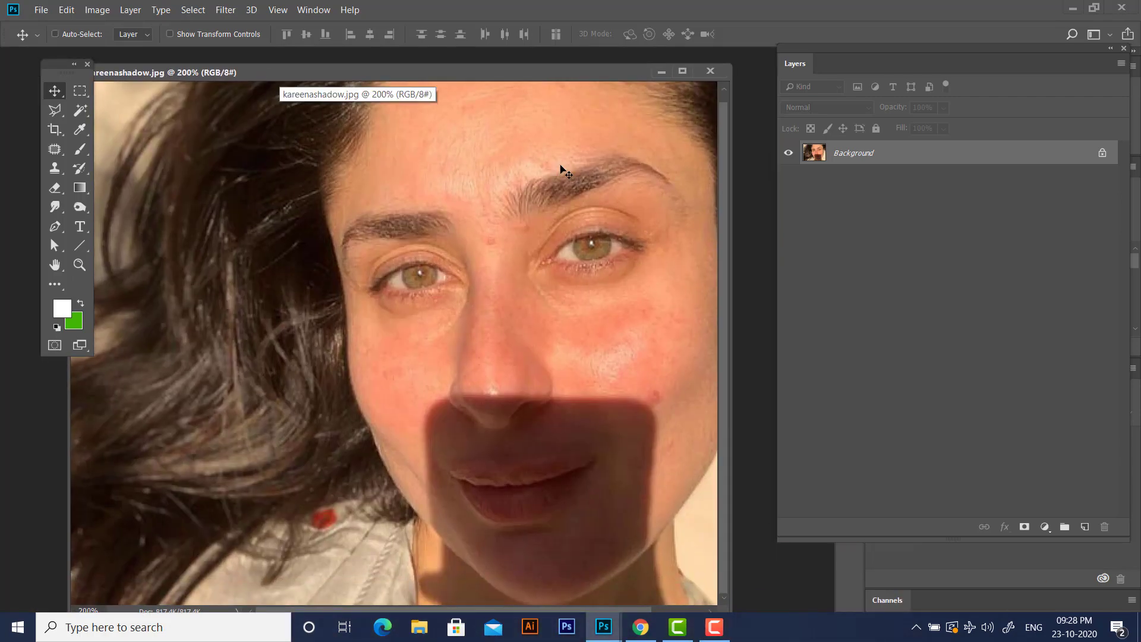
{"action": "key", "text": "ctrl+minus"}
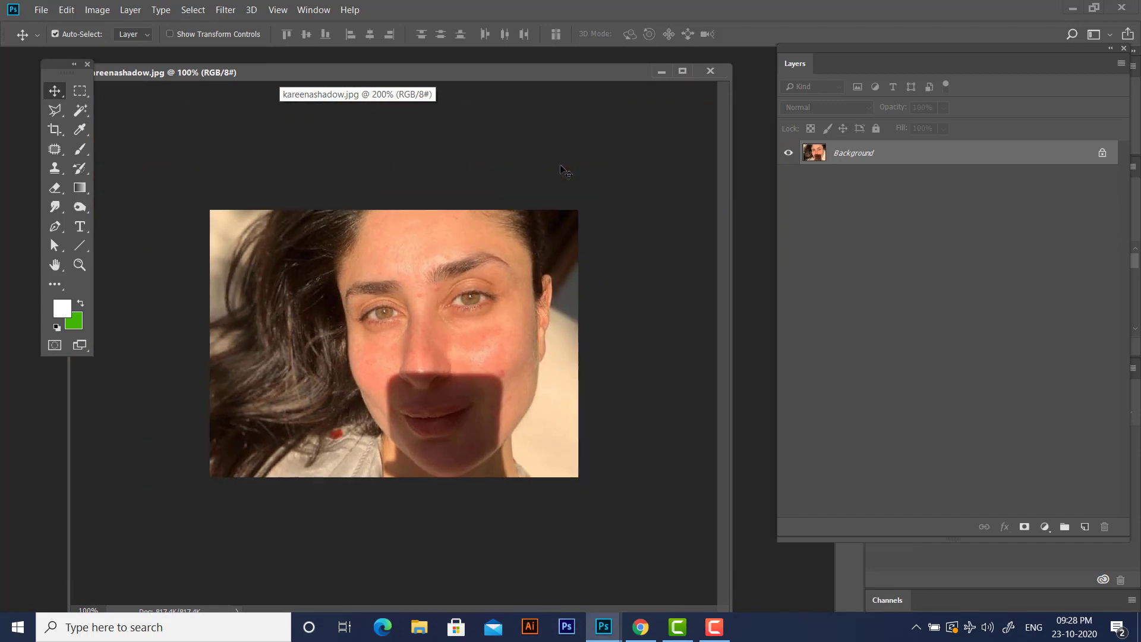
{"action": "key", "text": "ctrl+plus"}
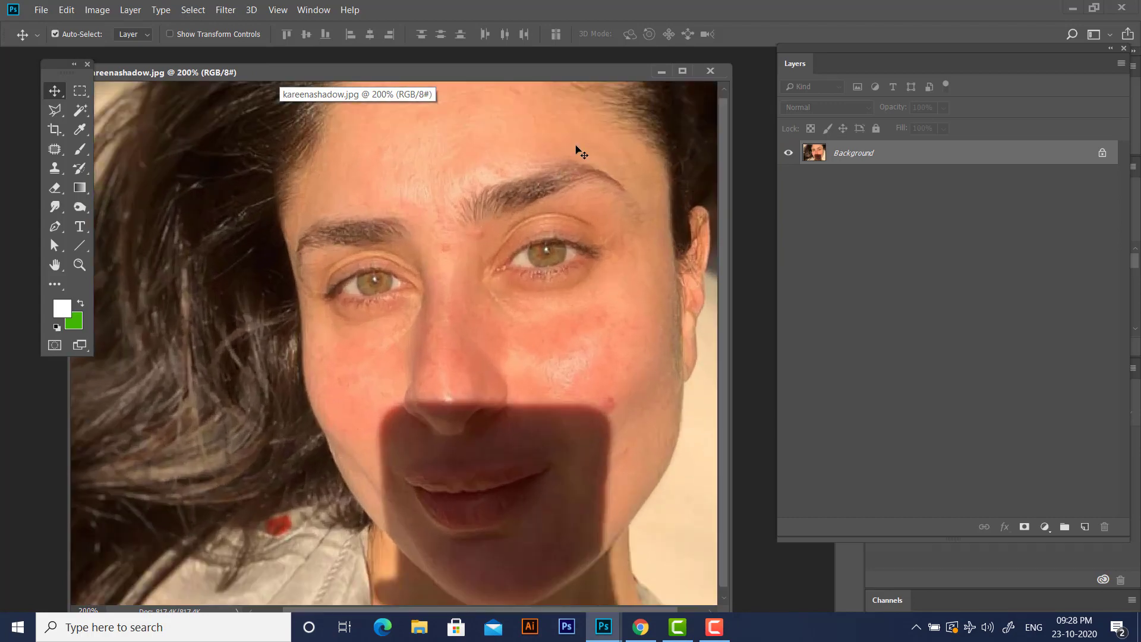
{"action": "left_click_drag", "start_coordinate": [490, 71], "coordinate": [486, 65]}
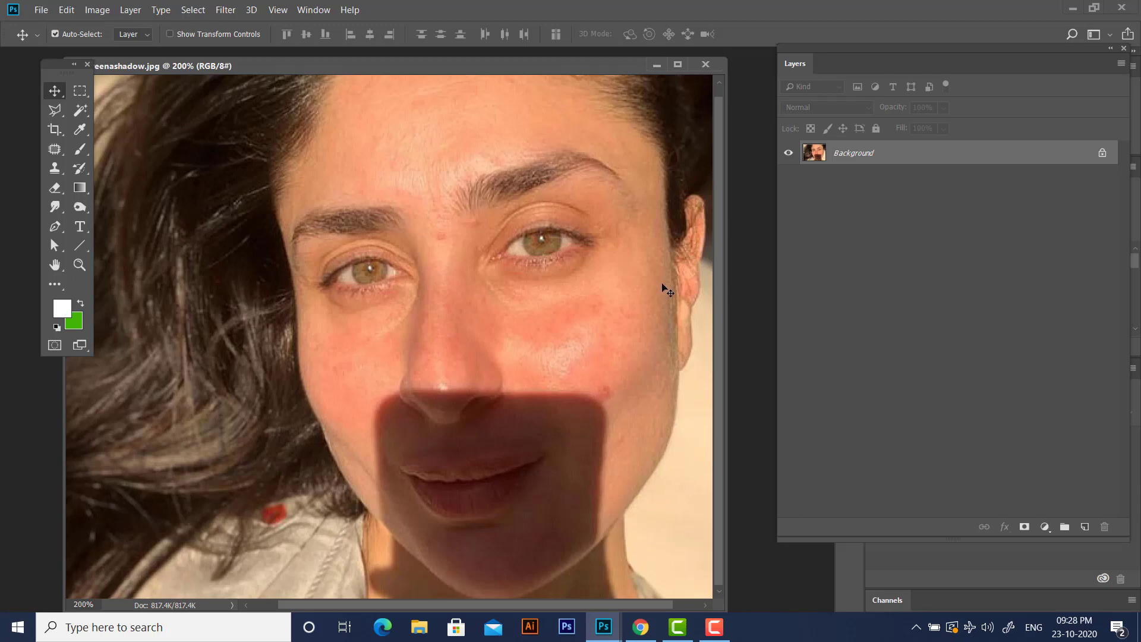
{"action": "key", "text": "ctrl+minus"}
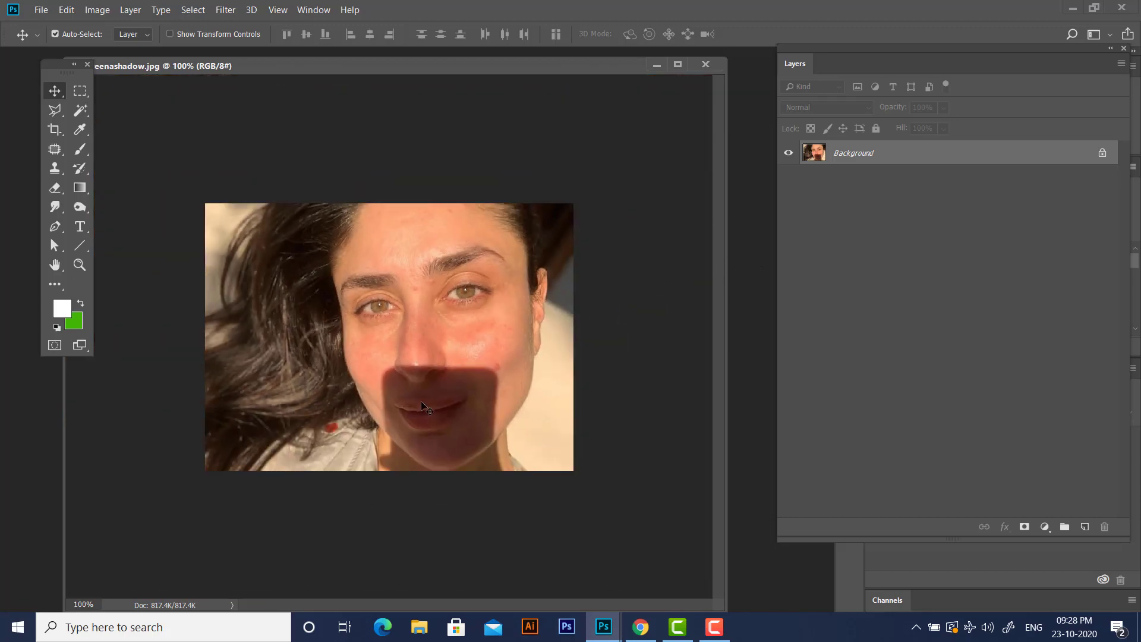
Step: Convert the locked Background into a regular layer named Layer 0, keeping Normal mode and 100% opacity
{"action": "left_click_drag", "start_coordinate": [829, 50], "coordinate": [768, 81]}
{"action": "double_click", "coordinate": [840, 181]}
{"action": "key", "text": "Return"}
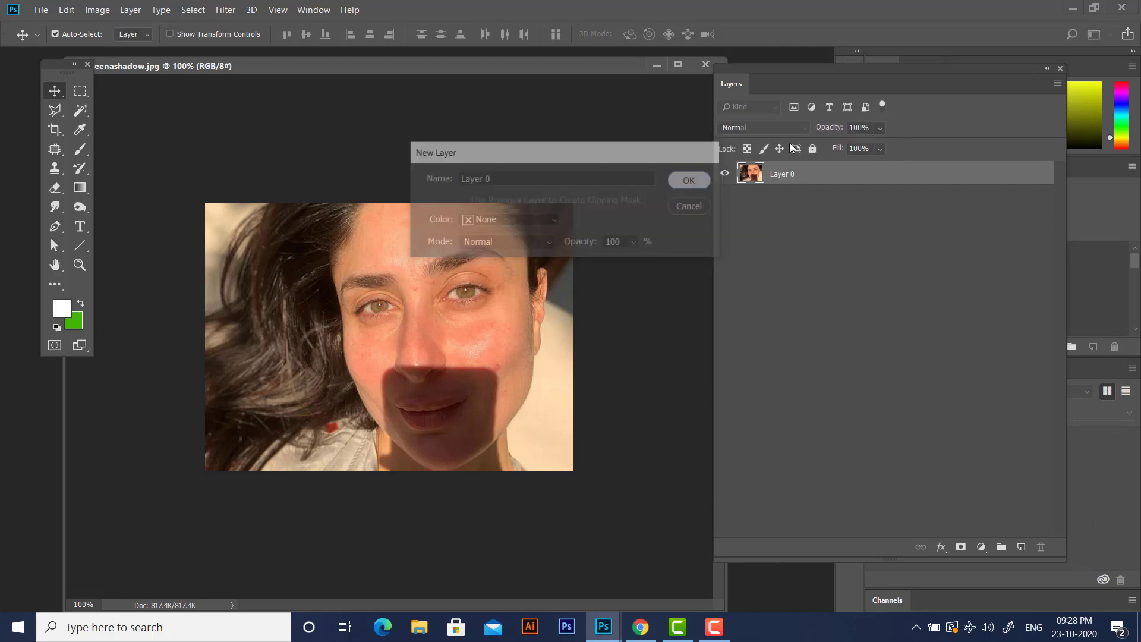
{"action": "left_click_drag", "start_coordinate": [763, 73], "coordinate": [837, 80]}
{"action": "left_click_drag", "start_coordinate": [530, 61], "coordinate": [543, 61]}
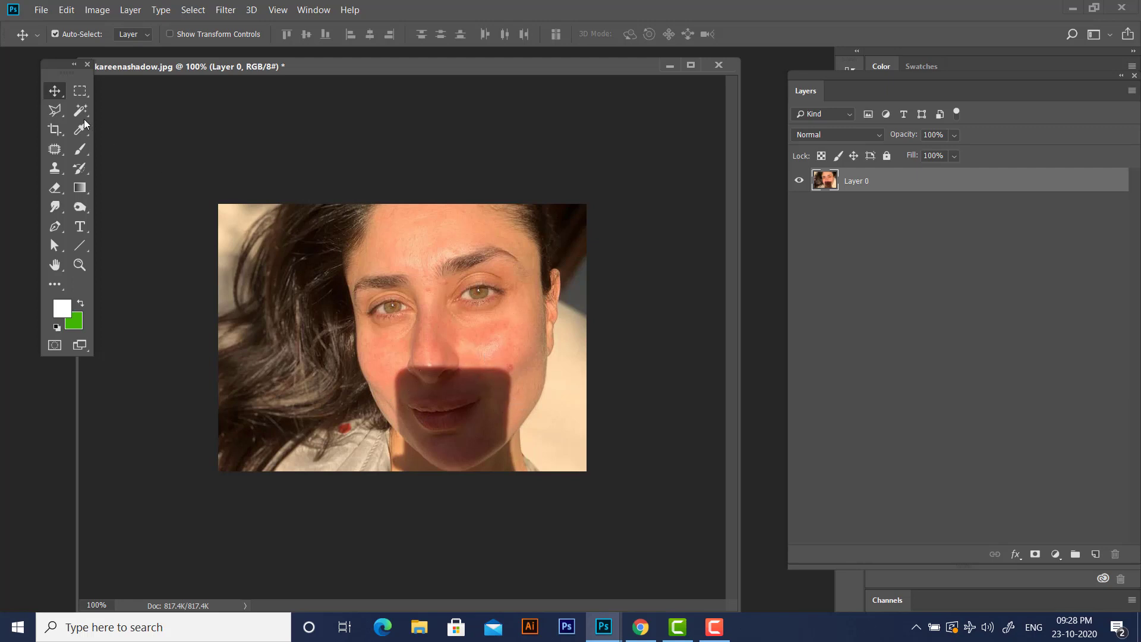
Step: Choose the Polygonal Lasso Tool and enlarge the document window to fit the photo at 200%
{"action": "left_click", "coordinate": [55, 111]}
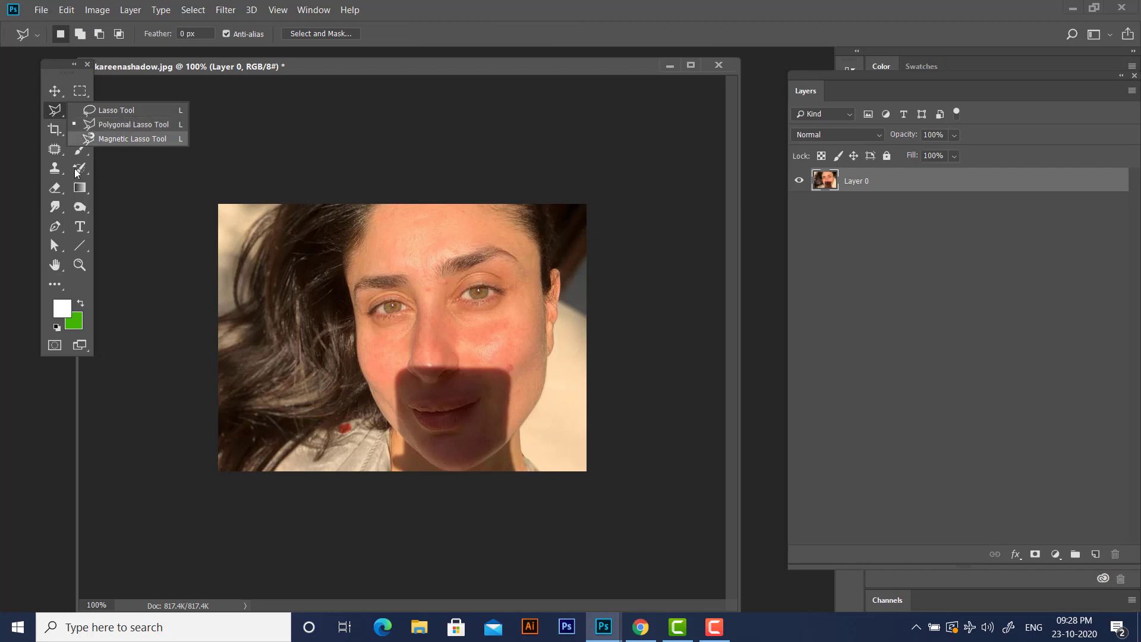
{"action": "left_click", "coordinate": [131, 125]}
{"action": "left_click_drag", "start_coordinate": [300, 63], "coordinate": [287, 19]}
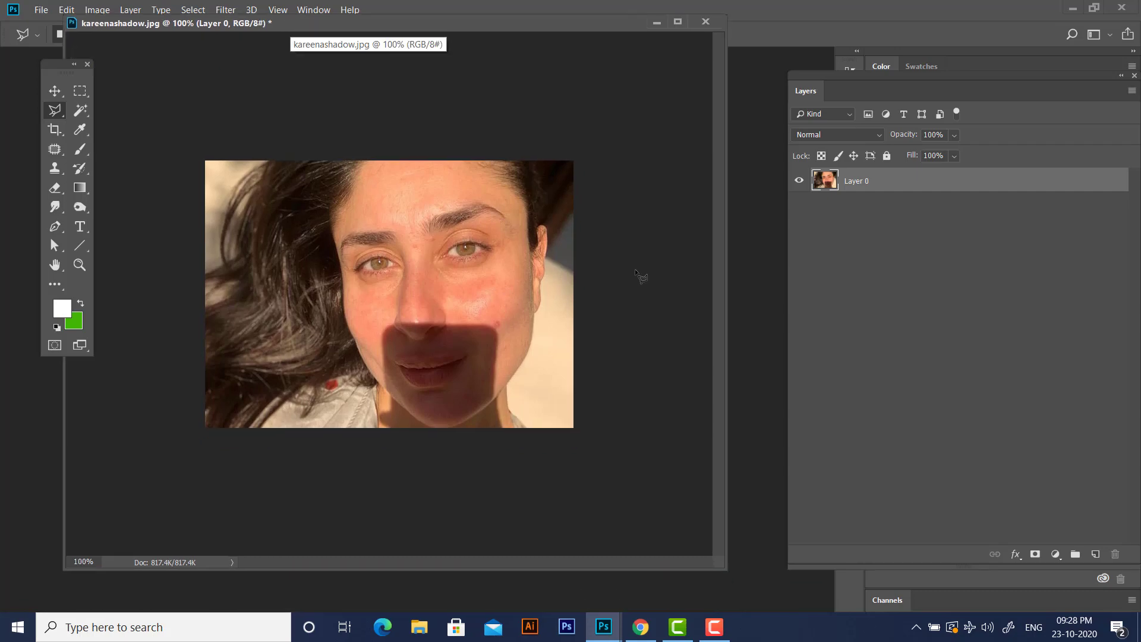
{"action": "key", "text": "ctrl+plus"}
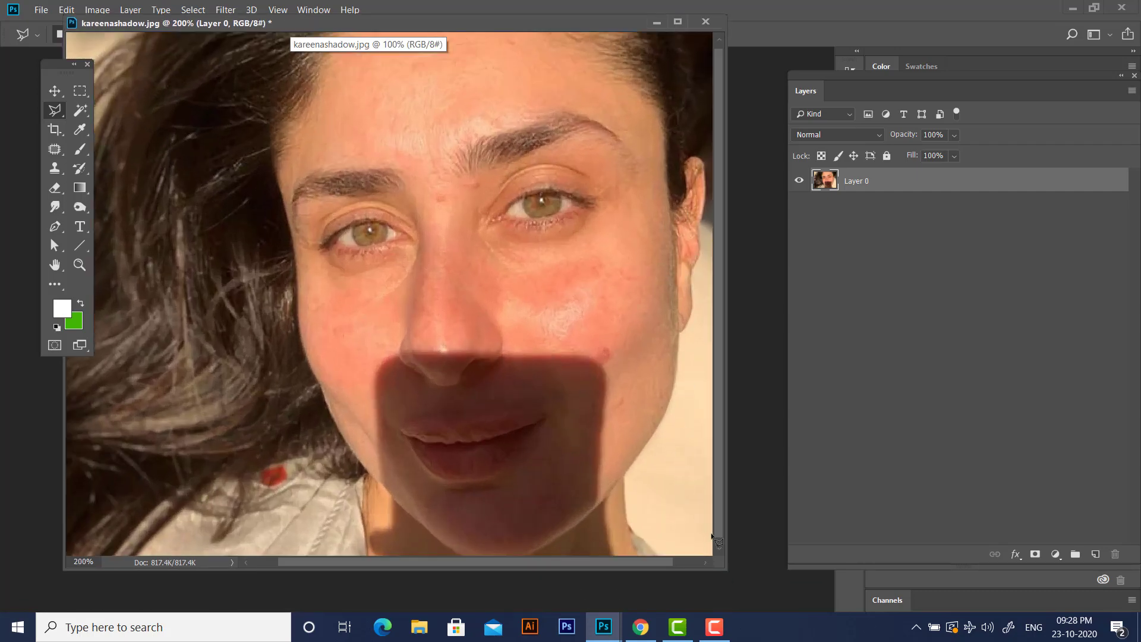
{"action": "left_click_drag", "start_coordinate": [721, 568], "coordinate": [762, 578]}
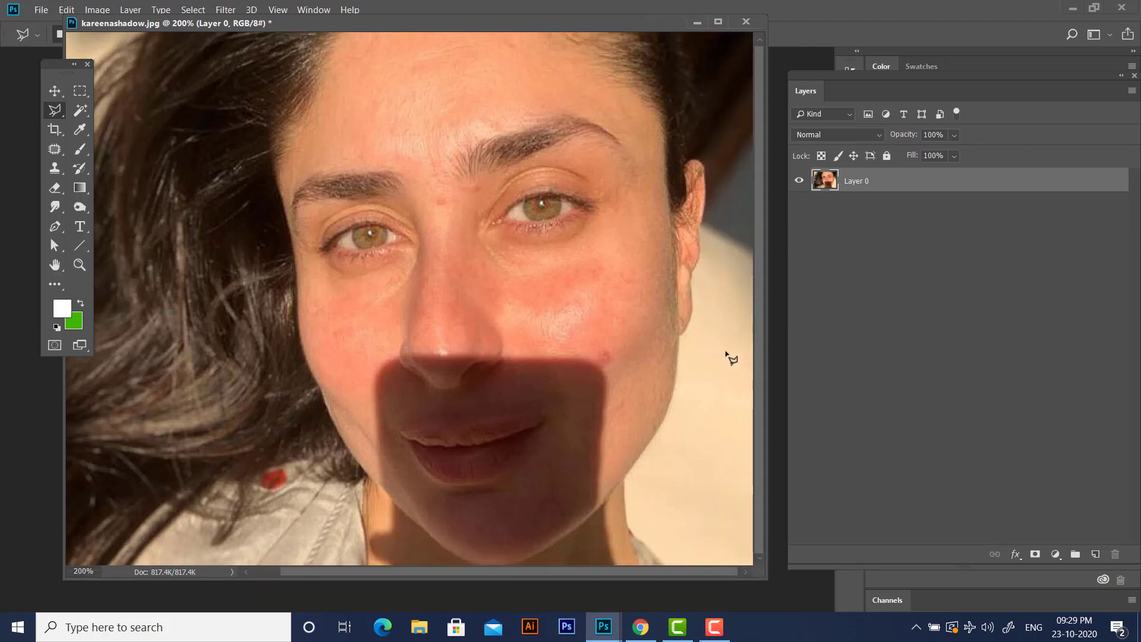
{"action": "left_click_drag", "start_coordinate": [765, 577], "coordinate": [784, 597]}
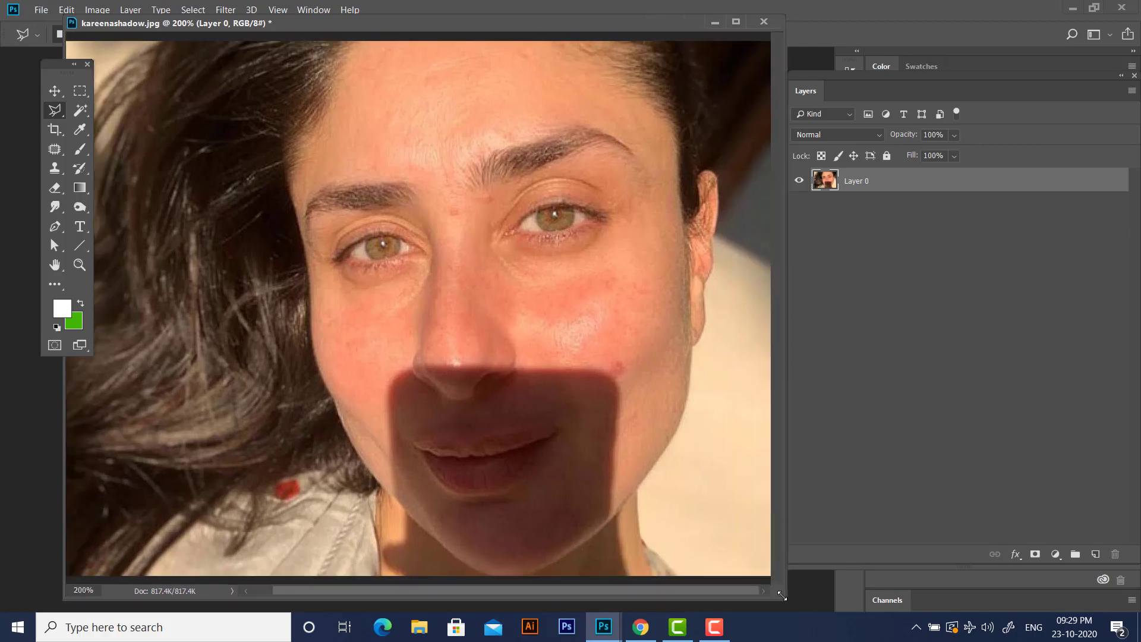
Step: Outline the dark shadow over the nose, mouth, chin and neck with a closed polygonal selection
{"action": "left_click", "coordinate": [407, 574]}
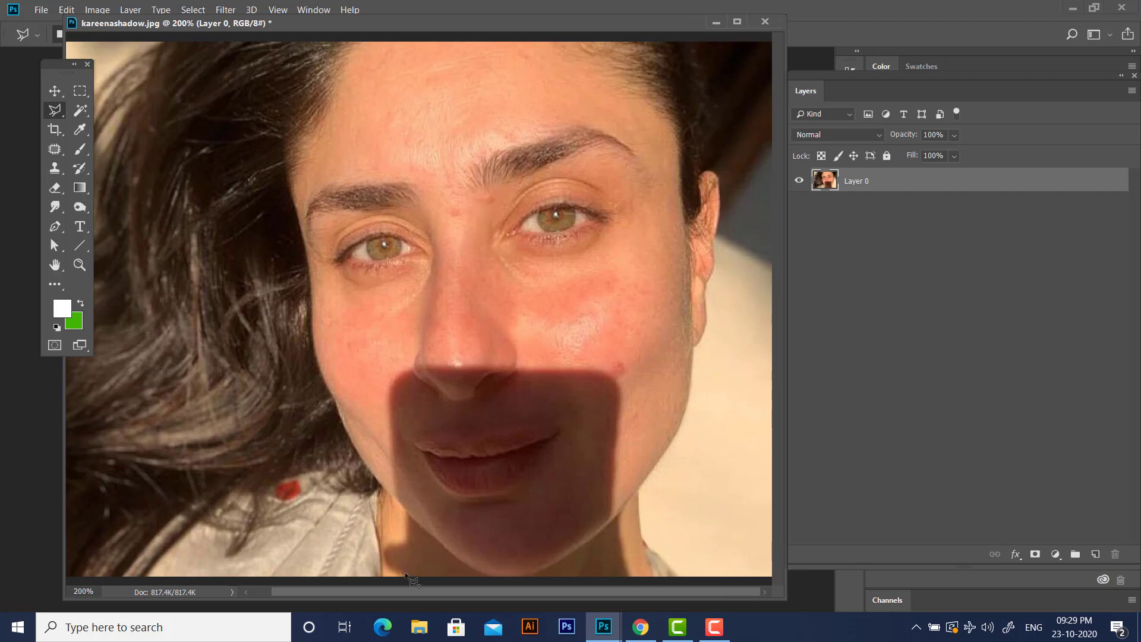
{"action": "left_click", "coordinate": [389, 568]}
{"action": "left_click", "coordinate": [386, 552]}
{"action": "left_click", "coordinate": [392, 545]}
{"action": "left_click", "coordinate": [408, 540]}
{"action": "left_click", "coordinate": [407, 509]}
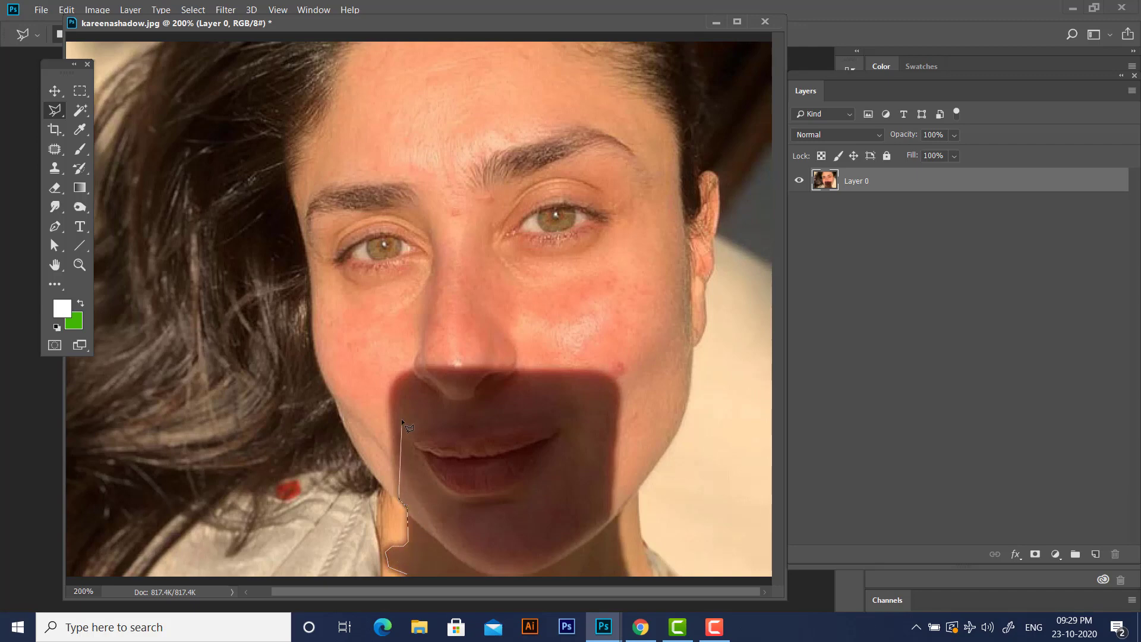
{"action": "left_click", "coordinate": [397, 493]}
{"action": "left_click", "coordinate": [415, 371]}
{"action": "left_click", "coordinate": [432, 368]}
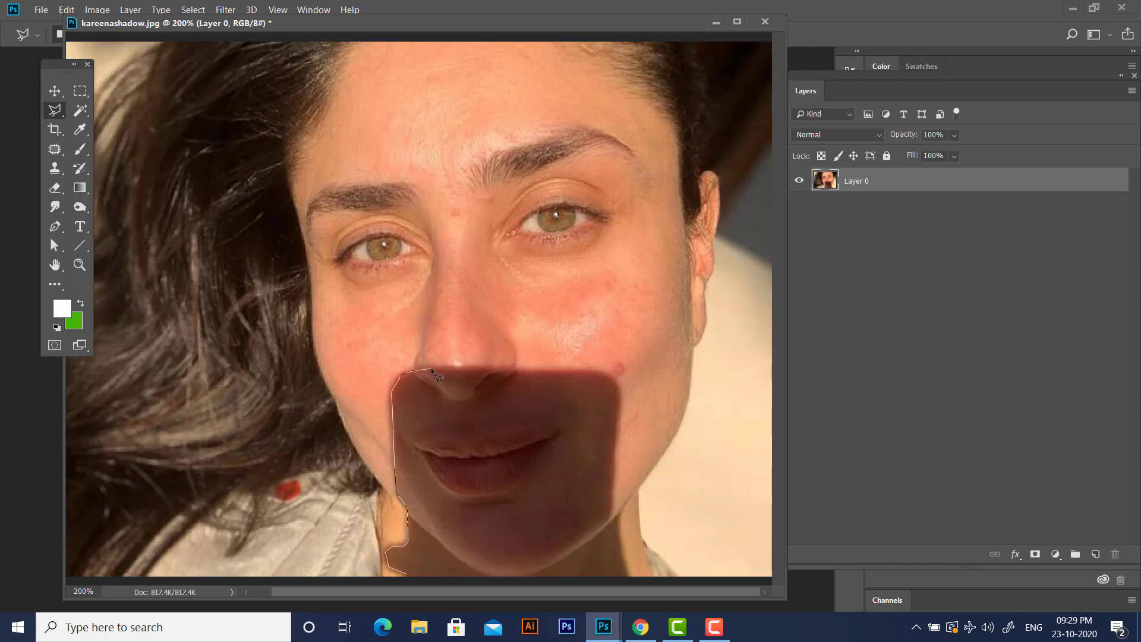
{"action": "left_click", "coordinate": [463, 368]}
{"action": "left_click", "coordinate": [610, 521]}
{"action": "left_click", "coordinate": [618, 515]}
{"action": "left_click", "coordinate": [627, 575]}
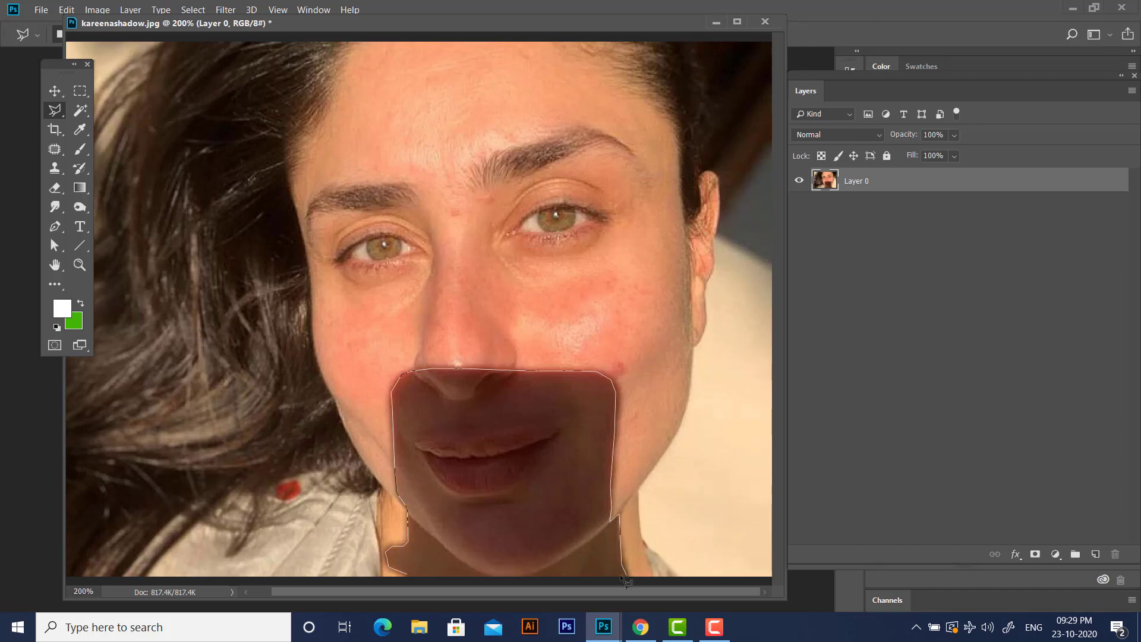
{"action": "left_click", "coordinate": [410, 578]}
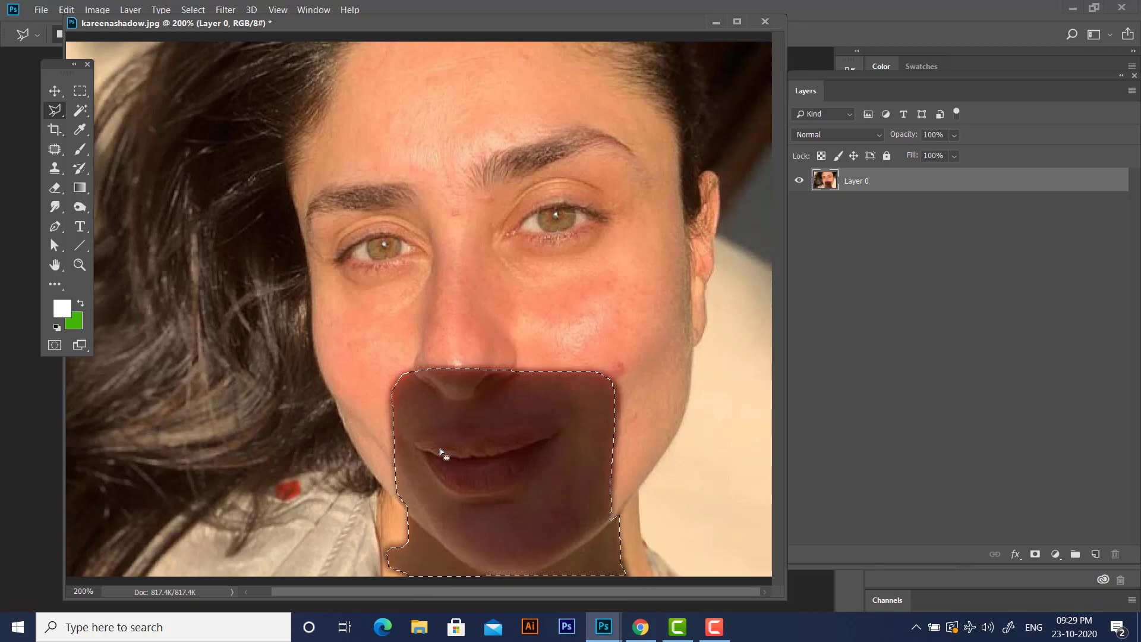
{"action": "left_click_drag", "start_coordinate": [822, 78], "coordinate": [793, 69]}
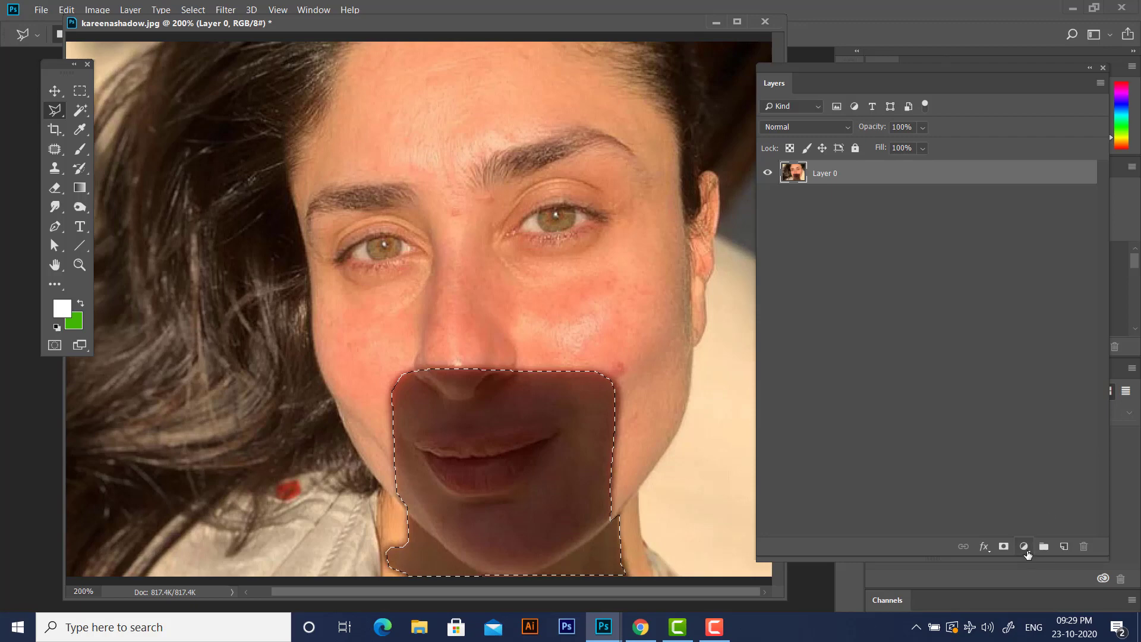
{"action": "left_click", "coordinate": [1024, 547]}
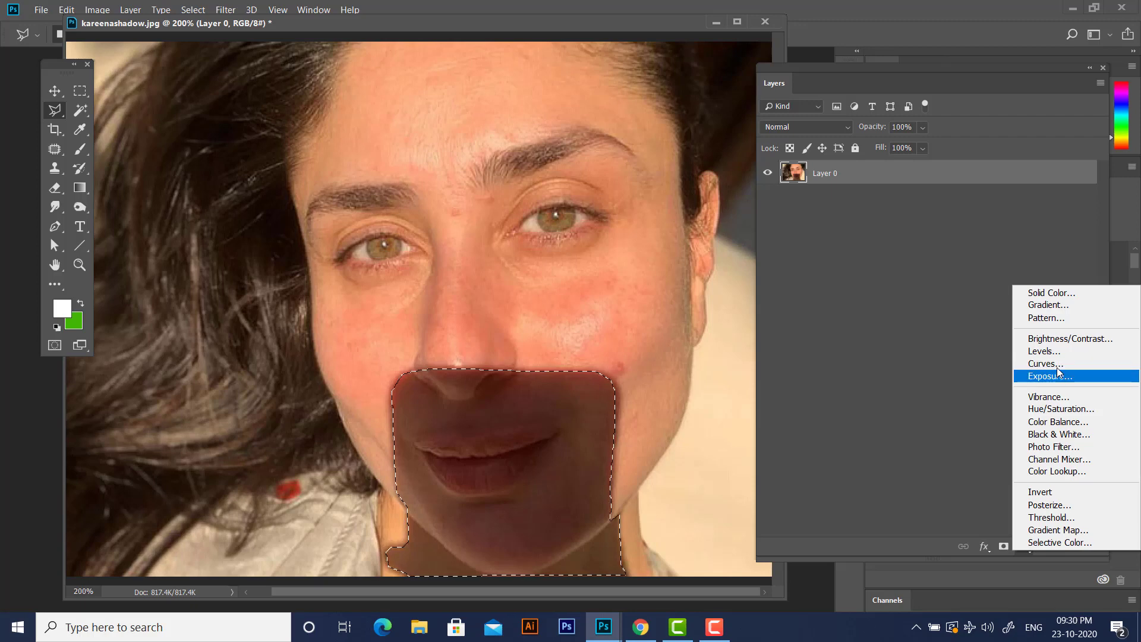
{"action": "left_click", "coordinate": [804, 66]}
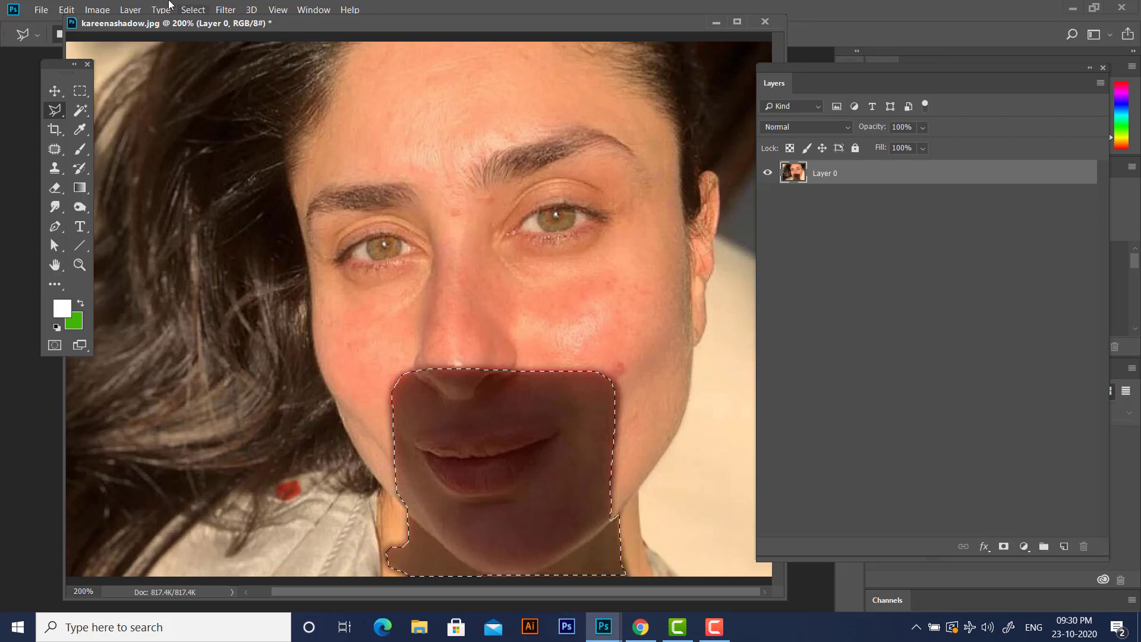
{"action": "left_click", "coordinate": [99, 10]}
{"action": "mouse_move", "coordinate": [108, 48]}
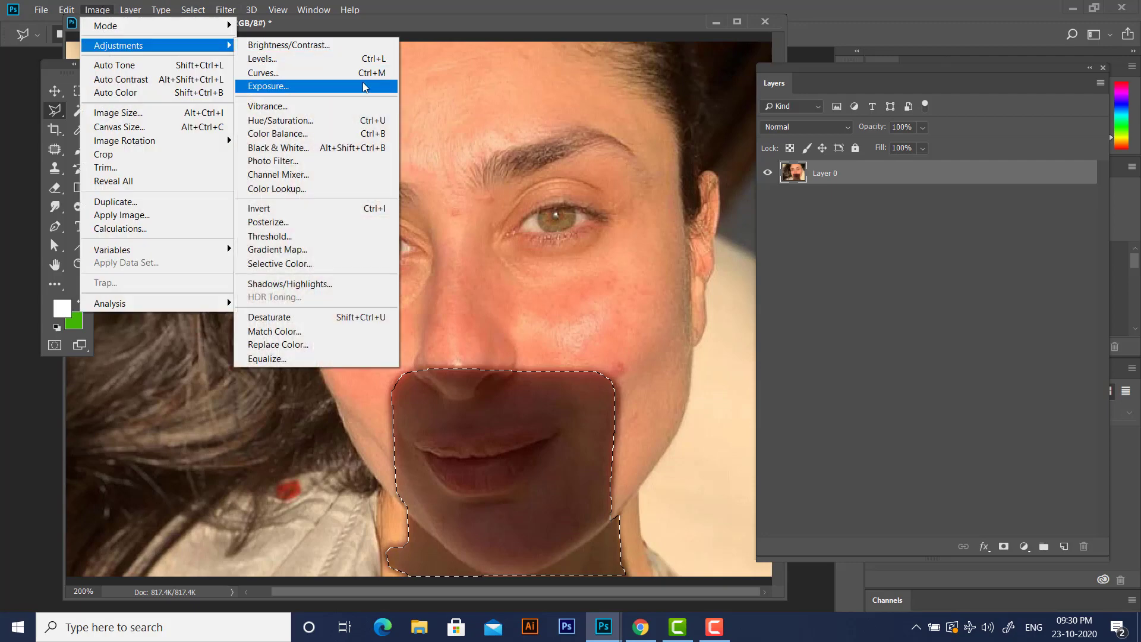
{"action": "left_click", "coordinate": [793, 65]}
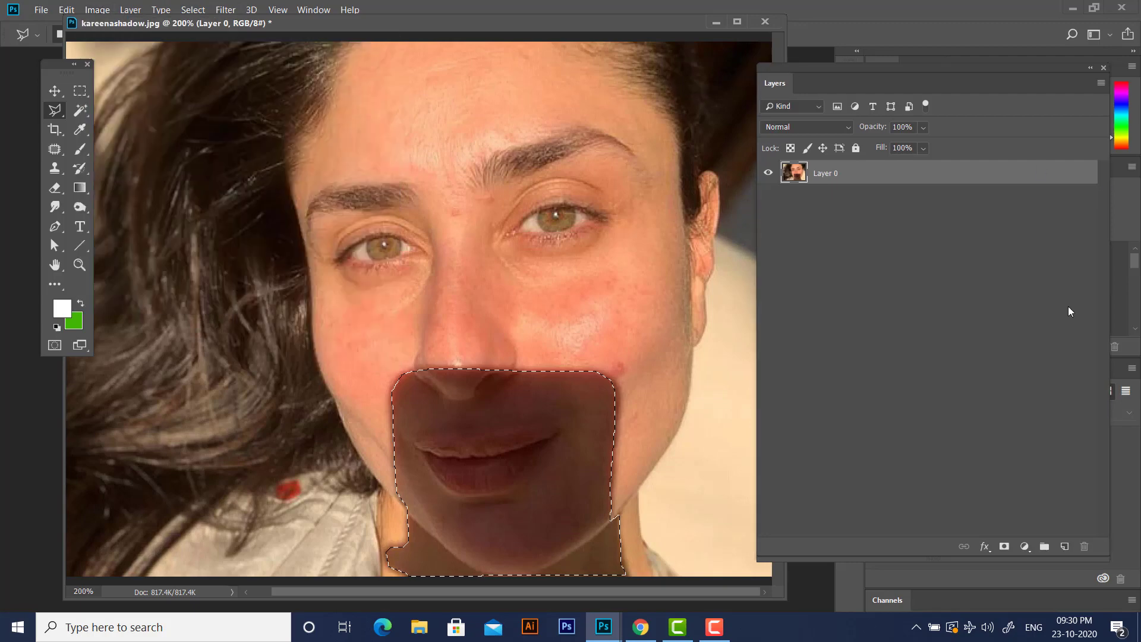
Step: Brighten the selected shadow with a Curves adjustment layer, raising an RGB curve point to input 83, output 174
{"action": "left_click", "coordinate": [1023, 545]}
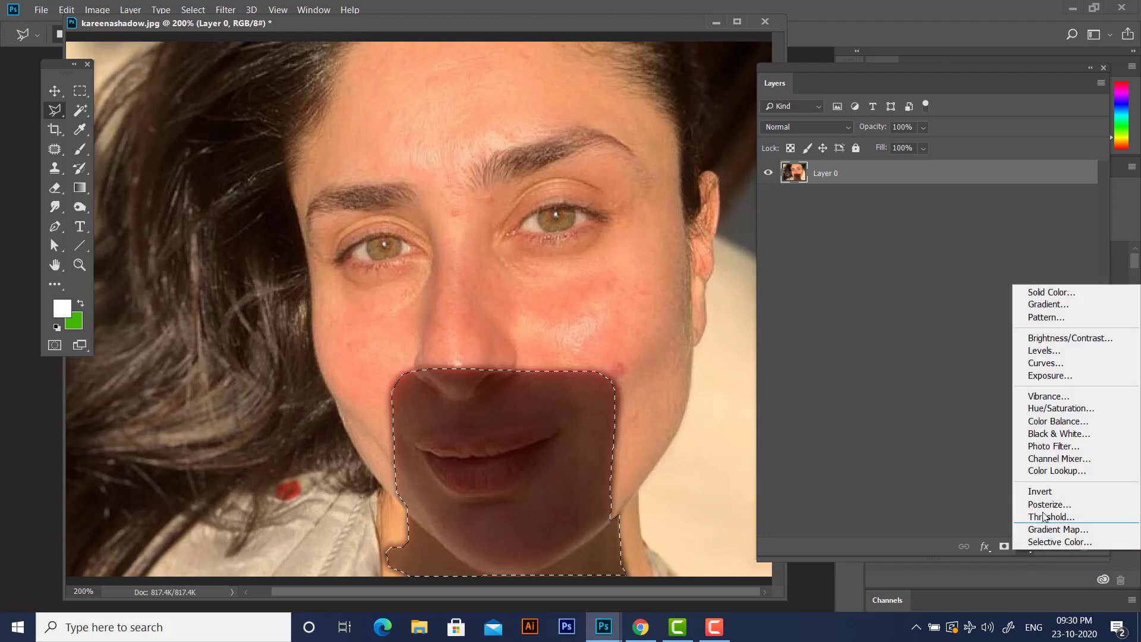
{"action": "left_click", "coordinate": [1052, 362]}
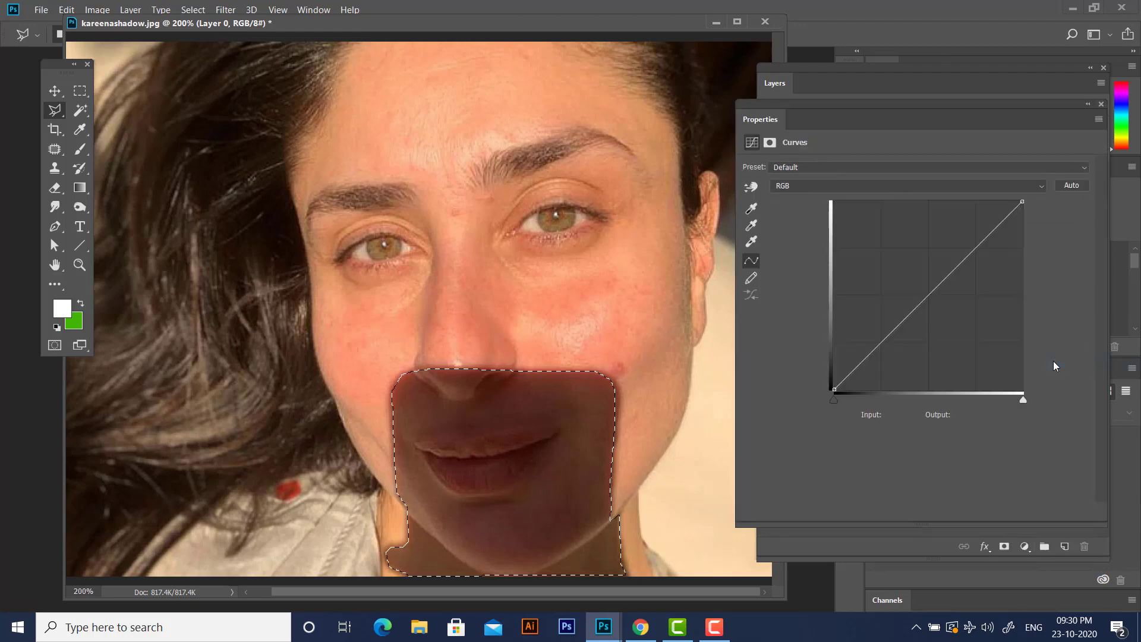
{"action": "left_click_drag", "start_coordinate": [781, 107], "coordinate": [704, 166]}
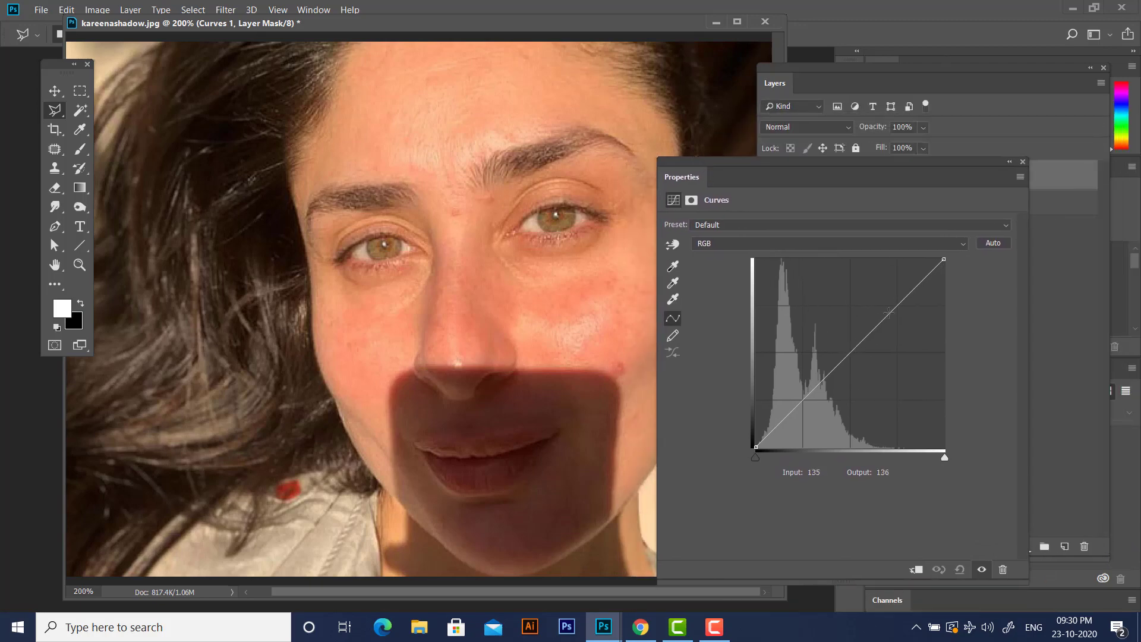
{"action": "left_click", "coordinate": [855, 347]}
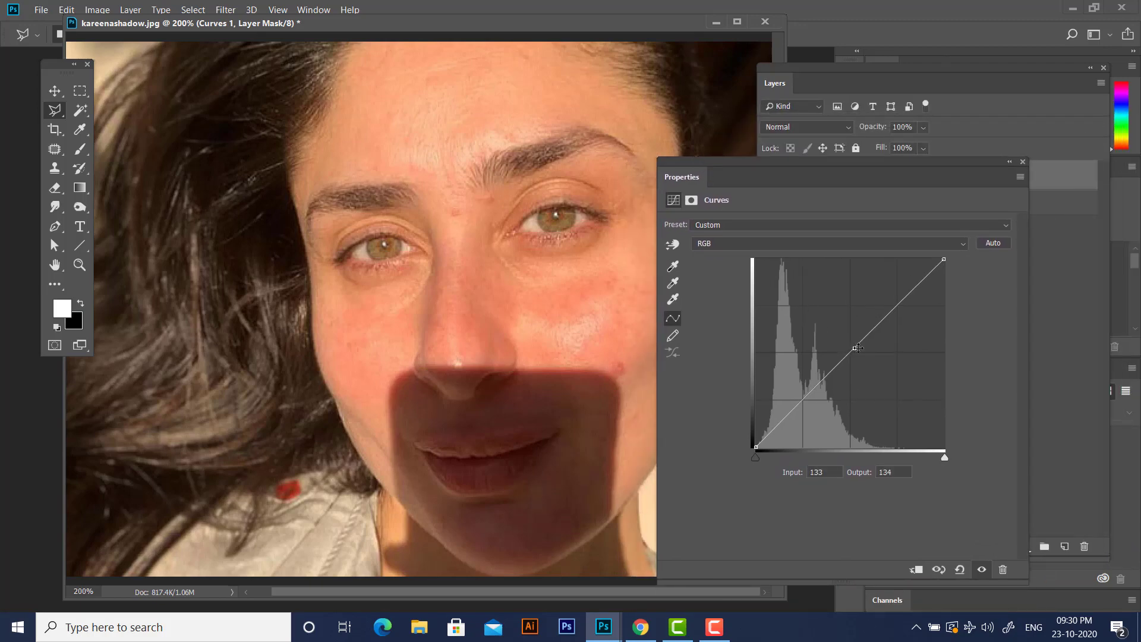
{"action": "left_click_drag", "start_coordinate": [856, 347], "coordinate": [817, 318]}
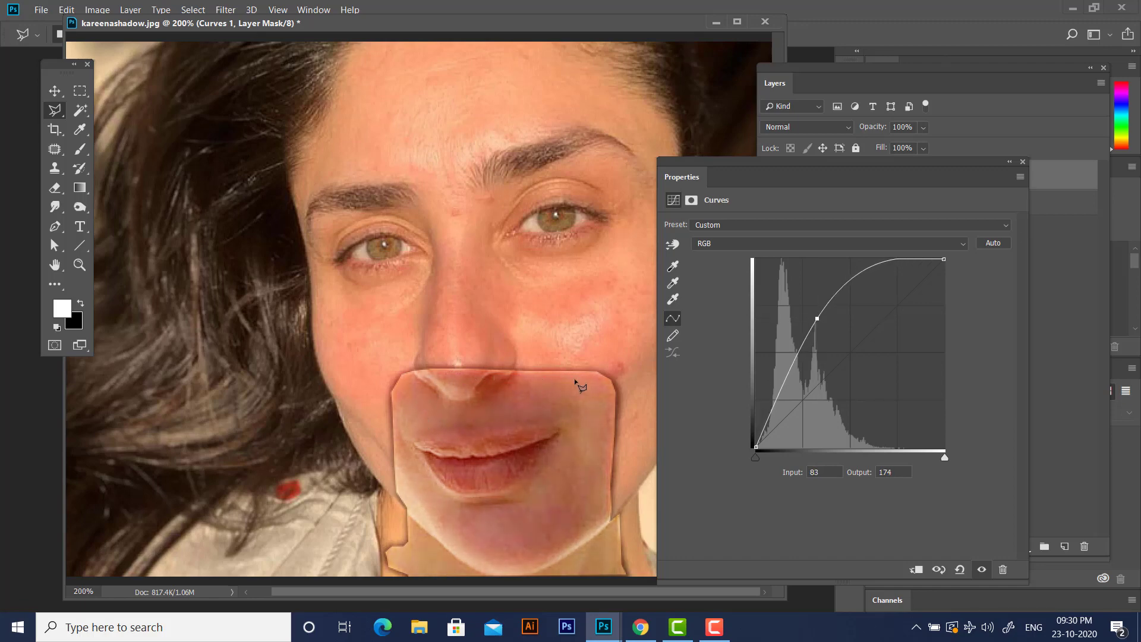
{"action": "left_click", "coordinate": [1022, 162]}
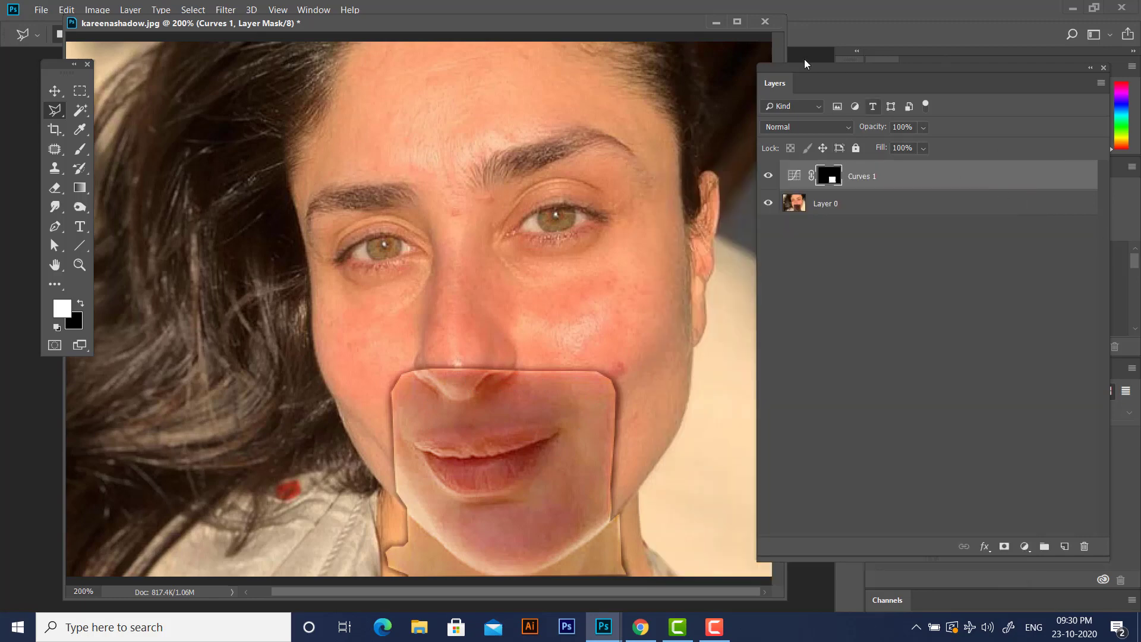
{"action": "left_click_drag", "start_coordinate": [800, 69], "coordinate": [795, 66]}
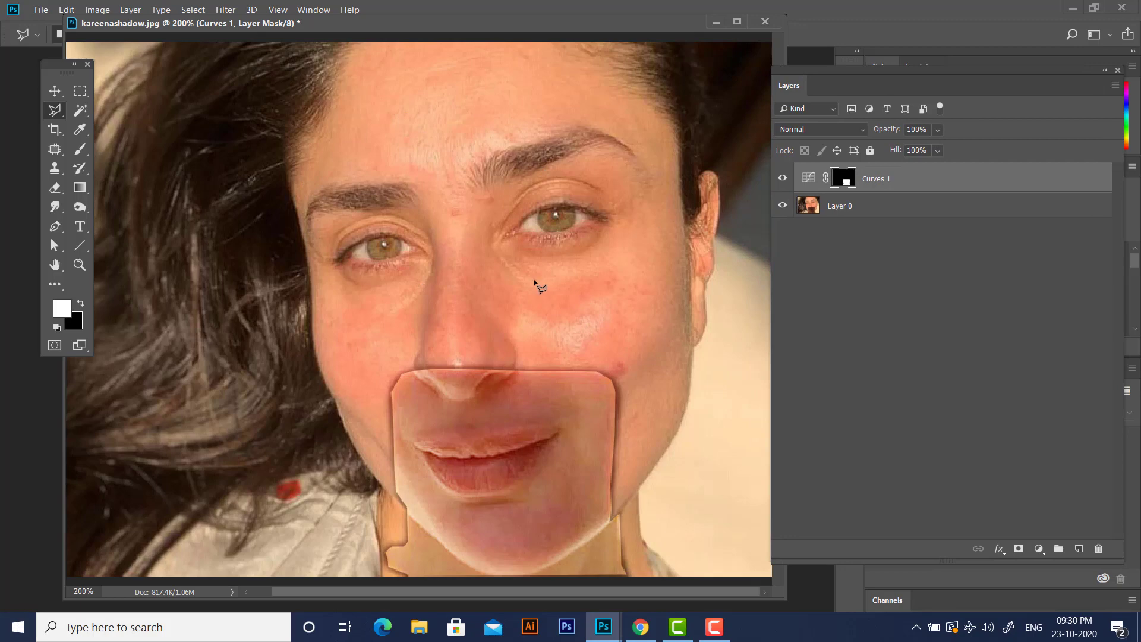
{"action": "mouse_move", "coordinate": [802, 72]}
{"action": "left_mouse_down"}
{"action": "mouse_move", "coordinate": [895, 90]}
{"action": "mouse_move", "coordinate": [850, 67]}
{"action": "mouse_move", "coordinate": [790, 72]}
{"action": "mouse_move", "coordinate": [805, 76]}
{"action": "left_mouse_up"}
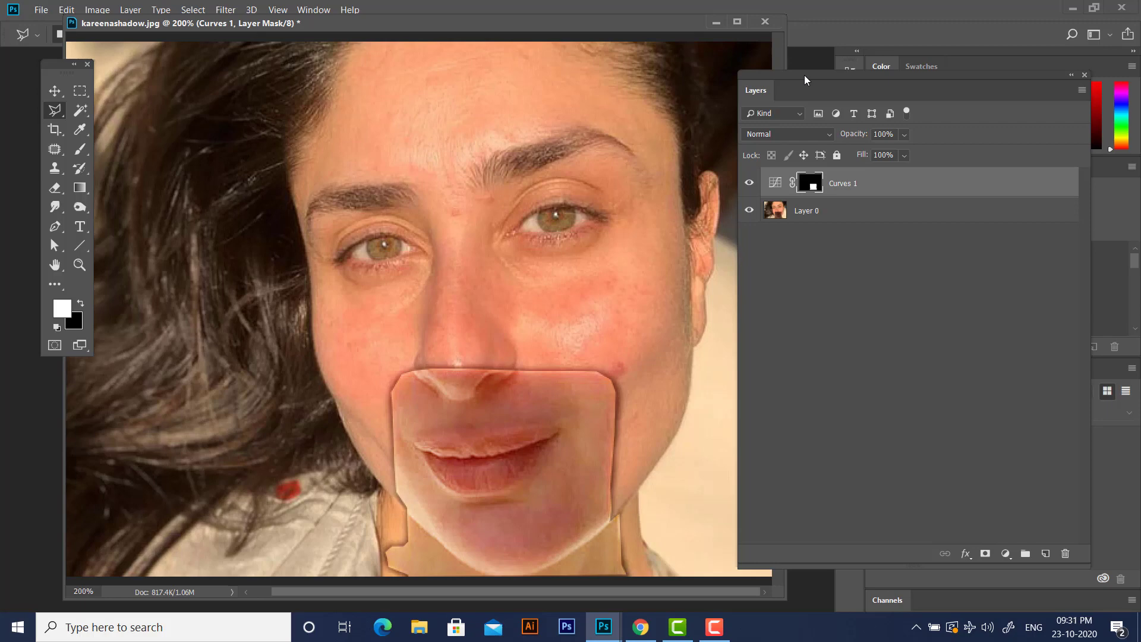
{"action": "left_click_drag", "start_coordinate": [802, 76], "coordinate": [883, 71]}
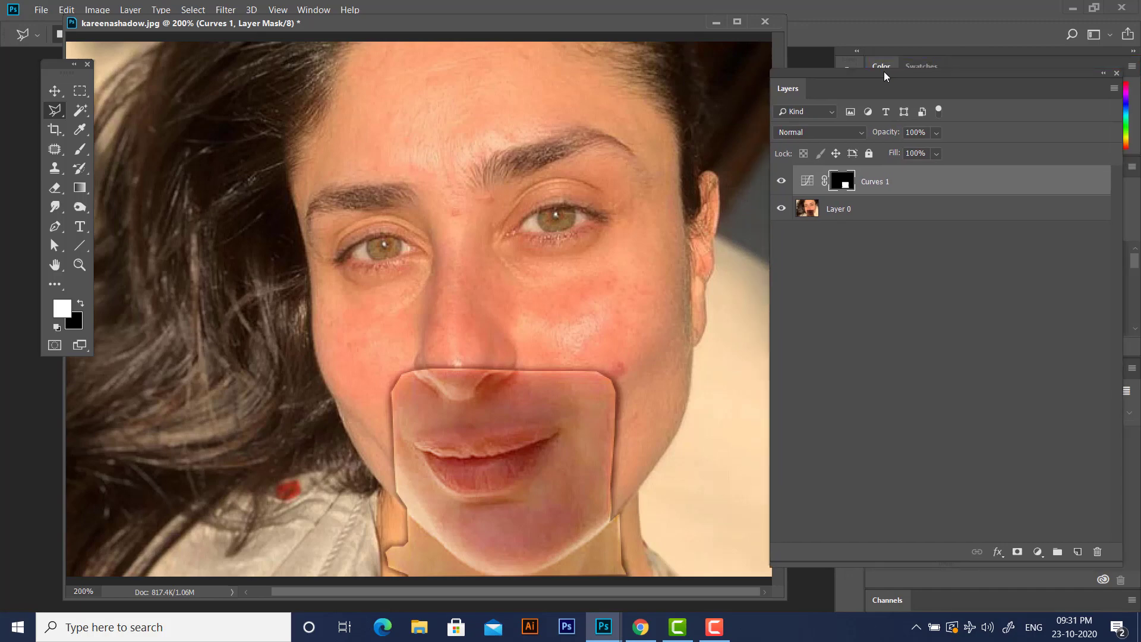
{"action": "left_click_drag", "start_coordinate": [796, 77], "coordinate": [800, 81]}
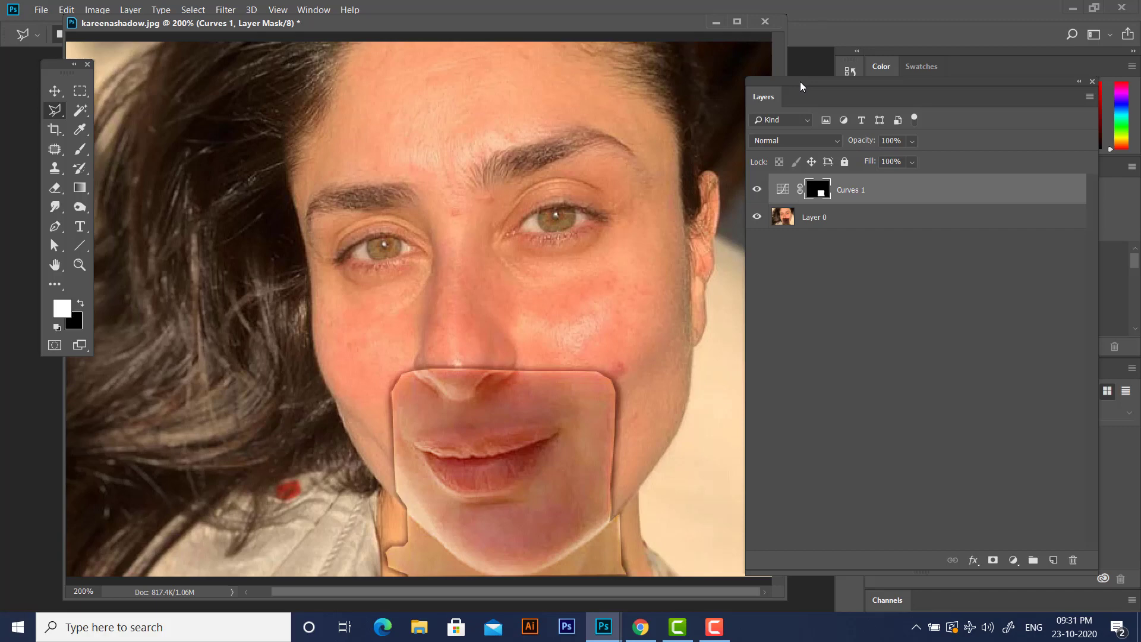
{"action": "left_click_drag", "start_coordinate": [800, 81], "coordinate": [832, 74]}
Step: Add a Solid Color fill layer above Curves 1 in neutral grey, about #999595
{"action": "left_click", "coordinate": [993, 551]}
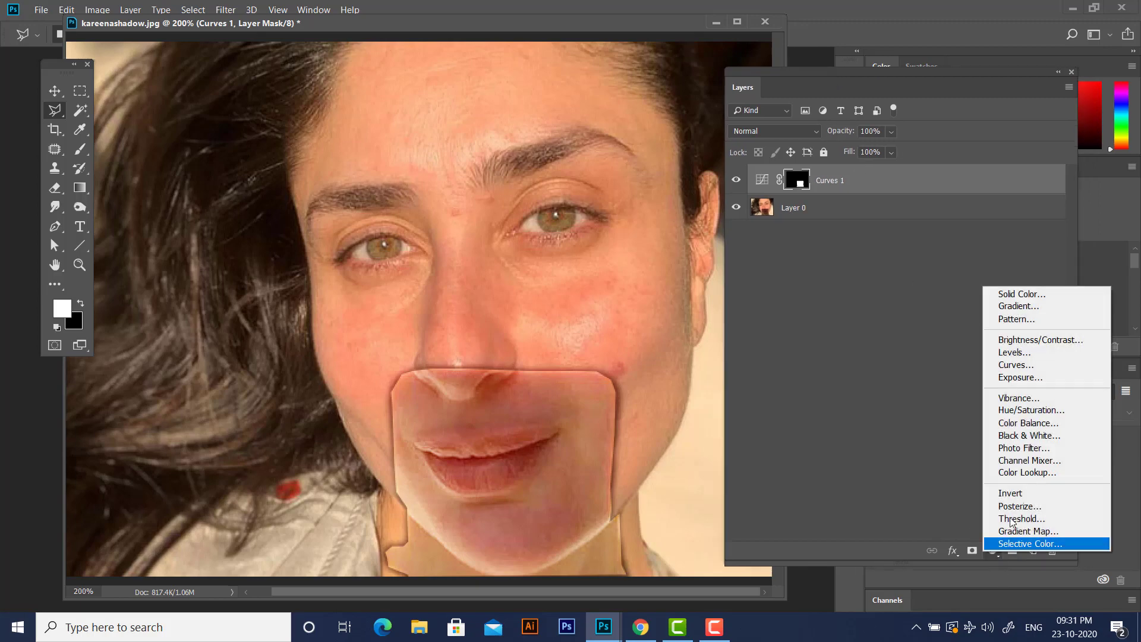
{"action": "left_click", "coordinate": [1019, 293]}
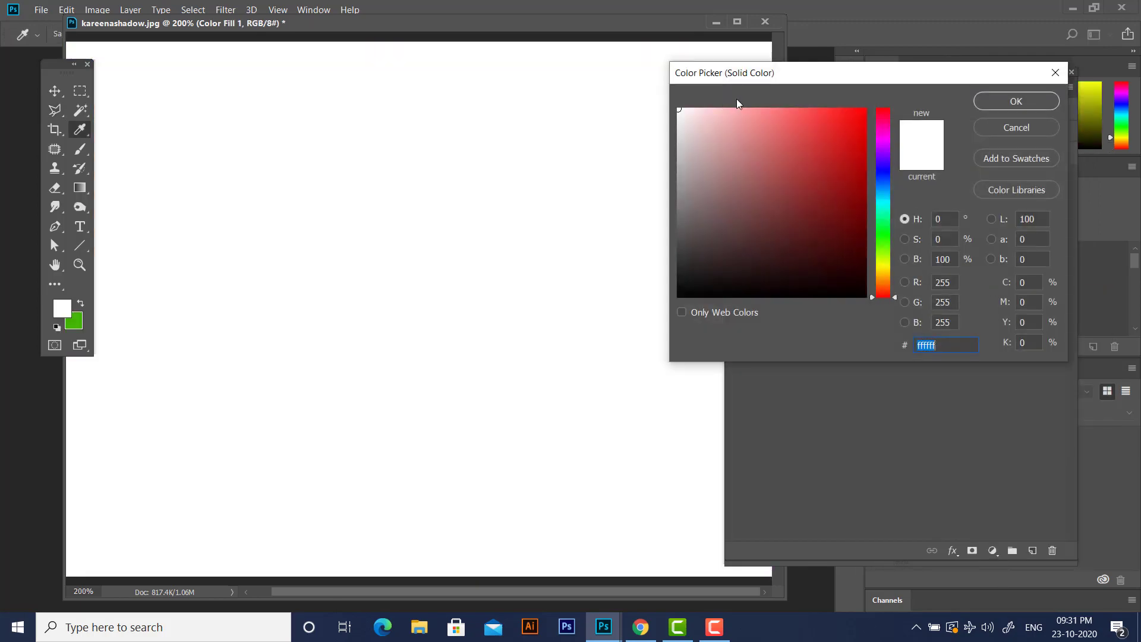
{"action": "left_click", "coordinate": [682, 184]}
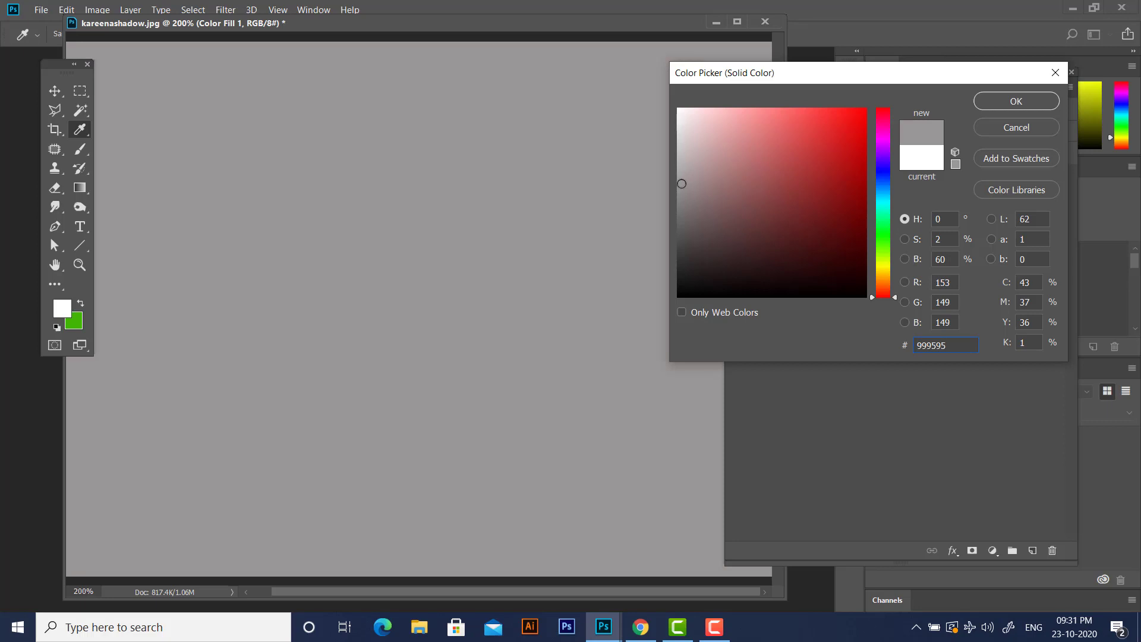
{"action": "left_click", "coordinate": [681, 183]}
{"action": "left_click", "coordinate": [1016, 101]}
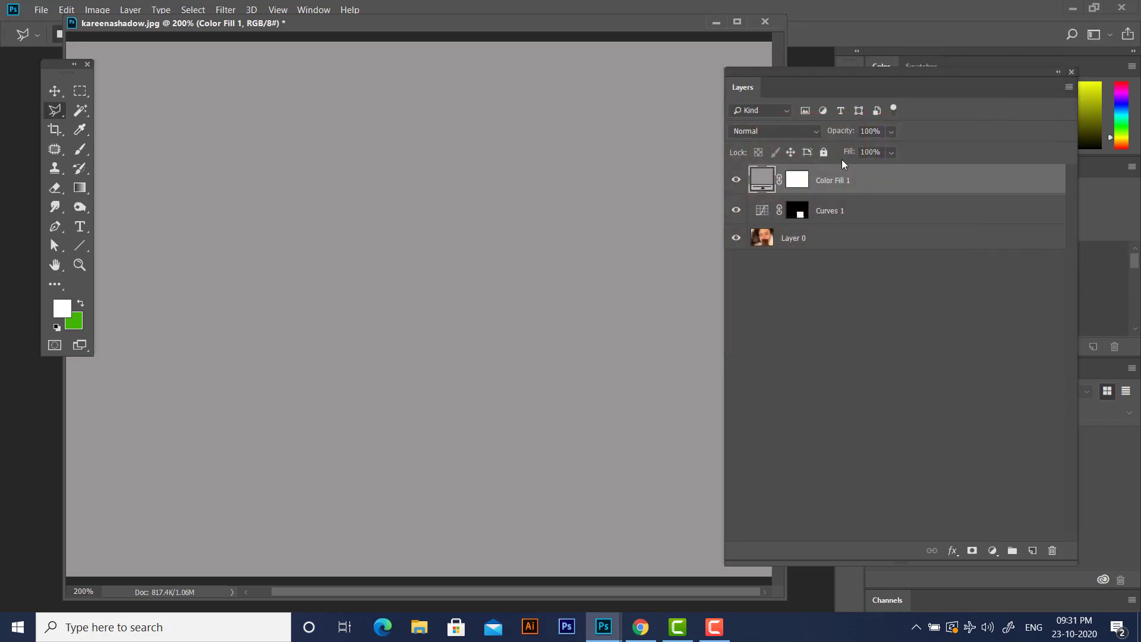
Step: Set the grey fill layer's blend mode to Color and move the Layers panel clear of the photo
{"action": "left_click", "coordinate": [795, 132]}
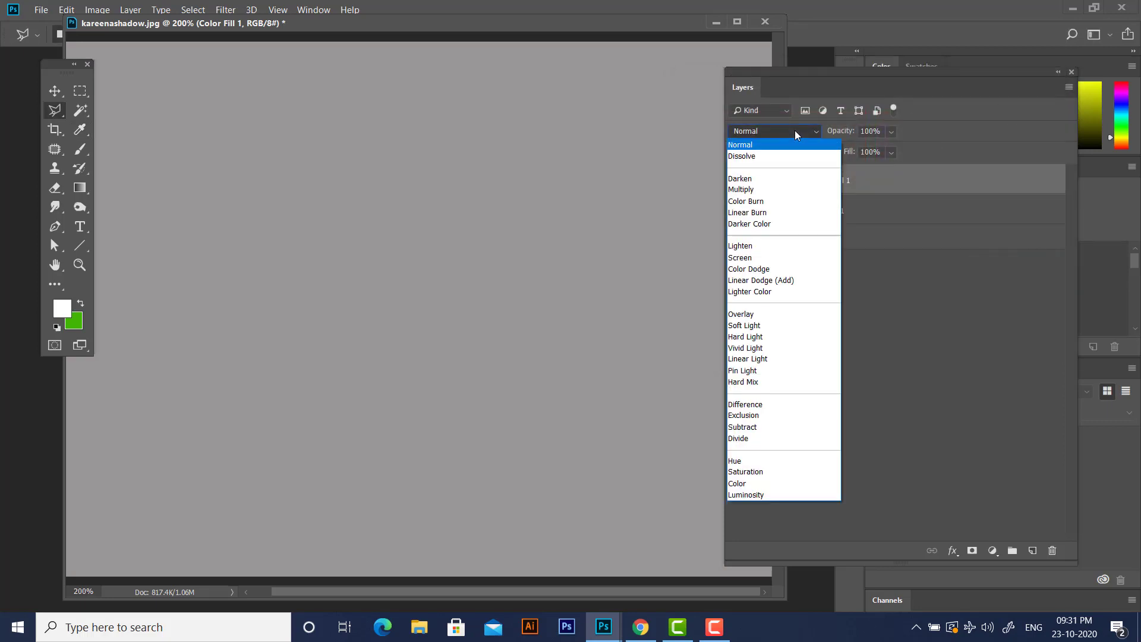
{"action": "left_click", "coordinate": [768, 485]}
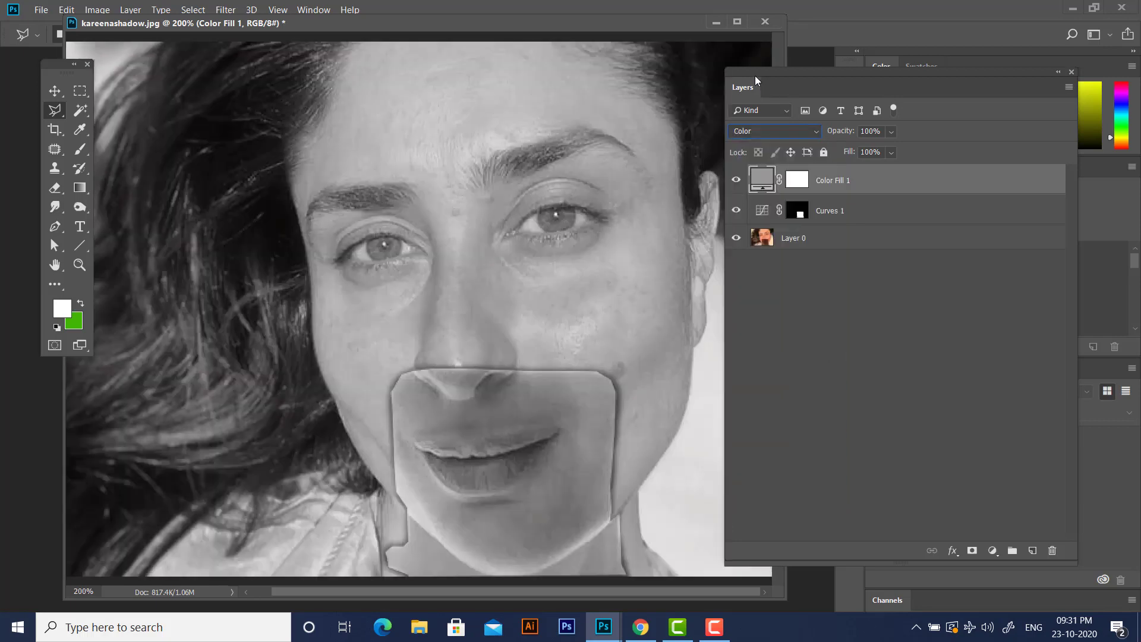
{"action": "left_click_drag", "start_coordinate": [755, 76], "coordinate": [767, 82]}
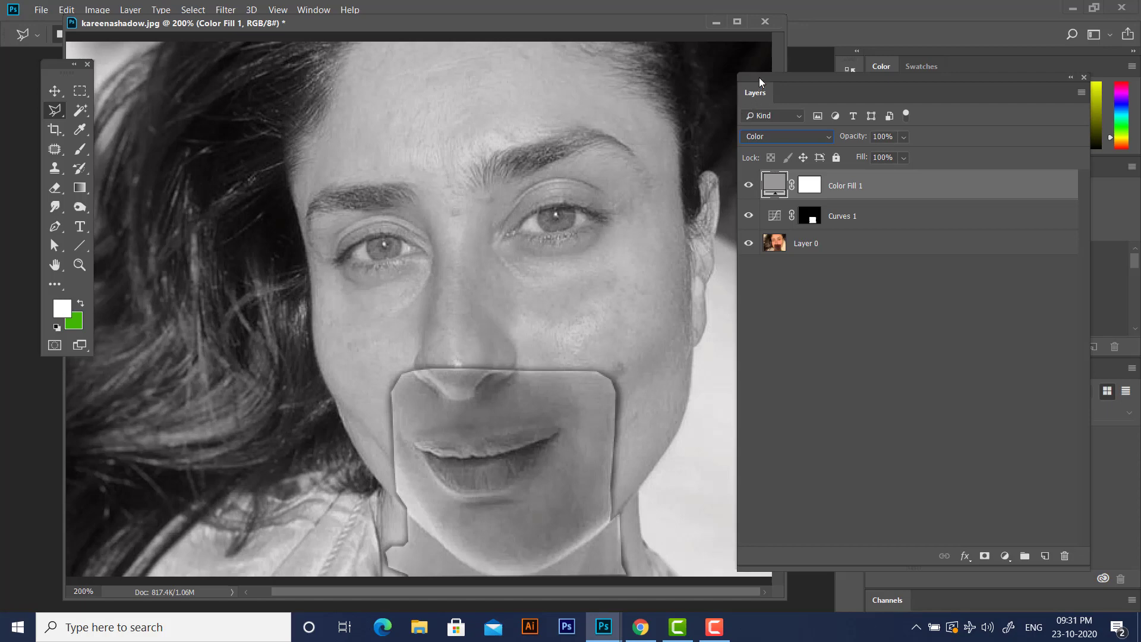
{"action": "left_click_drag", "start_coordinate": [760, 81], "coordinate": [767, 82]}
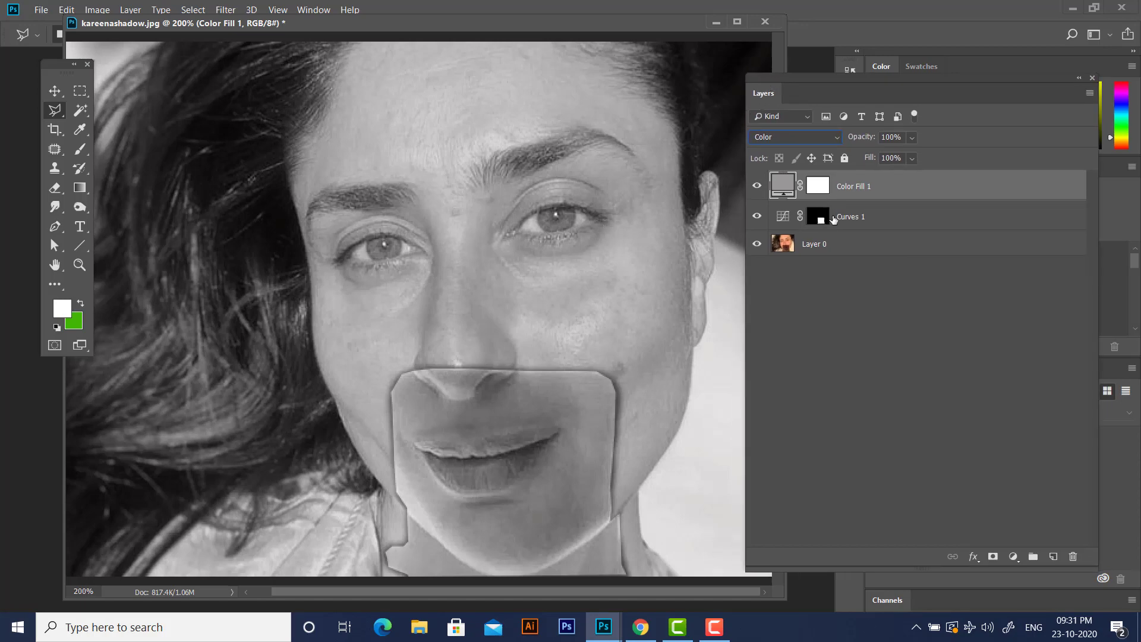
{"action": "left_click_drag", "start_coordinate": [799, 74], "coordinate": [809, 73]}
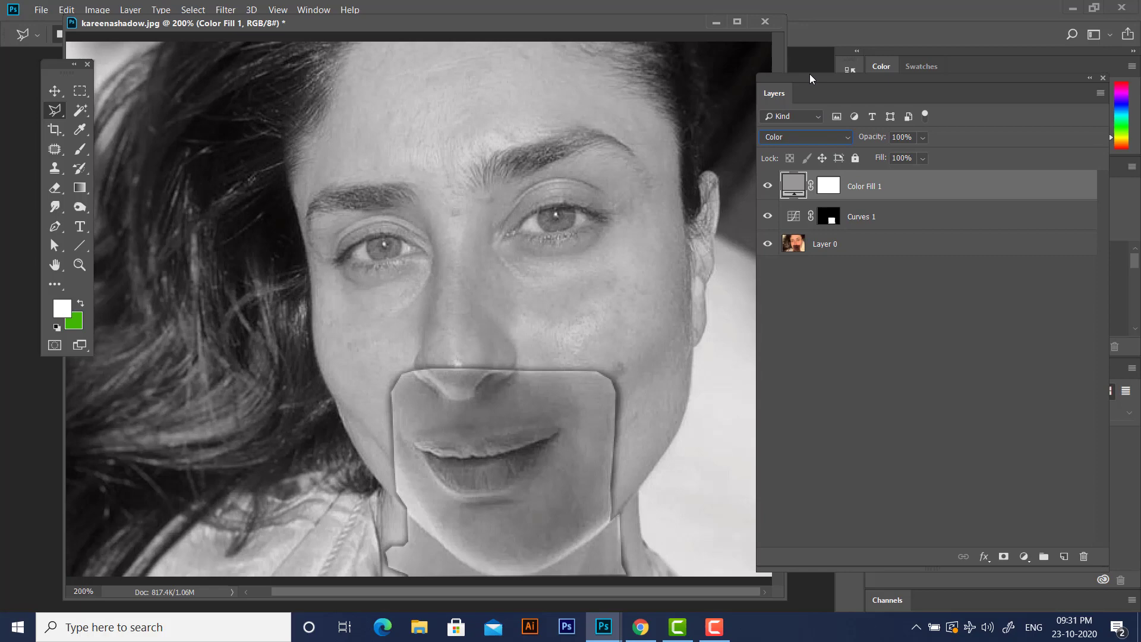
Step: Soften the Curves 1 layer mask with a Gaussian Blur of 2.5 pixels radius
{"action": "left_click", "coordinate": [828, 218]}
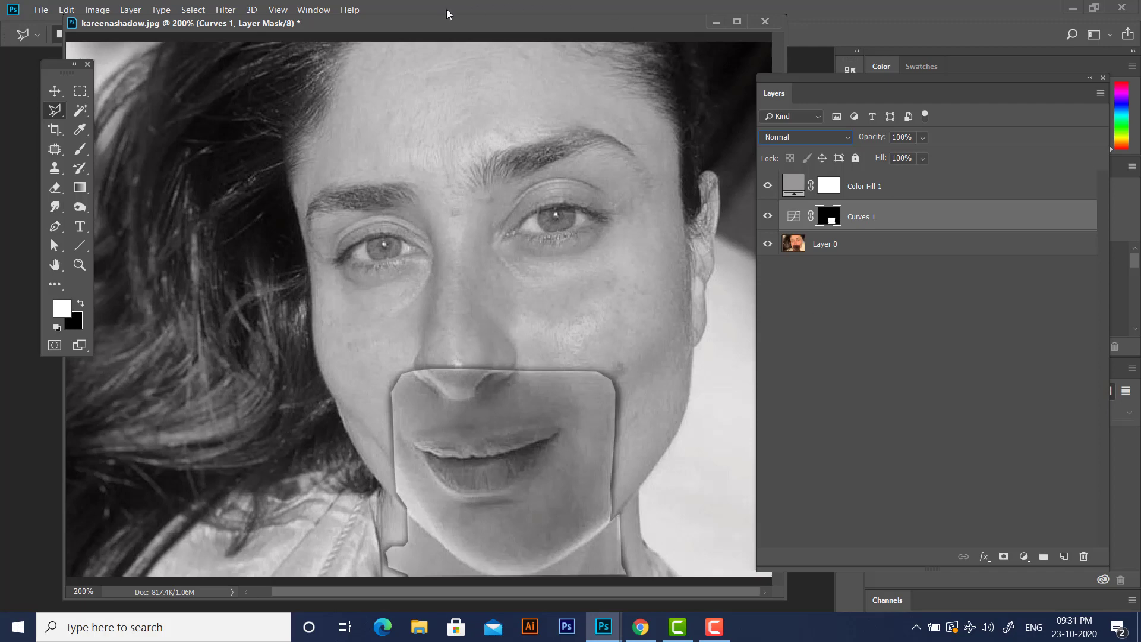
{"action": "mouse_move", "coordinate": [438, 25]}
{"action": "left_mouse_down"}
{"action": "mouse_move", "coordinate": [417, 83]}
{"action": "mouse_move", "coordinate": [389, 62]}
{"action": "left_mouse_up"}
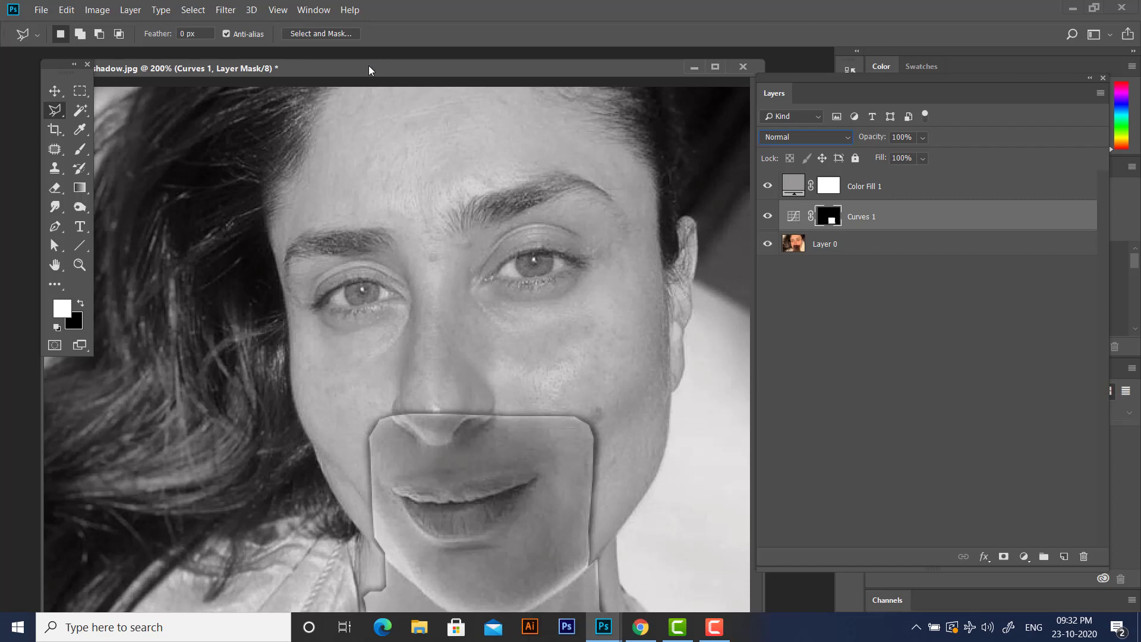
{"action": "left_click_drag", "start_coordinate": [368, 65], "coordinate": [354, 66]}
{"action": "left_click", "coordinate": [229, 12]}
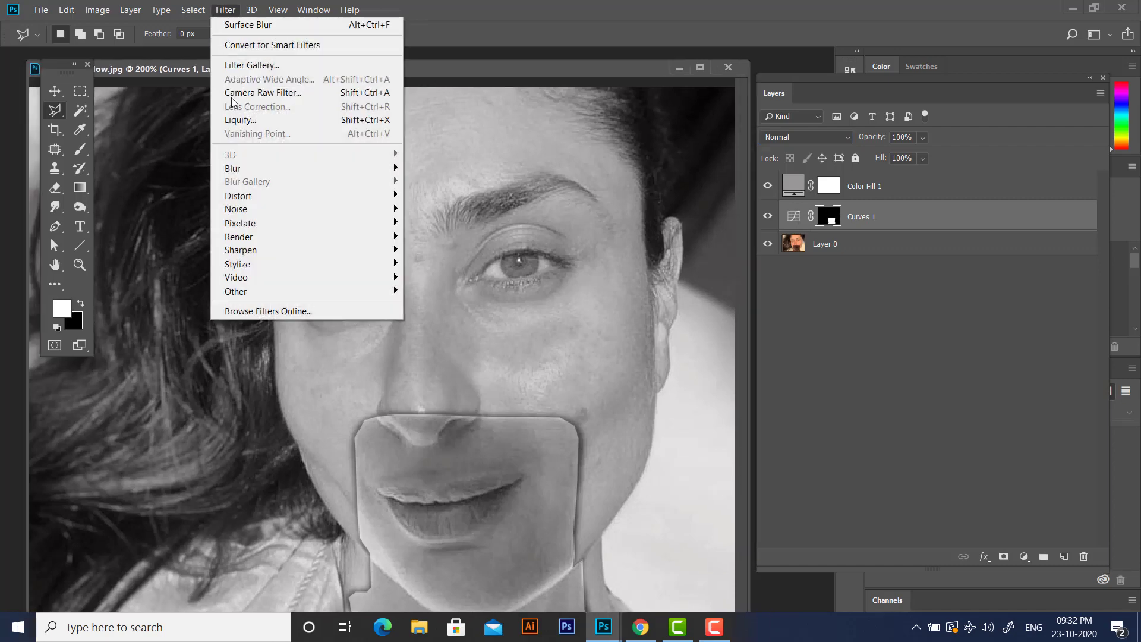
{"action": "mouse_move", "coordinate": [336, 170]}
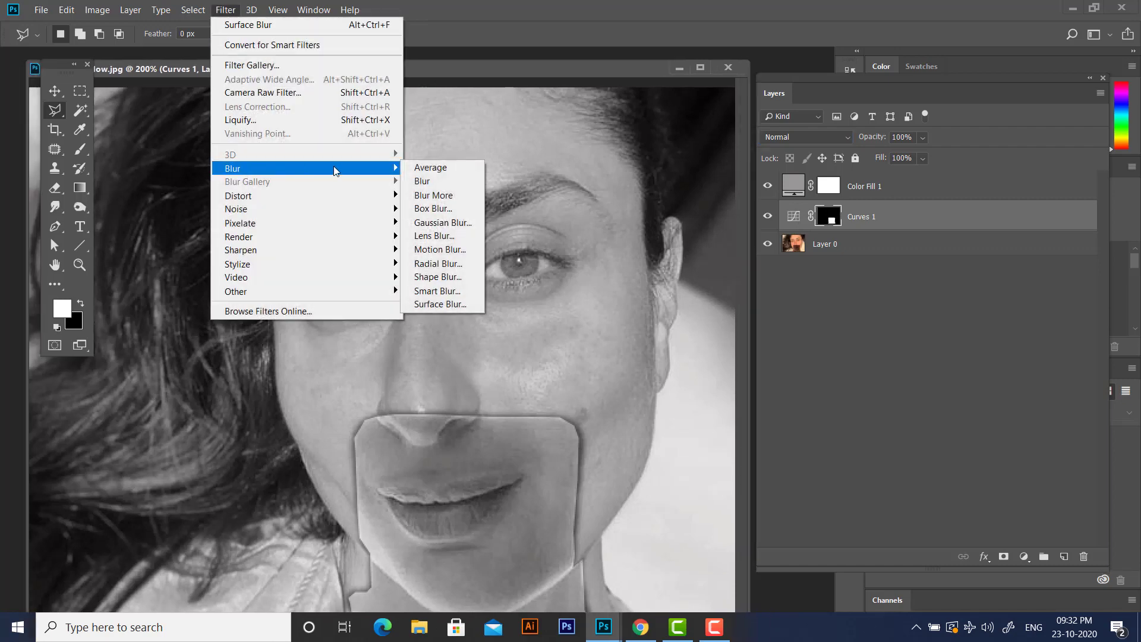
{"action": "left_click", "coordinate": [441, 222]}
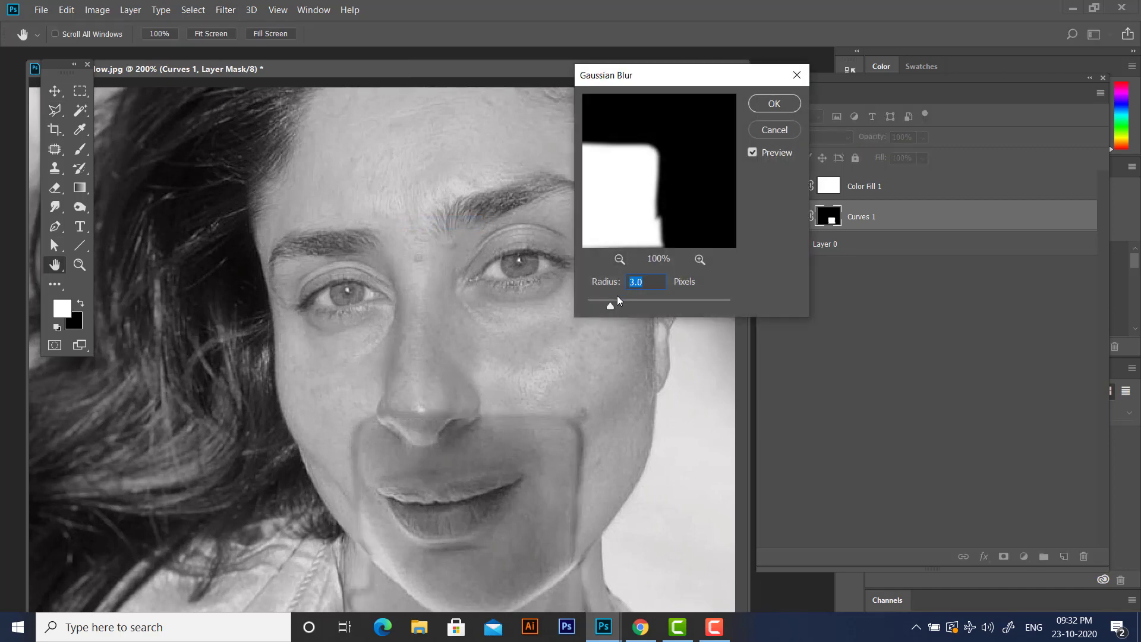
{"action": "left_click_drag", "start_coordinate": [619, 73], "coordinate": [634, 71]}
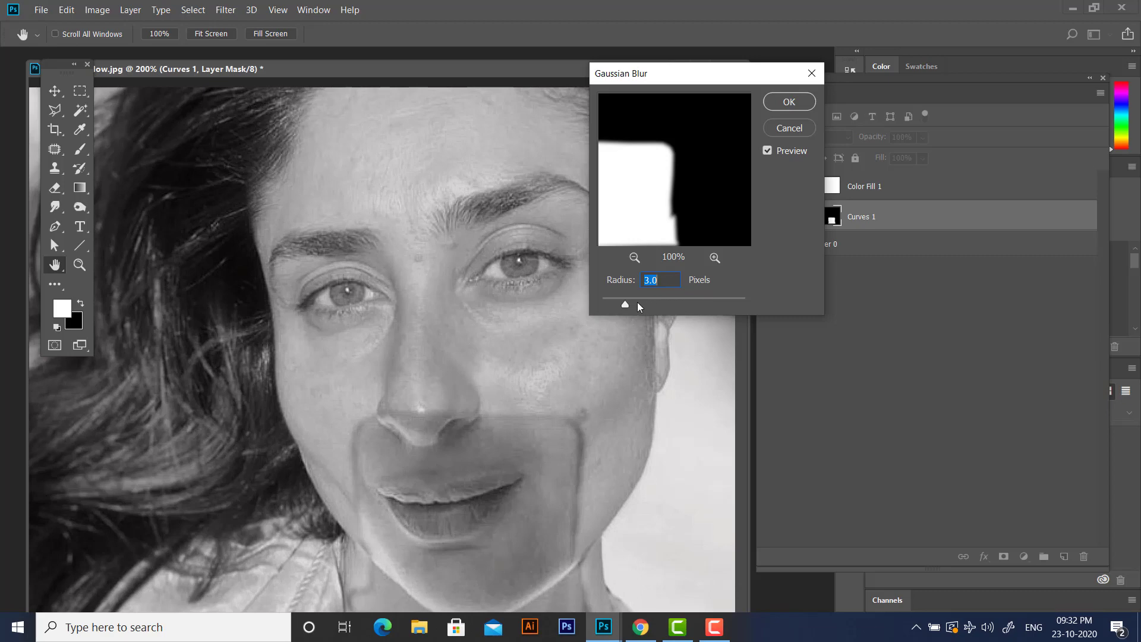
{"action": "left_click_drag", "start_coordinate": [637, 302], "coordinate": [657, 301]}
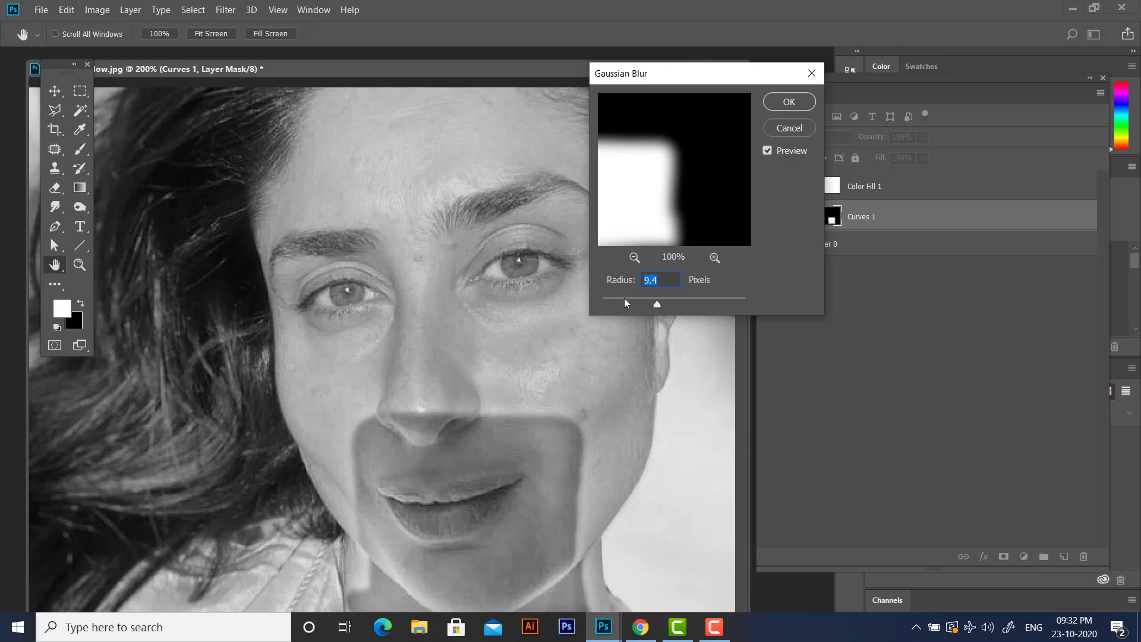
{"action": "left_click_drag", "start_coordinate": [623, 299], "coordinate": [621, 301]}
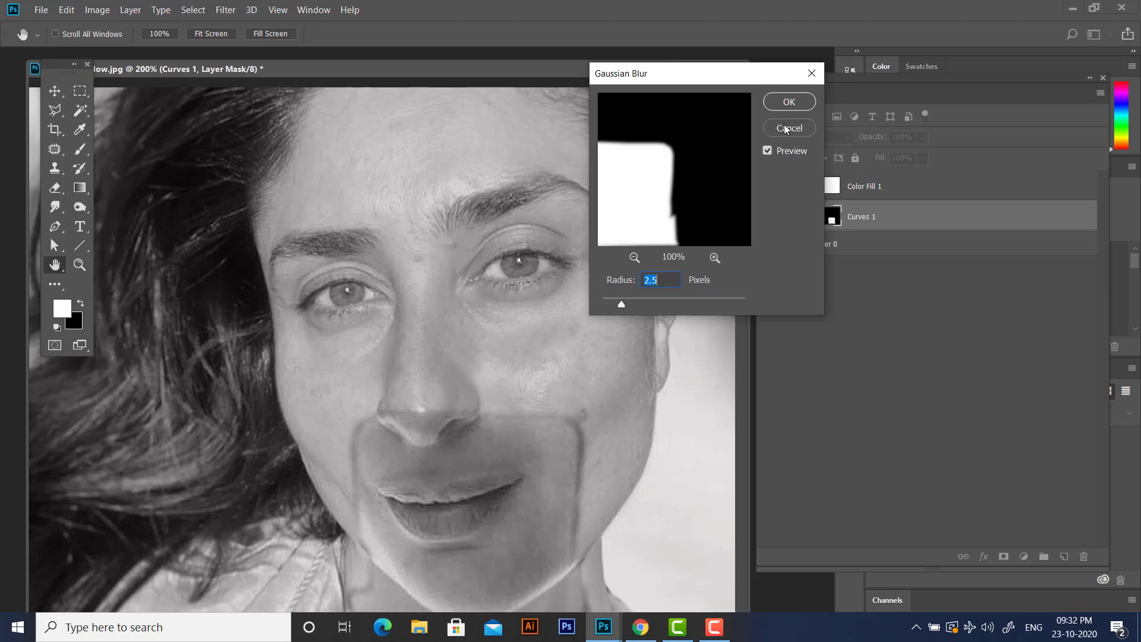
{"action": "left_click", "coordinate": [790, 104]}
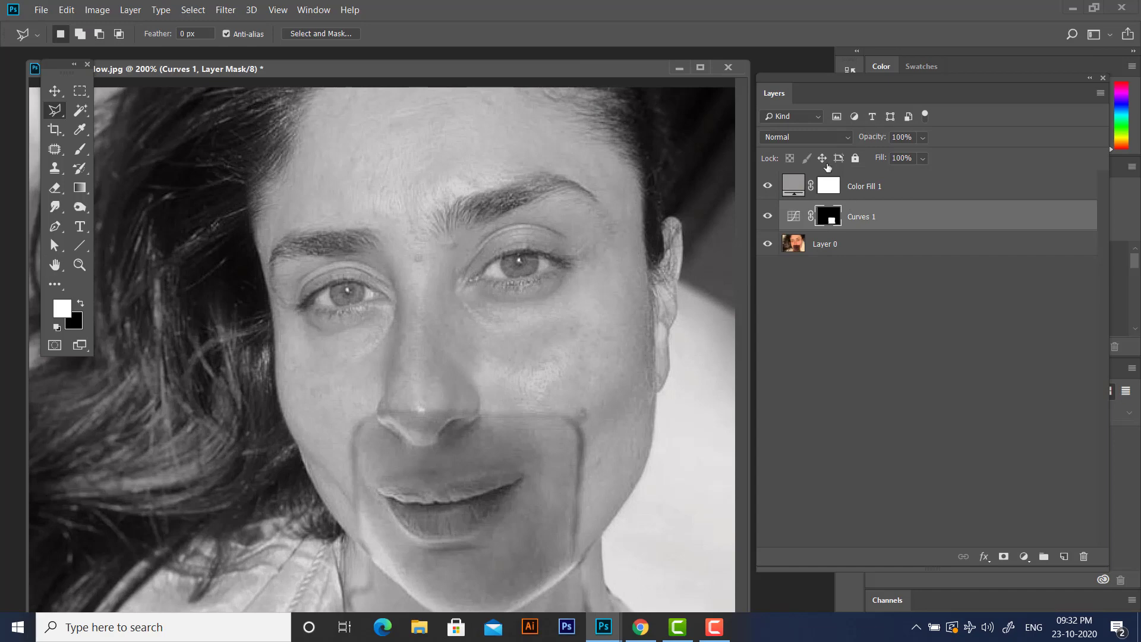
Step: Choose the Brush Tool with the Soft Round tip and set its flow to 12%
{"action": "left_click_drag", "start_coordinate": [448, 63], "coordinate": [460, 58]}
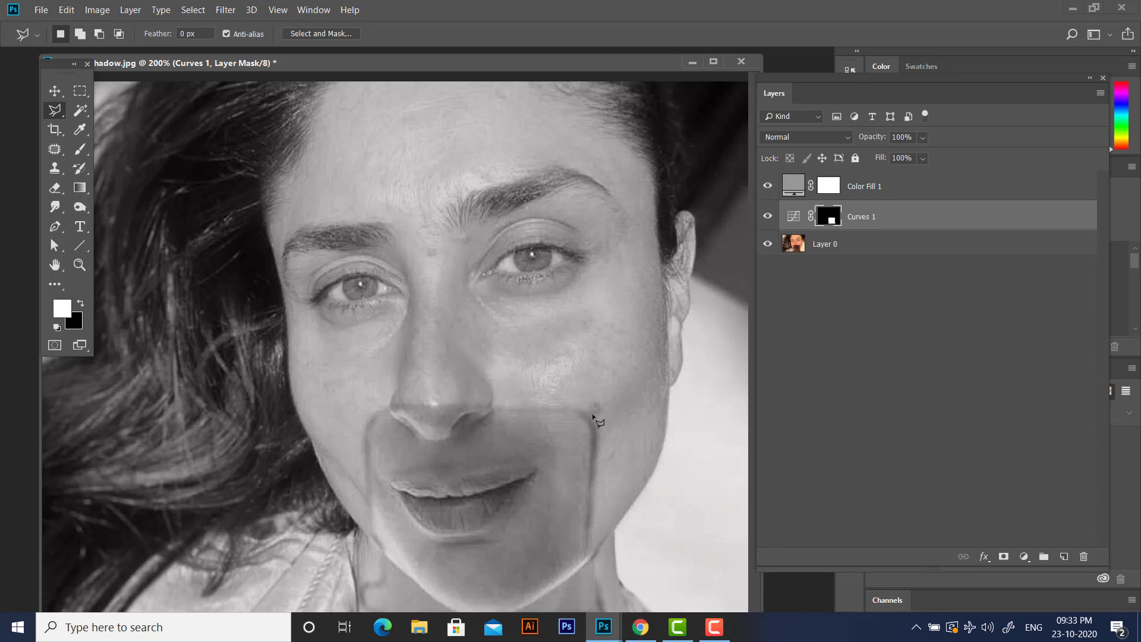
{"action": "left_click", "coordinate": [79, 152]}
{"action": "left_click", "coordinate": [76, 35]}
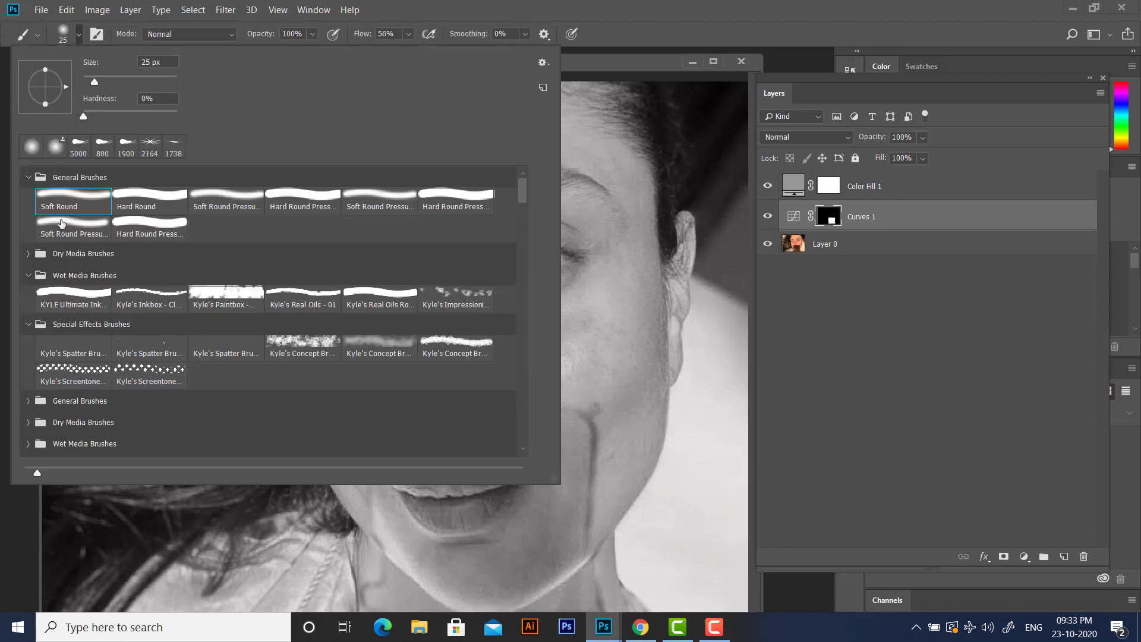
{"action": "left_click", "coordinate": [550, 3]}
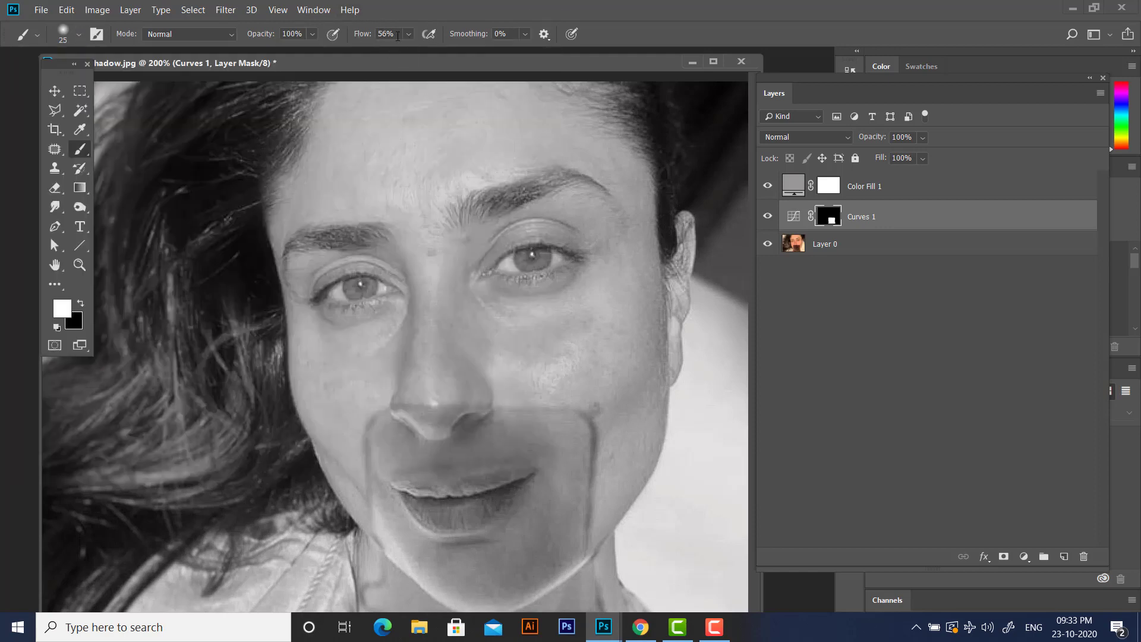
{"action": "left_click", "coordinate": [409, 34]}
{"action": "left_click", "coordinate": [425, 4]}
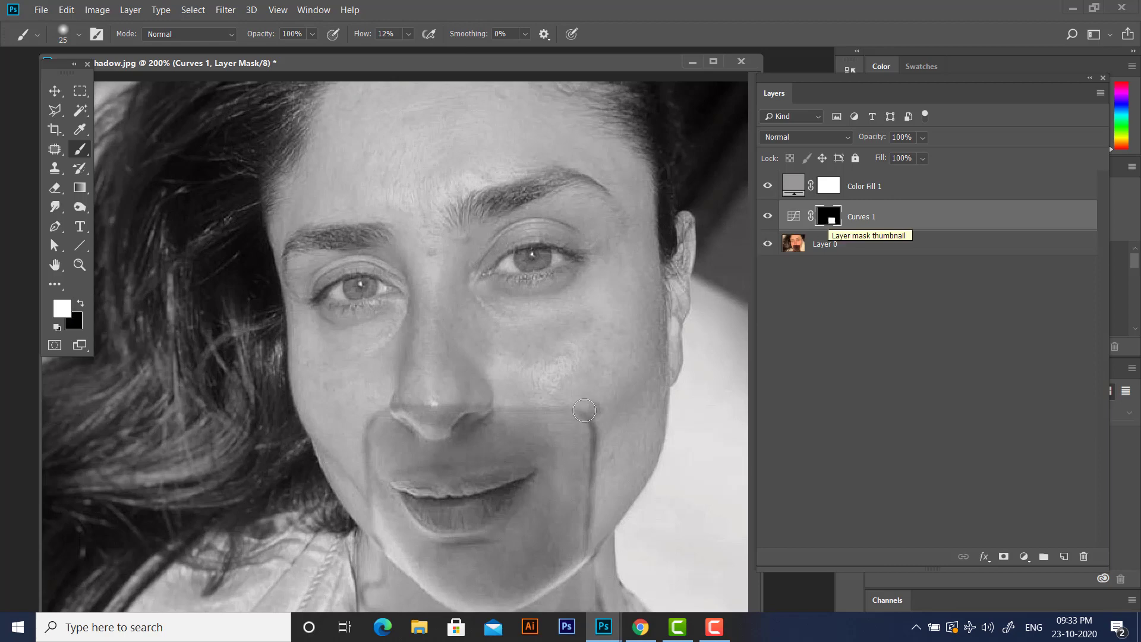
Step: Paint white on the Curves 1 mask with a 10 px brush over the dark edge line on the right cheek
{"action": "key", "text": "bracketleft"}
{"action": "key", "text": "bracketleft"}
{"action": "key", "text": "bracketleft"}
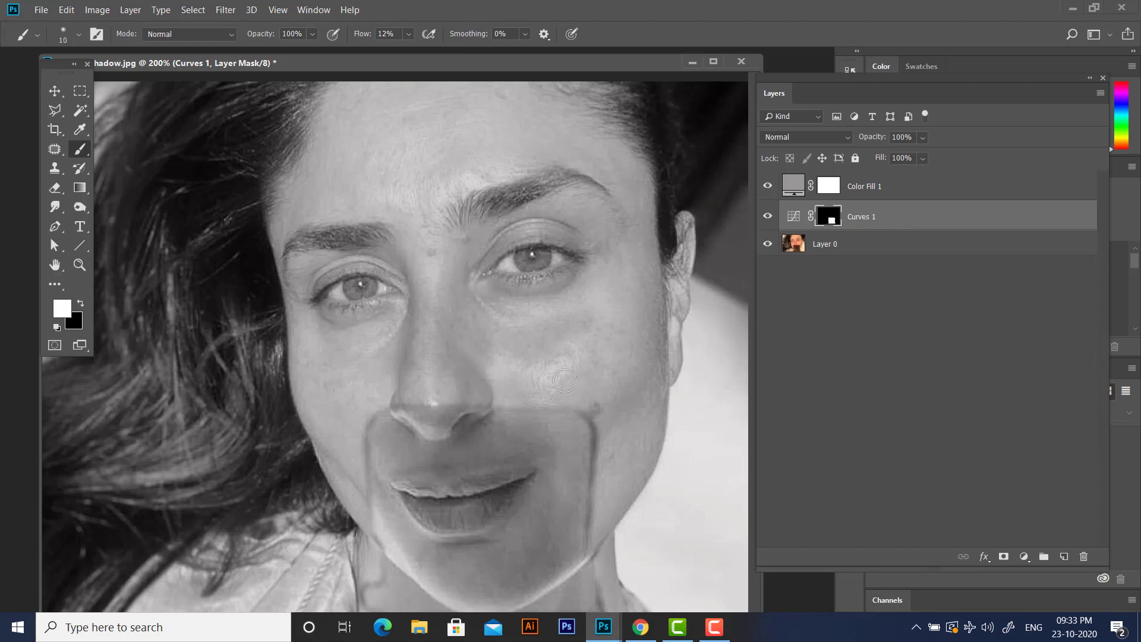
{"action": "key", "text": "bracketright"}
{"action": "key", "text": "bracketleft"}
{"action": "key", "text": "bracketright"}
{"action": "key", "text": "bracketleft"}
{"action": "key", "text": "bracketright"}
{"action": "key", "text": "bracketleft"}
{"action": "key", "text": "bracketleft"}
{"action": "key", "text": "bracketleft"}
{"action": "key", "text": "bracketright"}
{"action": "key", "text": "bracketright"}
{"action": "key", "text": "bracketleft"}
{"action": "key", "text": "bracketleft"}
{"action": "key", "text": "bracketright"}
{"action": "key", "text": "bracketleft"}
{"action": "left_click_drag", "start_coordinate": [593, 451], "coordinate": [588, 424]}
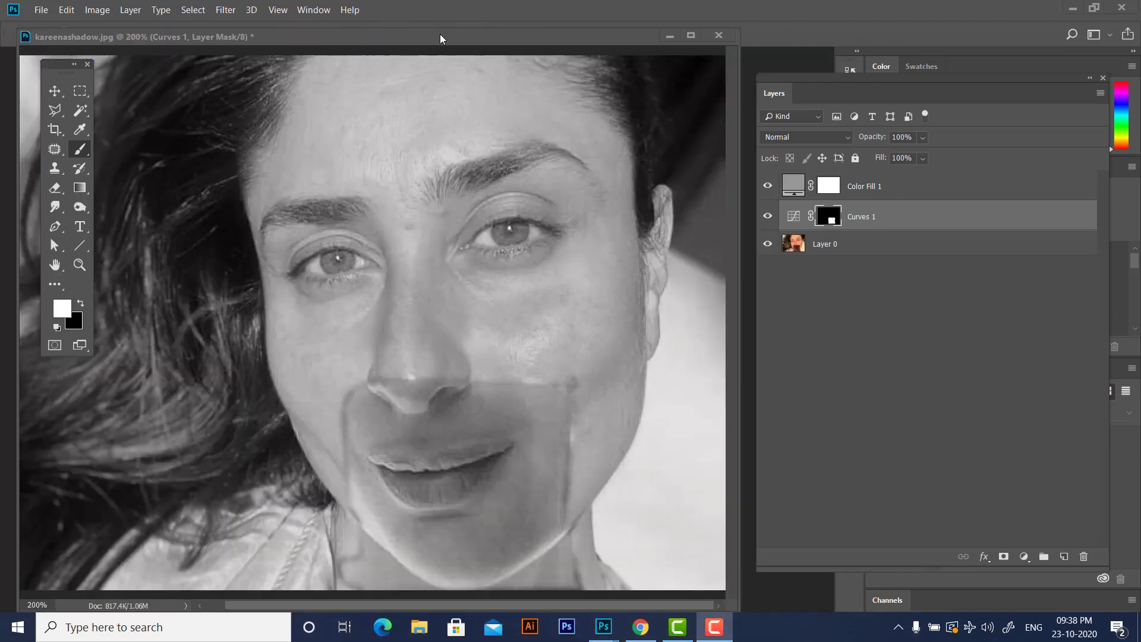
Step: Blend the remaining dark line down the right cheek to the jaw at 400% zoom, painting white with a smaller brush on the Curves 1 mask
{"action": "left_click_drag", "start_coordinate": [439, 34], "coordinate": [448, 35]}
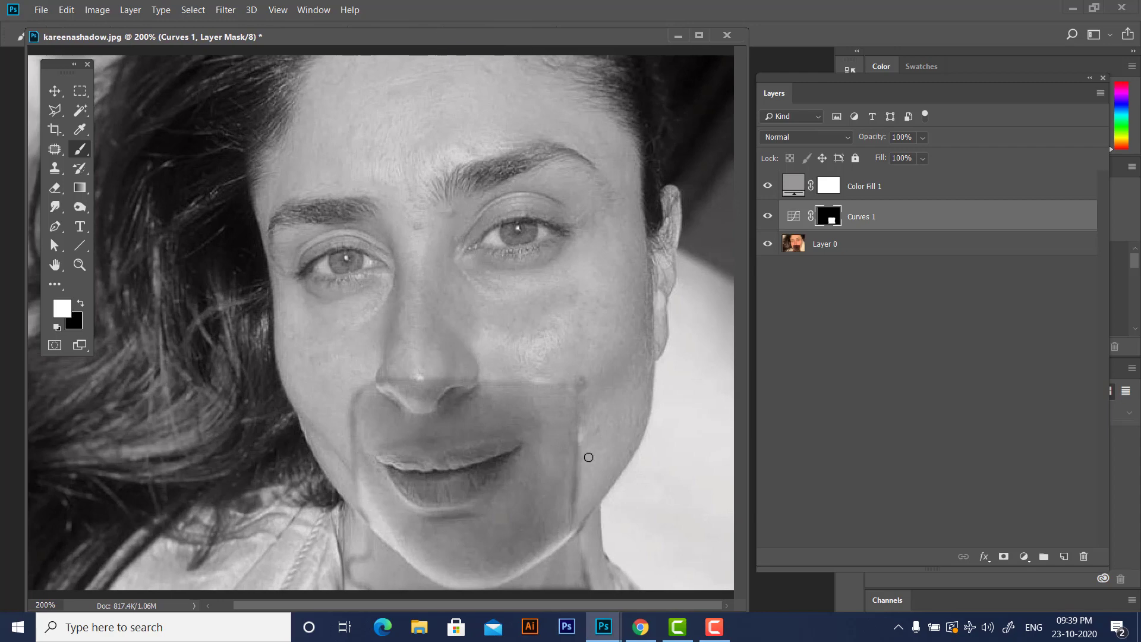
{"action": "key", "text": "ctrl+plus"}
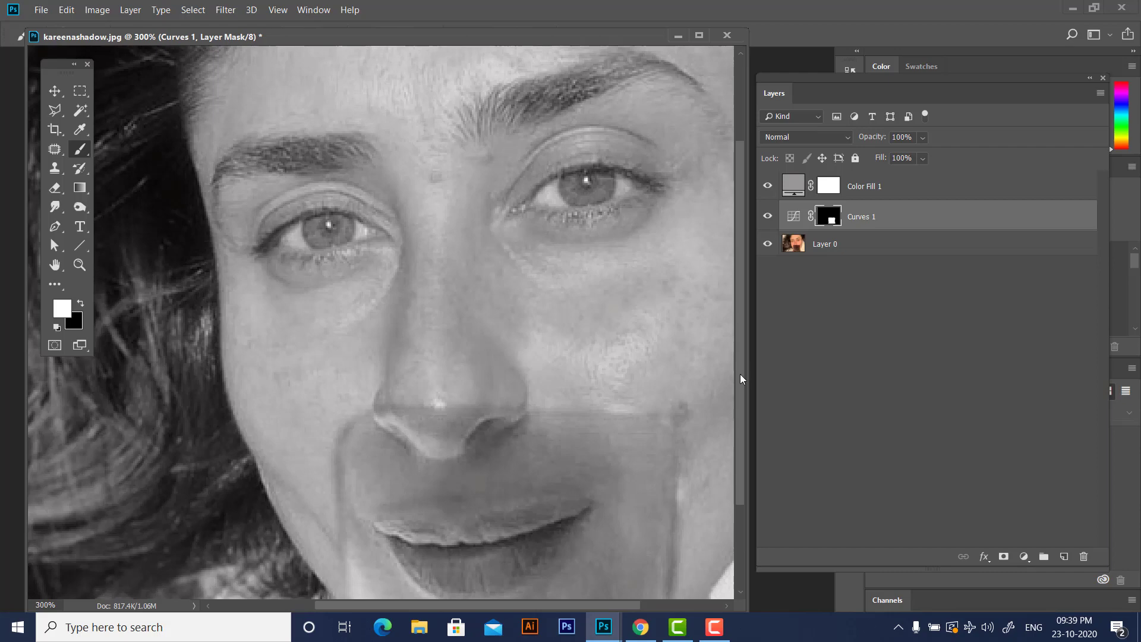
{"action": "left_click_drag", "start_coordinate": [740, 374], "coordinate": [746, 482]}
{"action": "left_click_drag", "start_coordinate": [593, 605], "coordinate": [631, 605]}
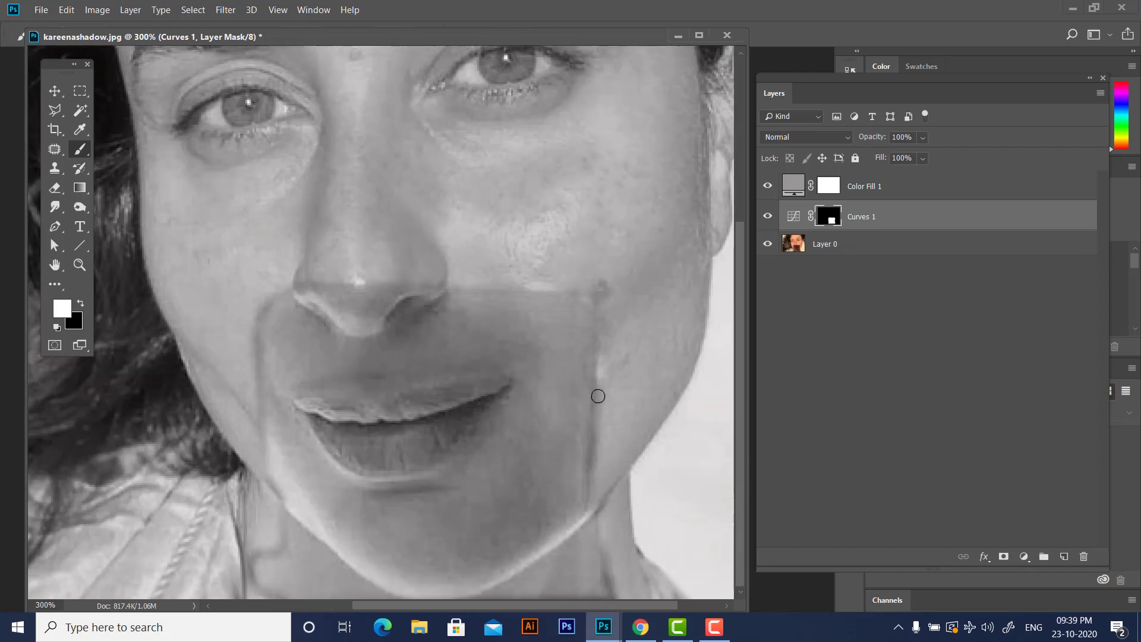
{"action": "key", "text": "ctrl+plus"}
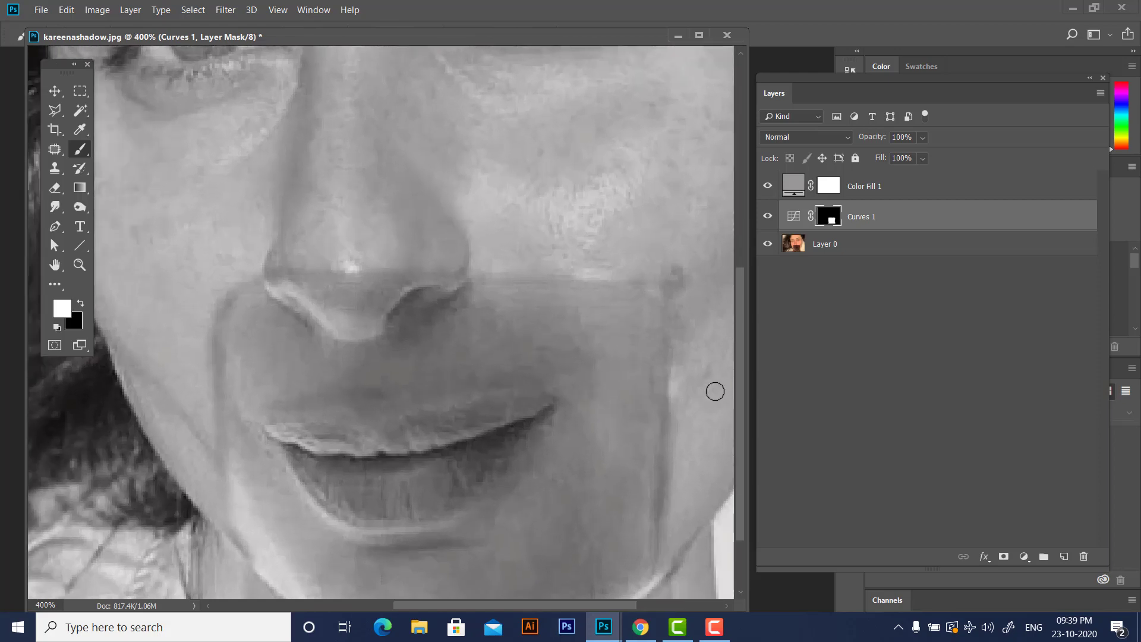
{"action": "left_click_drag", "start_coordinate": [738, 390], "coordinate": [737, 423]}
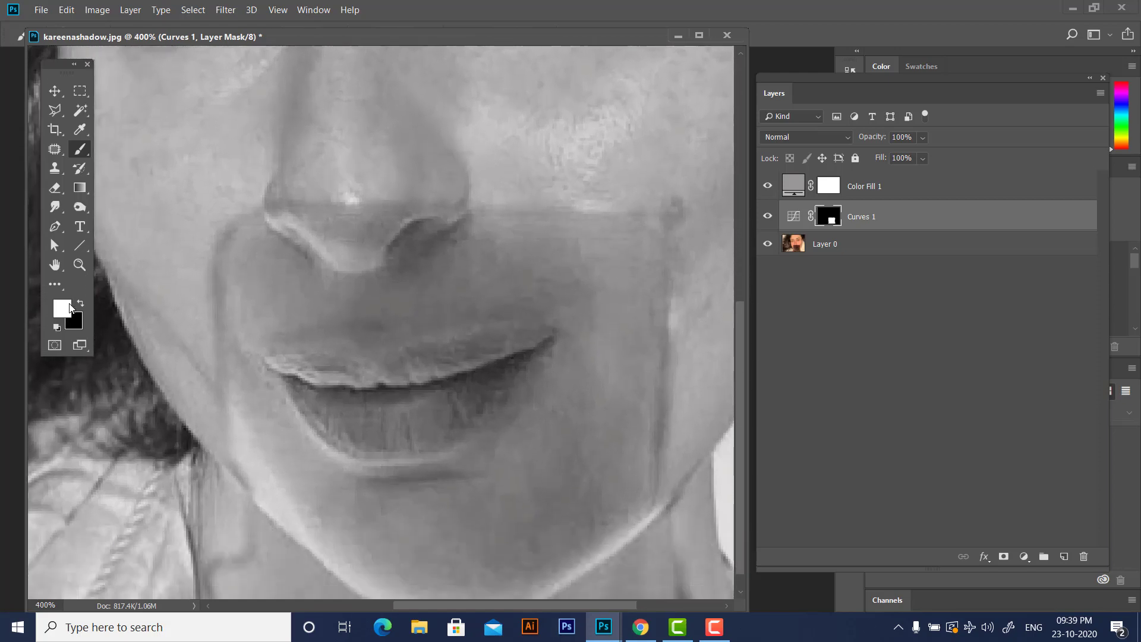
{"action": "mouse_move", "coordinate": [351, 40]}
{"action": "left_mouse_down"}
{"action": "mouse_move", "coordinate": [347, 71]}
{"action": "mouse_move", "coordinate": [394, 69]}
{"action": "left_mouse_up"}
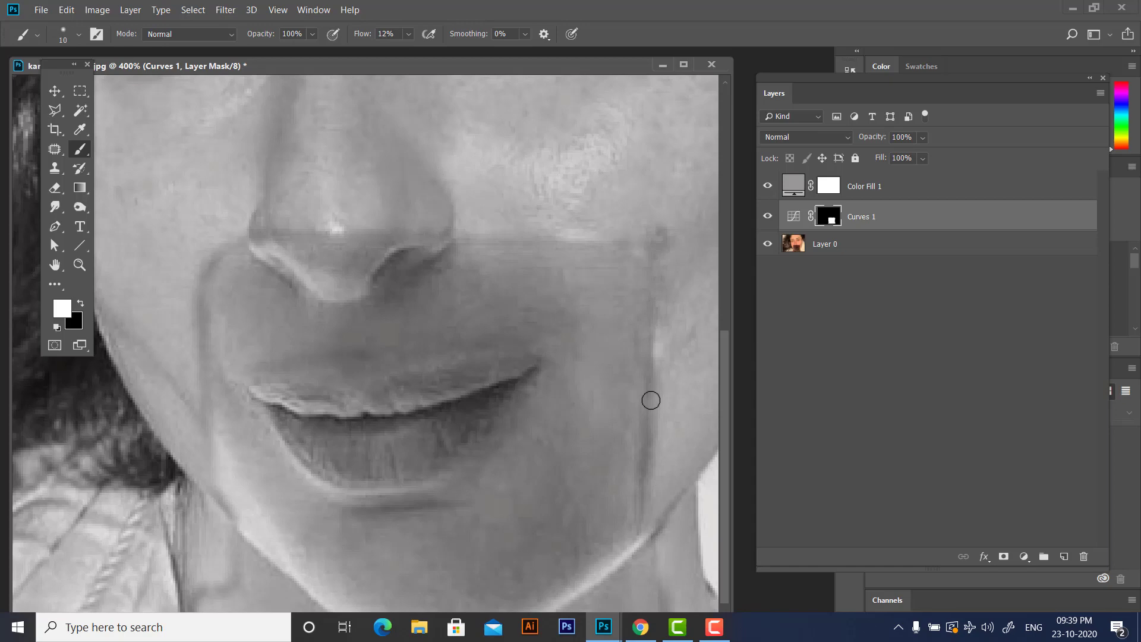
{"action": "key", "text": "bracketleft"}
{"action": "mouse_move", "coordinate": [644, 430]}
{"action": "left_mouse_down"}
{"action": "mouse_move", "coordinate": [635, 493]}
{"action": "mouse_move", "coordinate": [653, 338]}
{"action": "mouse_move", "coordinate": [653, 362]}
{"action": "left_mouse_up"}
{"action": "left_click_drag", "start_coordinate": [636, 500], "coordinate": [639, 493]}
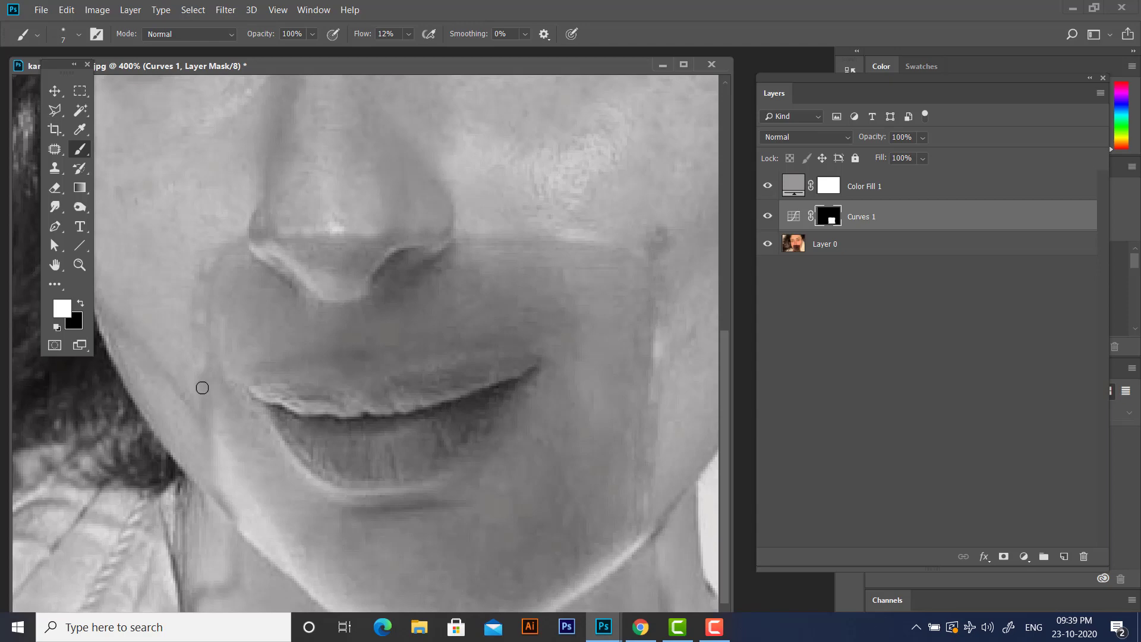
Step: Blend the Curves 1 mask edge along the left cheek and across the right cheek beside the nose, switching the paint colour to black
{"action": "mouse_move", "coordinate": [186, 399]}
{"action": "left_mouse_down"}
{"action": "mouse_move", "coordinate": [201, 428]}
{"action": "mouse_move", "coordinate": [177, 390]}
{"action": "left_mouse_up"}
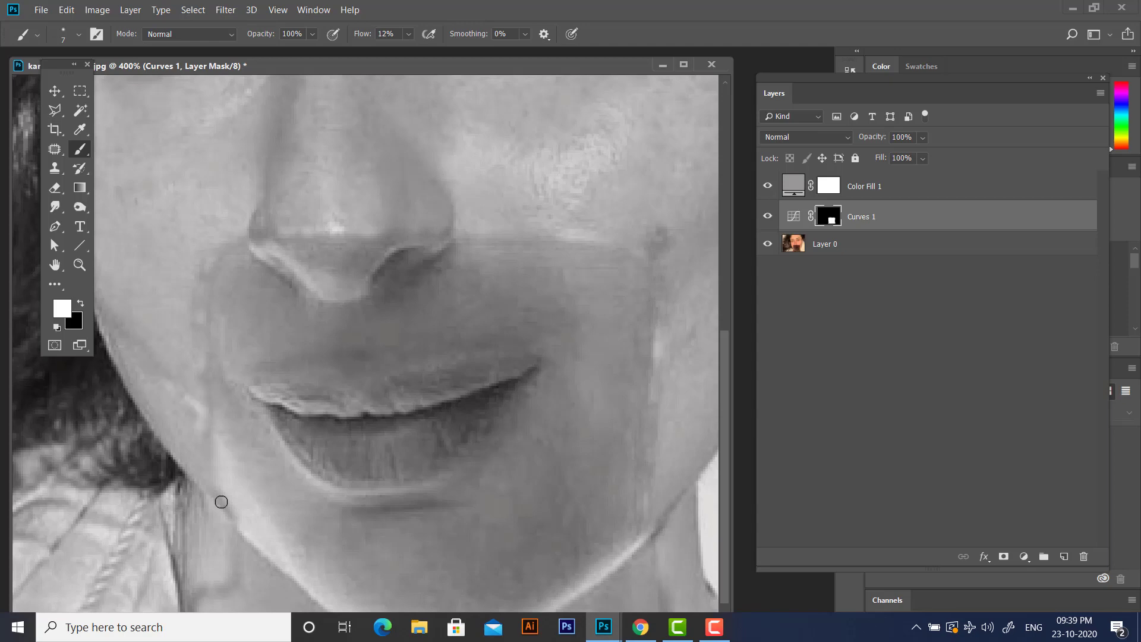
{"action": "scroll", "coordinate": [214, 381], "scroll_direction": "down", "scroll_amount": 1}
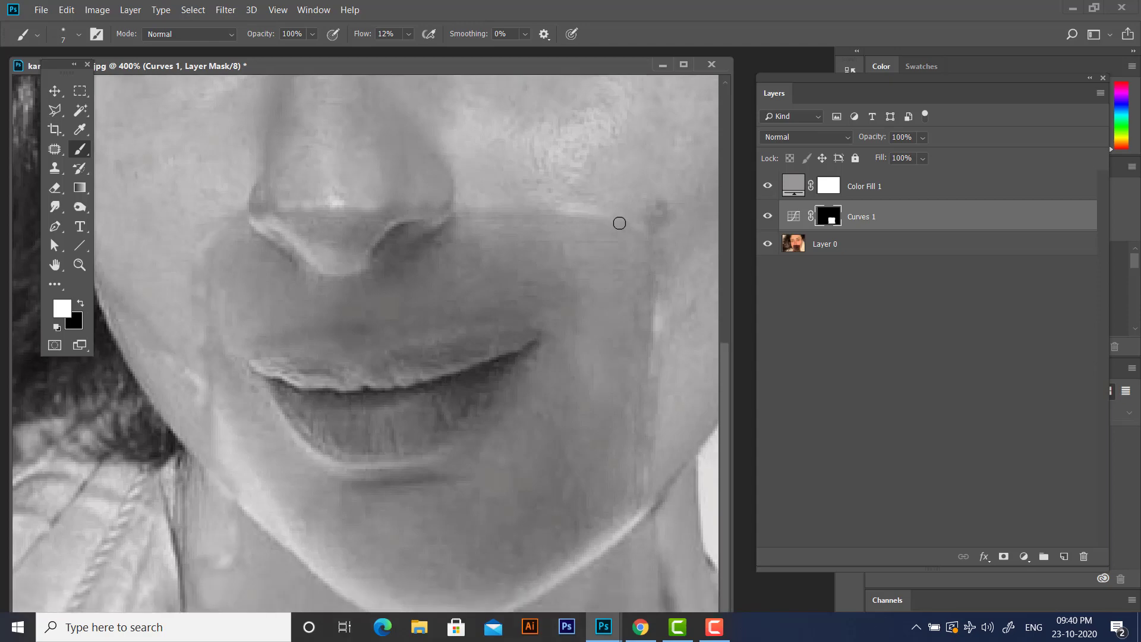
{"action": "left_click_drag", "start_coordinate": [632, 228], "coordinate": [573, 221]}
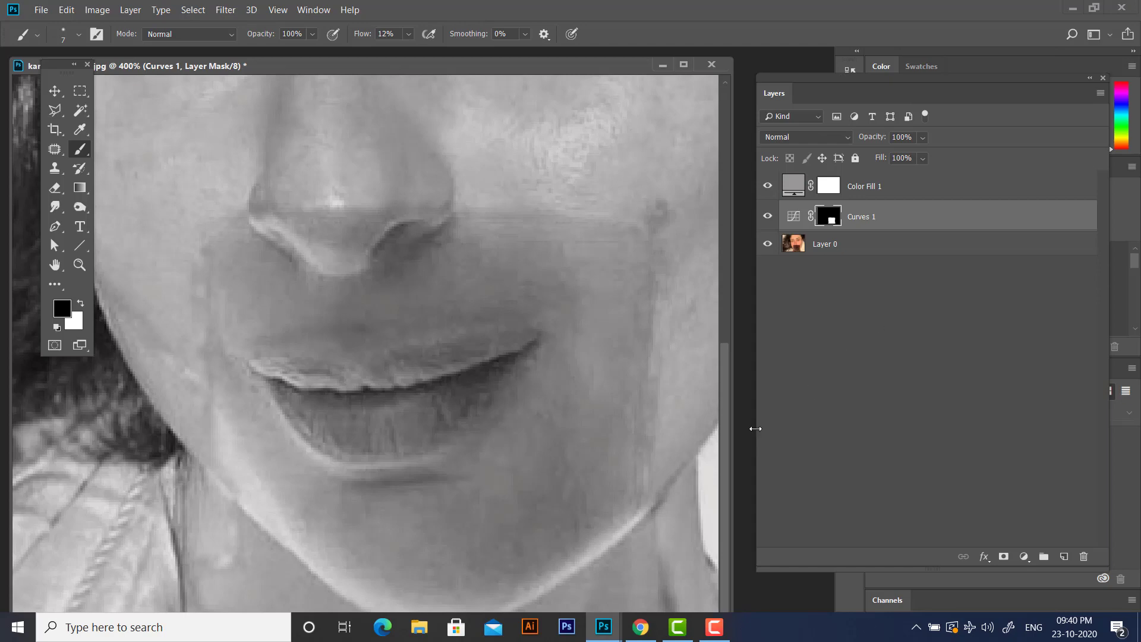
{"action": "left_click_drag", "start_coordinate": [537, 65], "coordinate": [505, 8]}
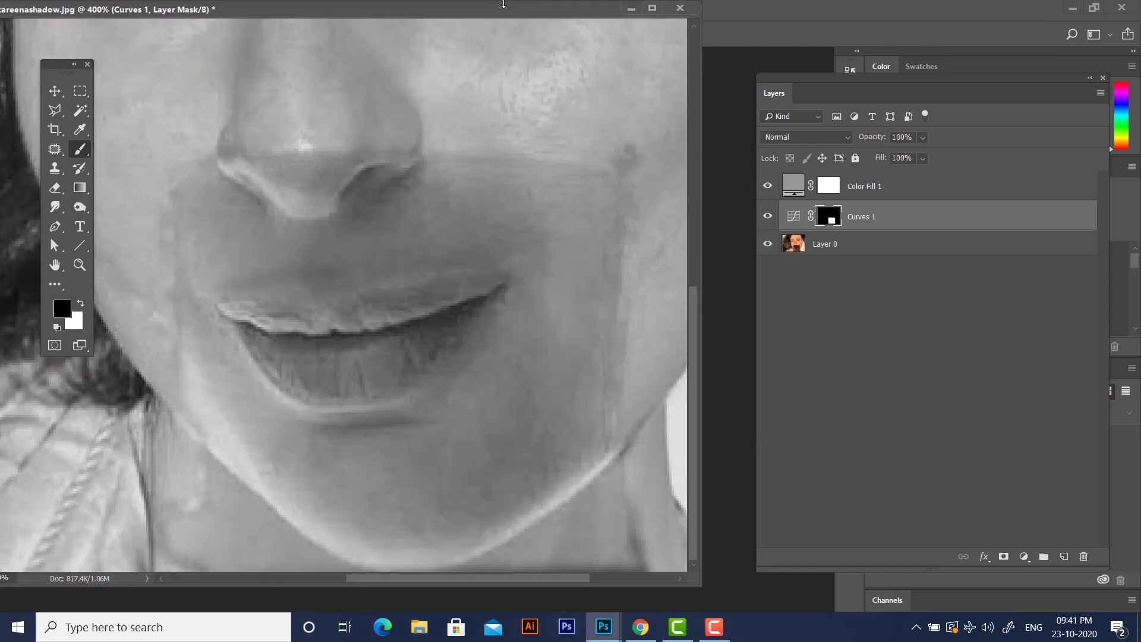
Step: Move the middle point of the Curves 1 curve to input 75 and output 171
{"action": "left_click_drag", "start_coordinate": [694, 576], "coordinate": [723, 601]}
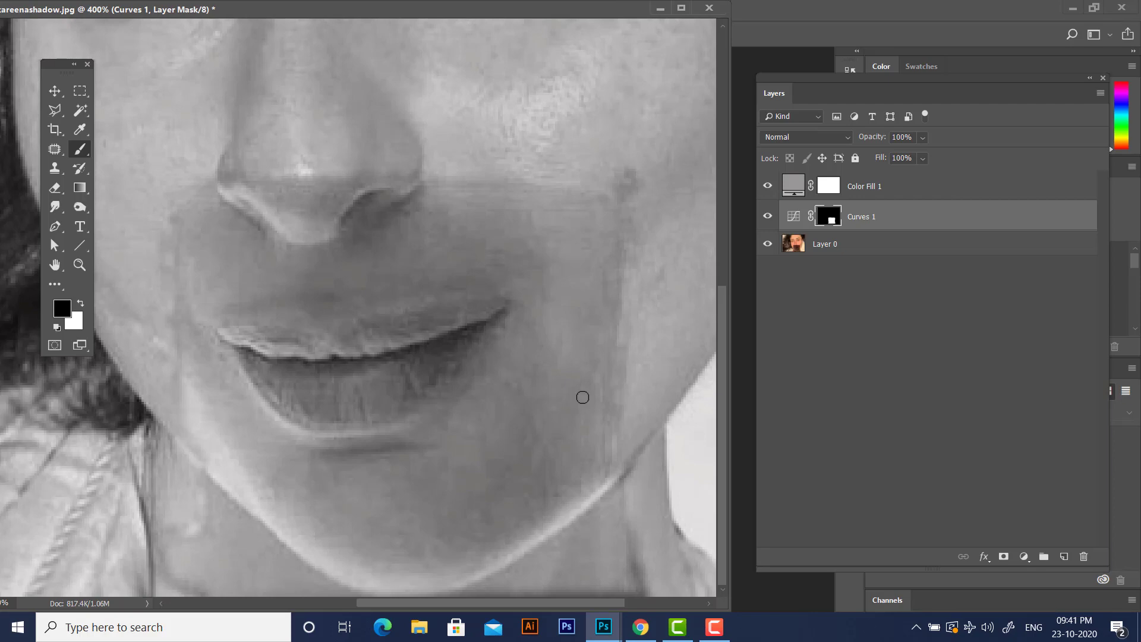
{"action": "key", "text": "ctrl+minus"}
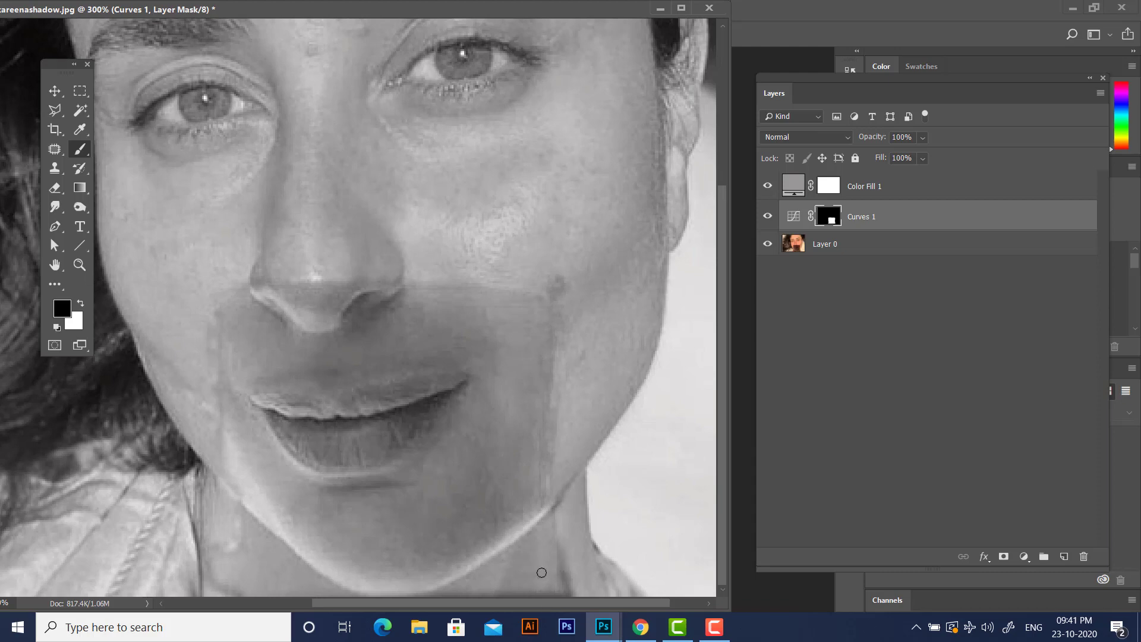
{"action": "key", "text": "x"}
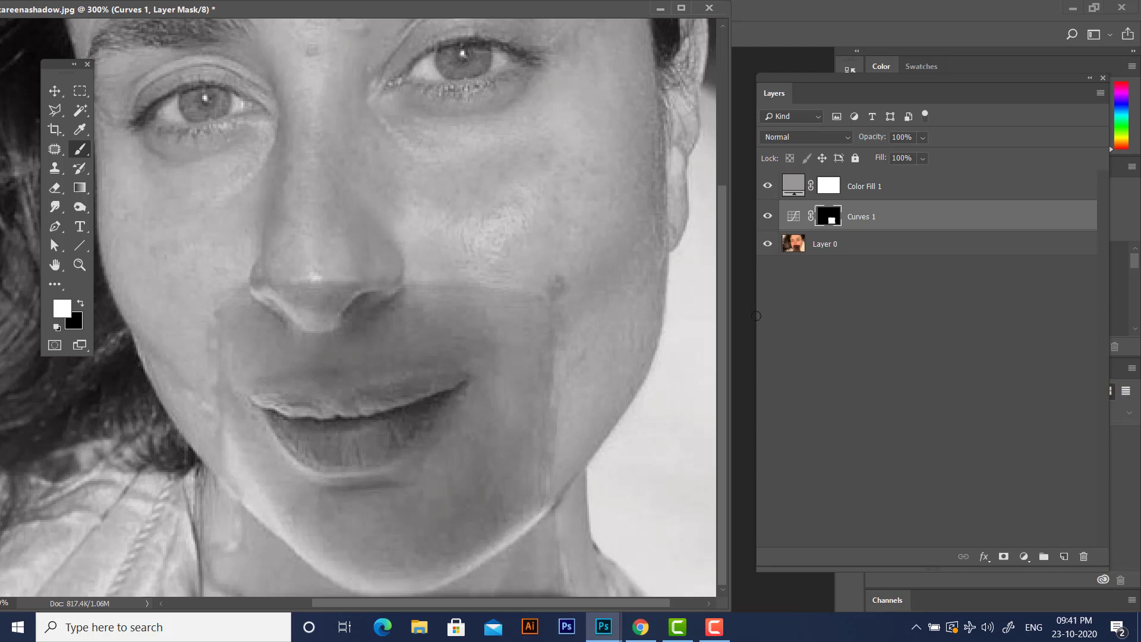
{"action": "double_click", "coordinate": [801, 217]}
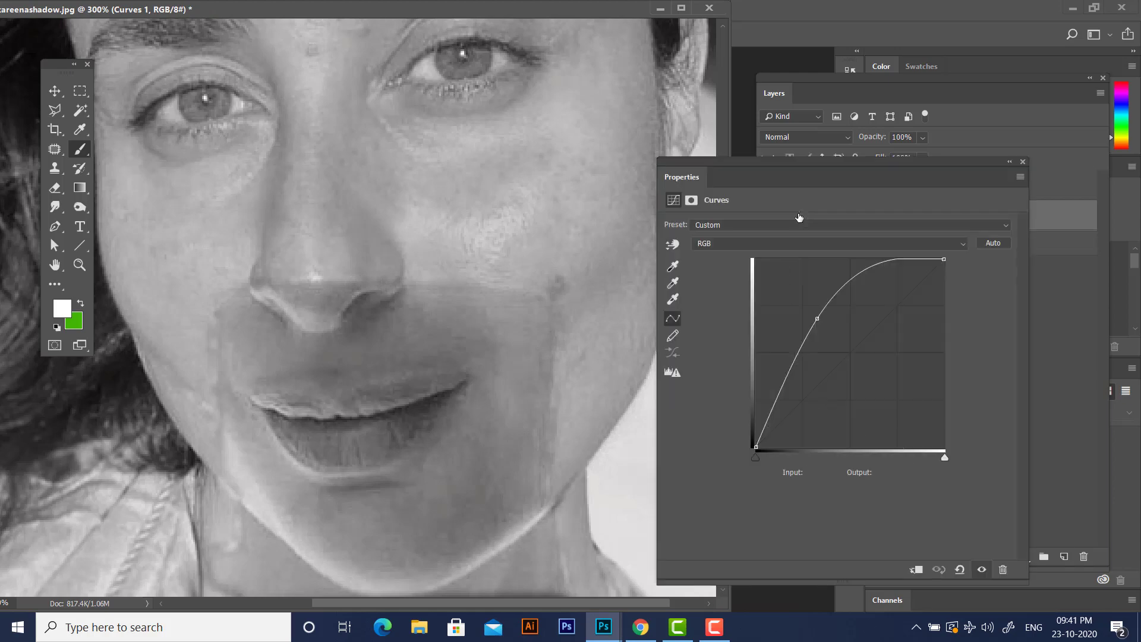
{"action": "left_click_drag", "start_coordinate": [818, 317], "coordinate": [811, 320]}
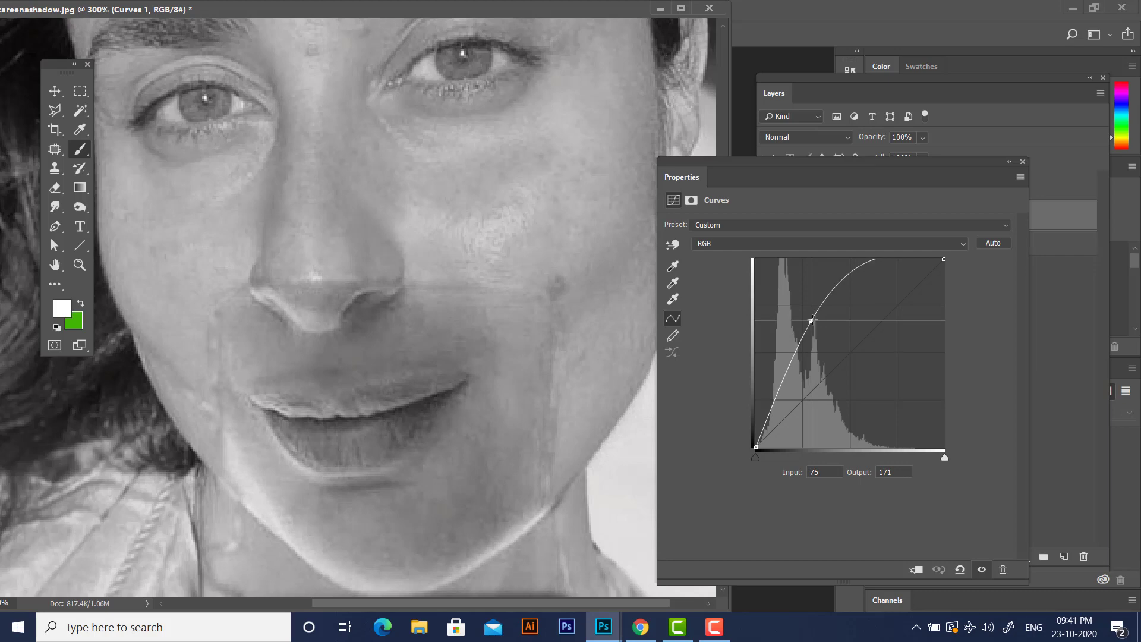
{"action": "left_click", "coordinate": [1023, 162]}
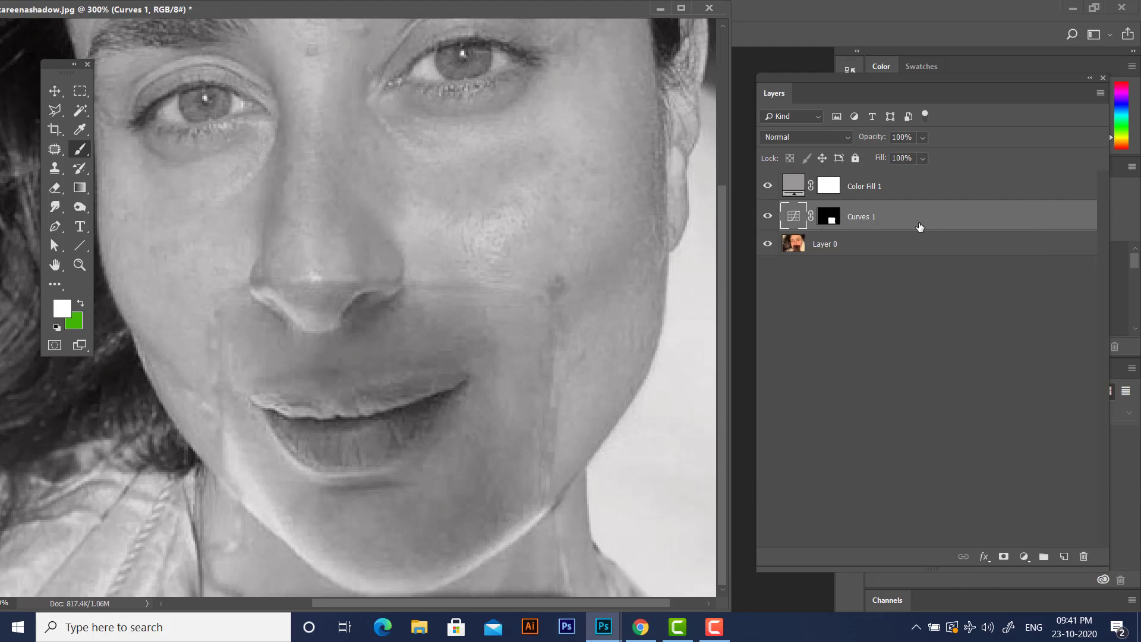
Step: Delete the Color Fill 1 layer
{"action": "left_click", "coordinate": [793, 188]}
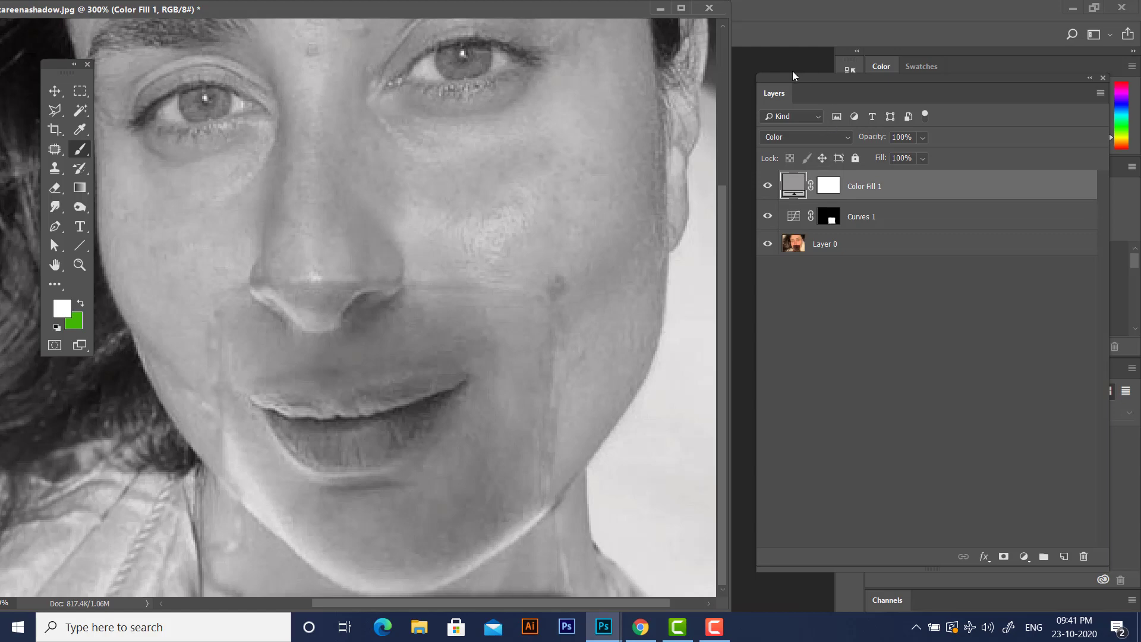
{"action": "left_click_drag", "start_coordinate": [790, 76], "coordinate": [766, 83]}
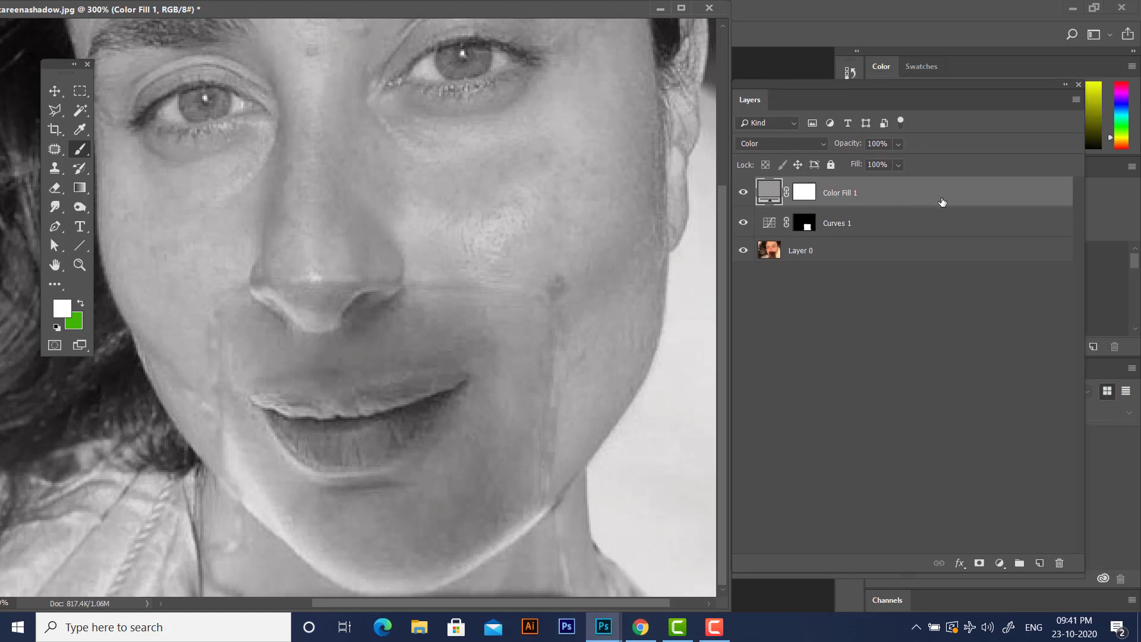
{"action": "key", "text": "Delete"}
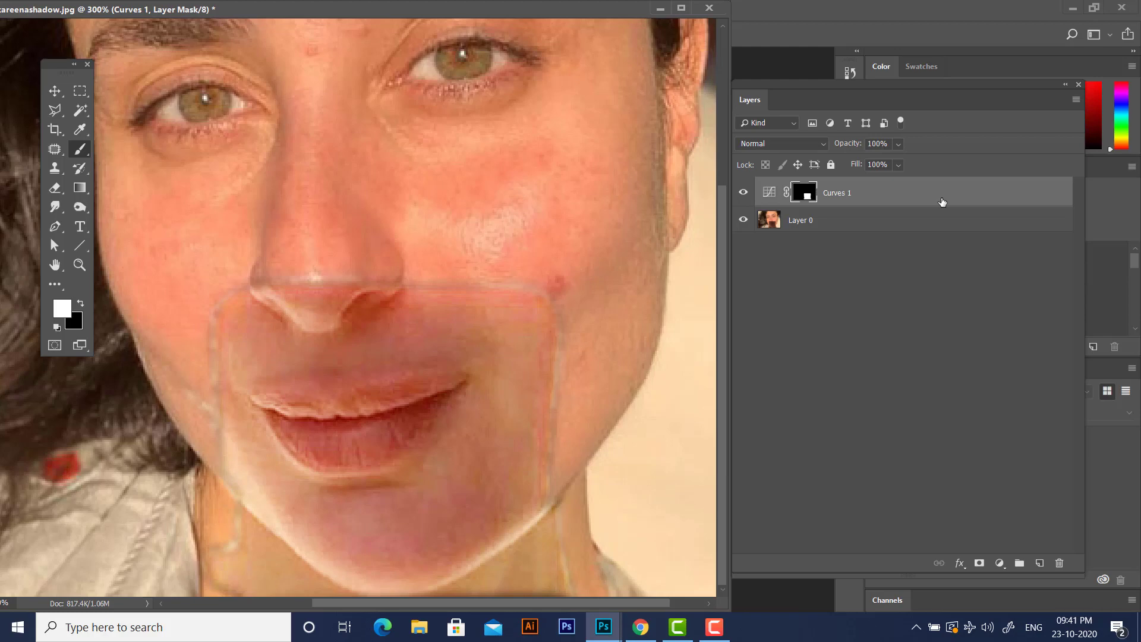
{"action": "key", "text": "ctrl+minus"}
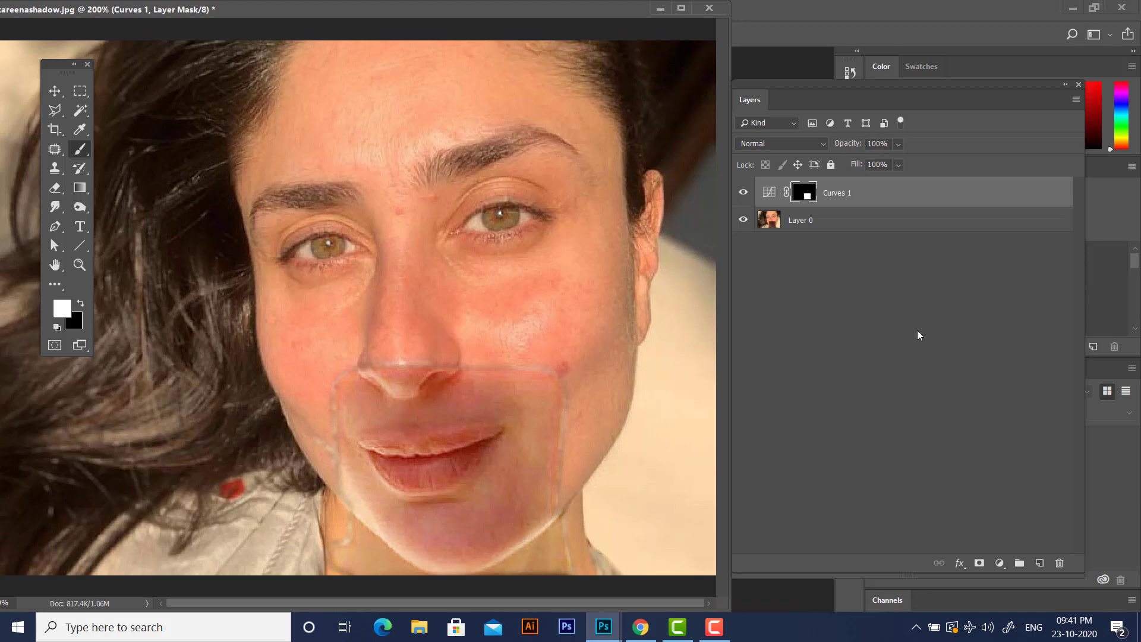
Step: Stamp all visible layers into a new merged layer at the top of the stack
{"action": "left_click_drag", "start_coordinate": [412, 12], "coordinate": [440, 30]}
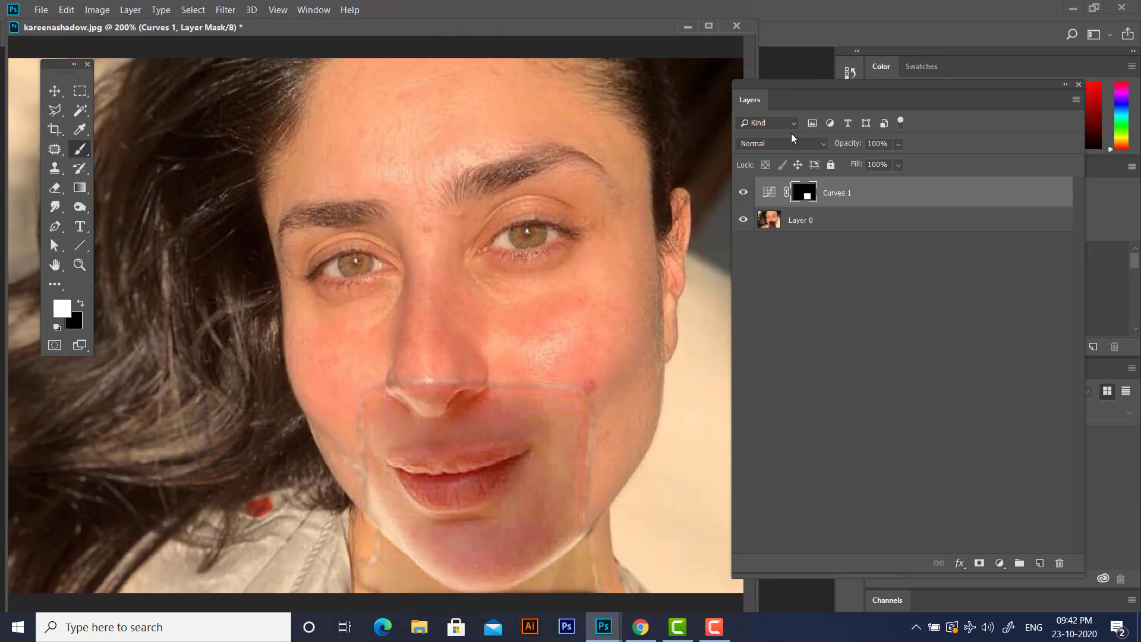
{"action": "left_click_drag", "start_coordinate": [771, 87], "coordinate": [785, 86]}
{"action": "left_click_drag", "start_coordinate": [485, 25], "coordinate": [493, 26]}
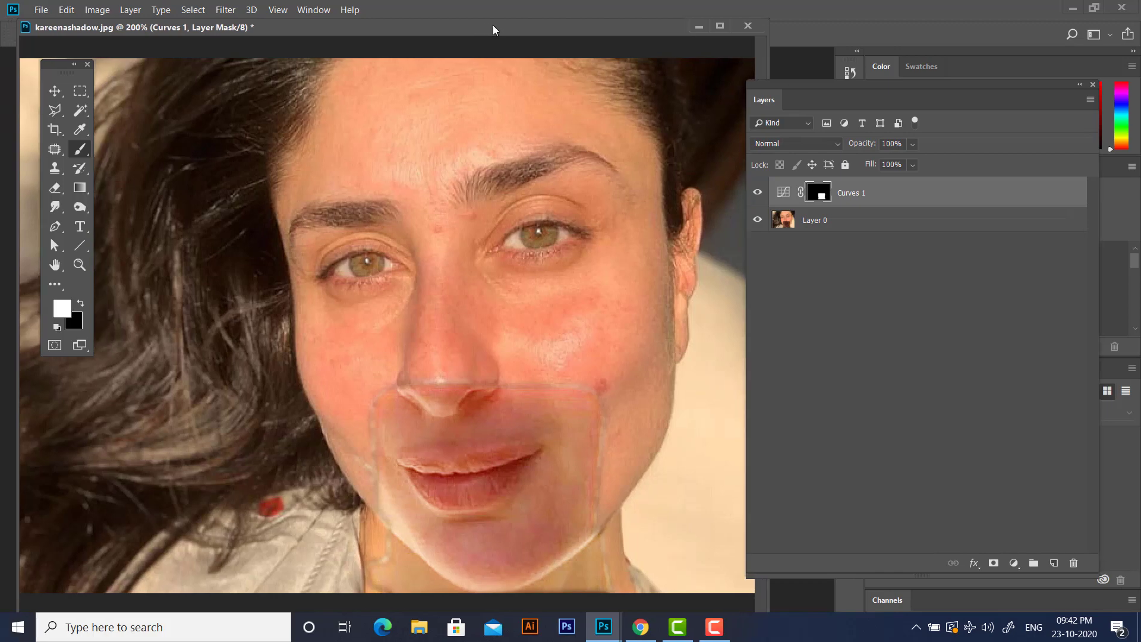
{"action": "left_click_drag", "start_coordinate": [792, 88], "coordinate": [774, 96]}
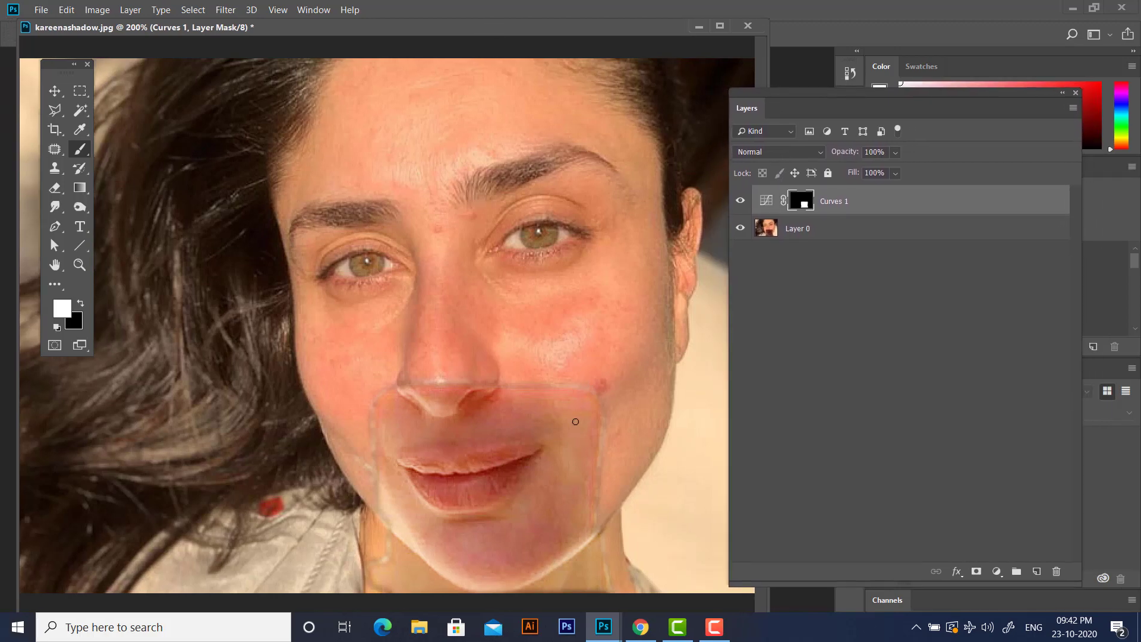
{"action": "left_click_drag", "start_coordinate": [769, 100], "coordinate": [772, 92]}
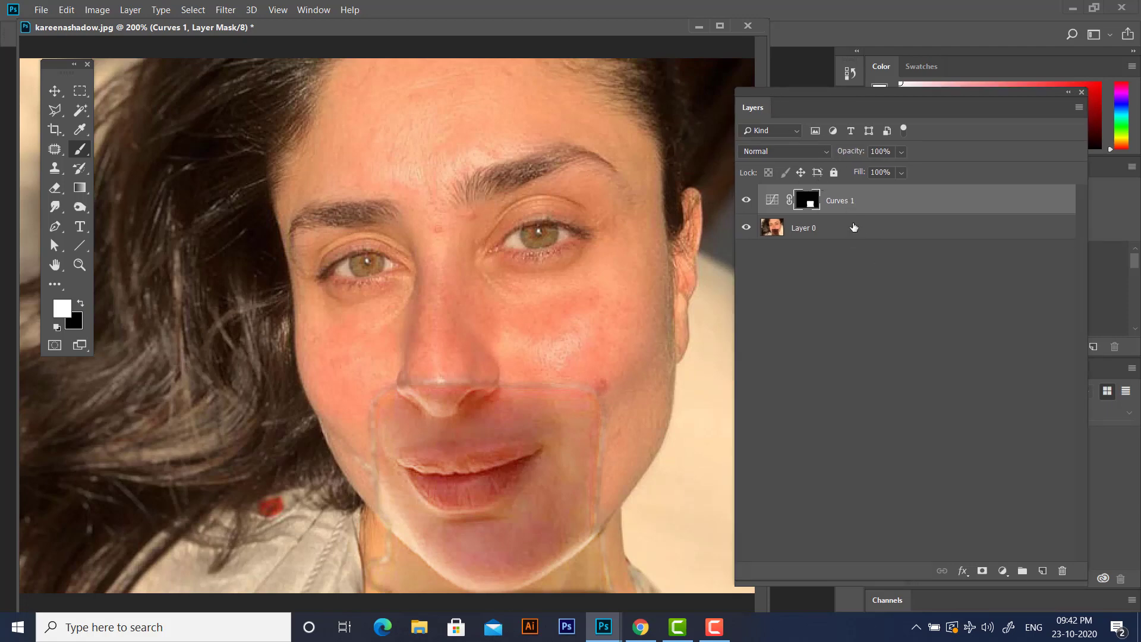
{"action": "left_click_drag", "start_coordinate": [769, 91], "coordinate": [838, 91]}
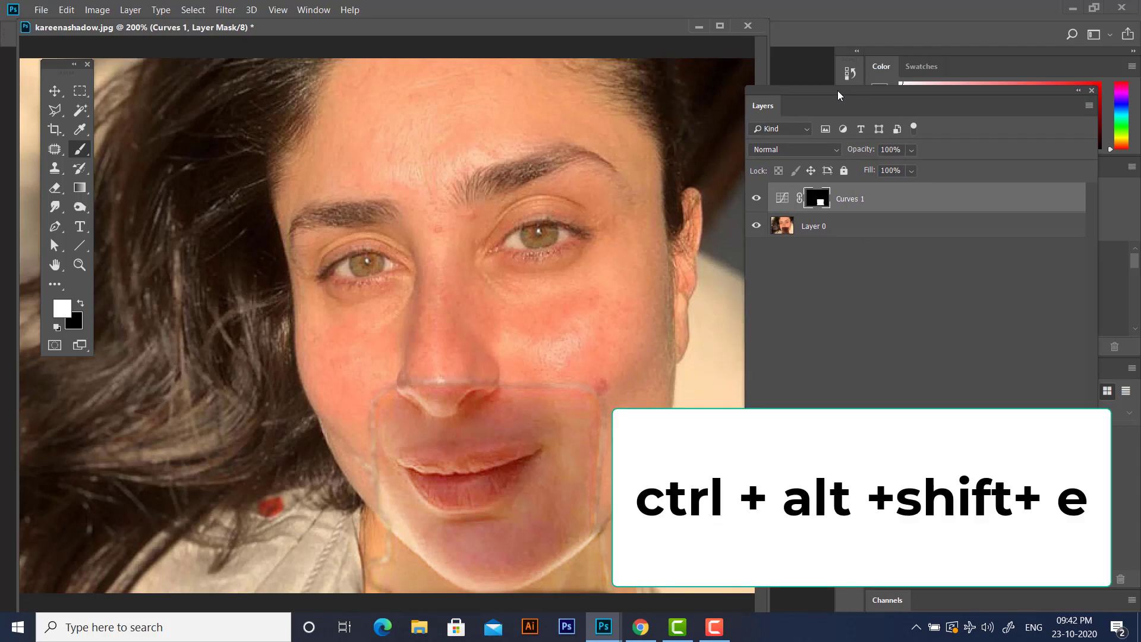
{"action": "key", "text": "ctrl+alt+shift+e"}
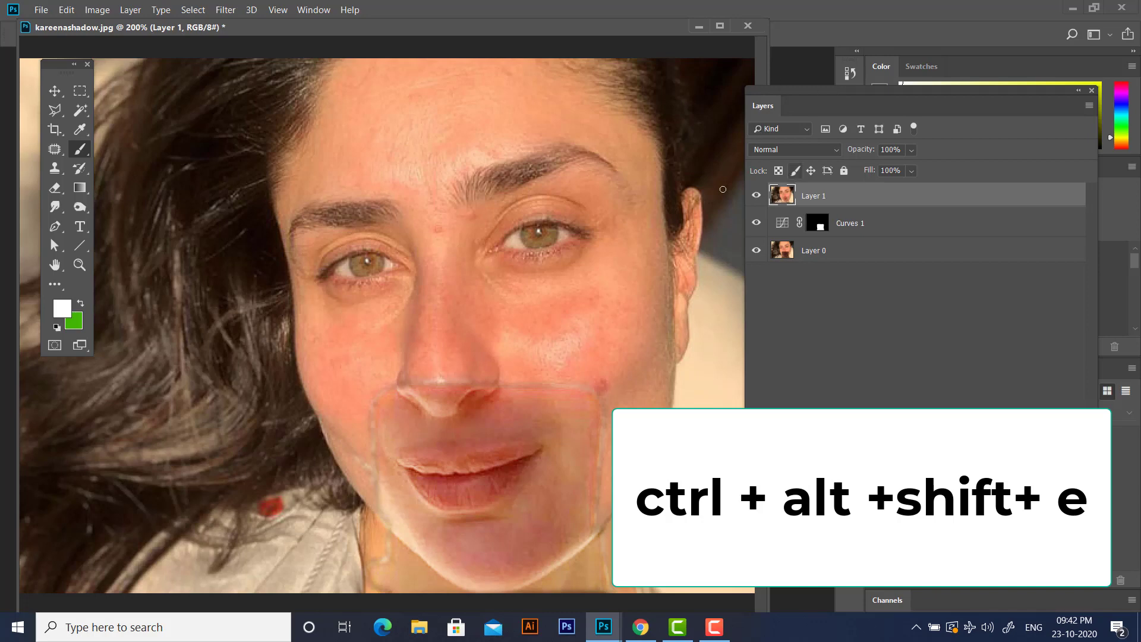
{"action": "left_click_drag", "start_coordinate": [758, 90], "coordinate": [788, 89]}
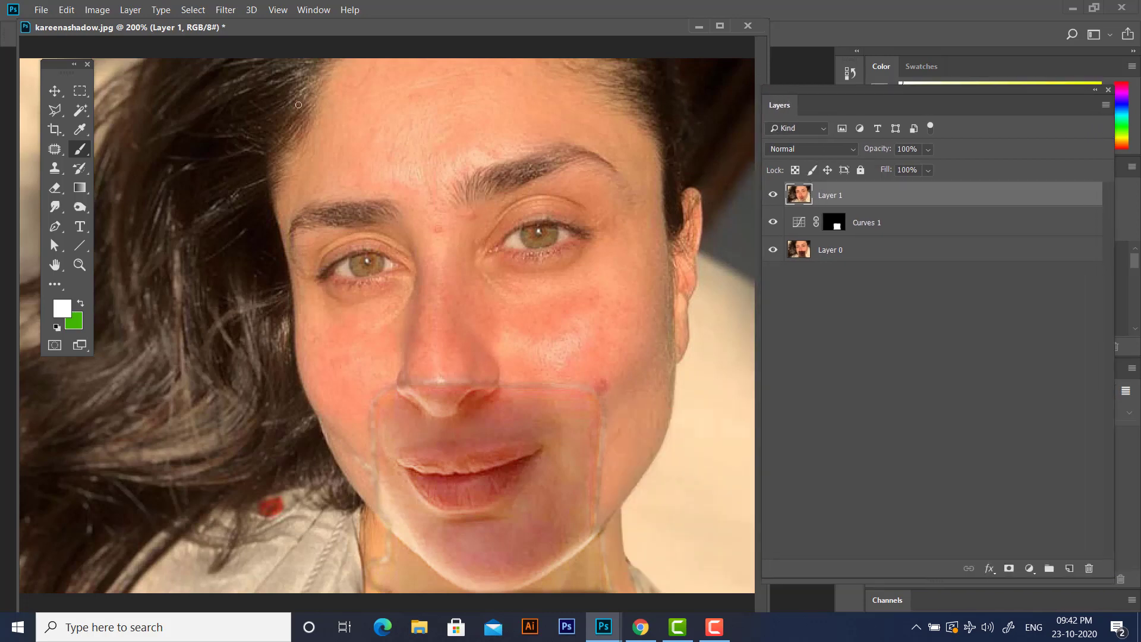
Step: With the Patch Tool, replace the mask edge line at the upper corner on the right cheek of Layer 1 with clean skin
{"action": "right_click", "coordinate": [57, 152]}
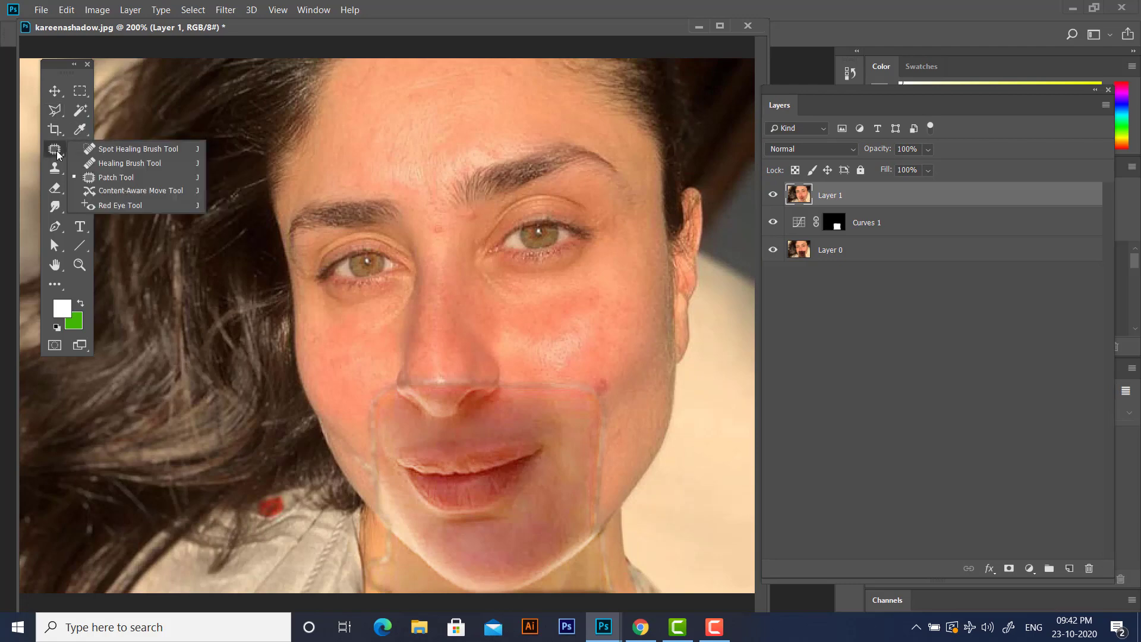
{"action": "left_click", "coordinate": [101, 177]}
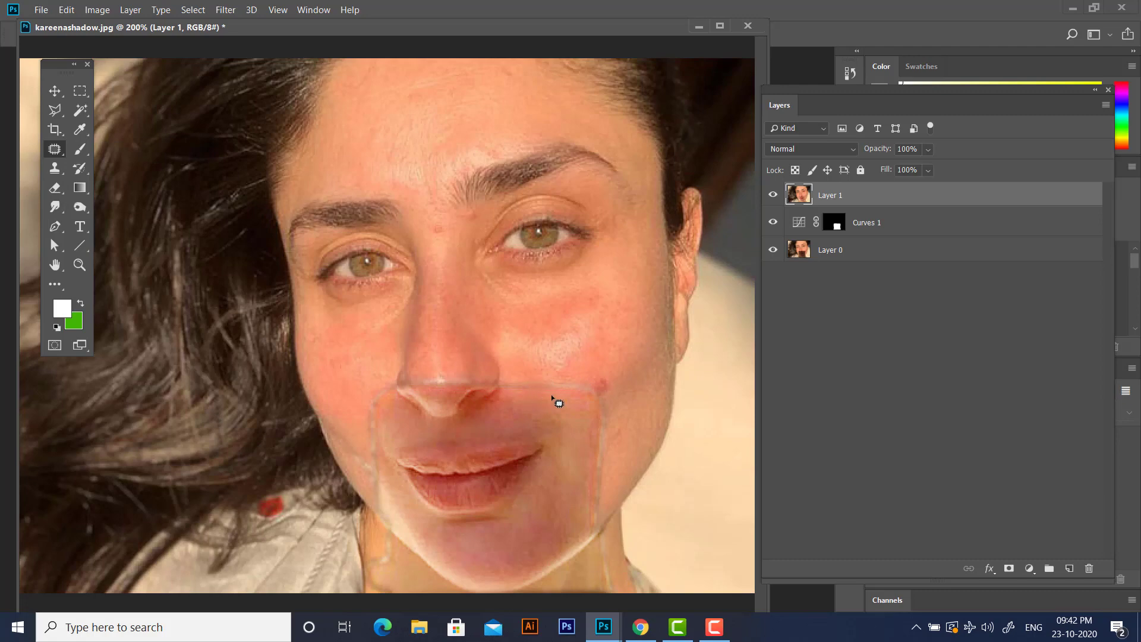
{"action": "mouse_move", "coordinate": [574, 375]}
{"action": "left_mouse_down"}
{"action": "mouse_move", "coordinate": [513, 385]}
{"action": "mouse_move", "coordinate": [596, 410]}
{"action": "mouse_move", "coordinate": [611, 401]}
{"action": "mouse_move", "coordinate": [605, 384]}
{"action": "mouse_move", "coordinate": [563, 372]}
{"action": "mouse_move", "coordinate": [601, 350]}
{"action": "left_mouse_up"}
{"action": "key", "text": "ctrl+d"}
{"action": "key", "text": "ctrl+alt+z"}
{"action": "key", "text": "ctrl+alt+z"}
{"action": "mouse_move", "coordinate": [587, 391]}
{"action": "left_mouse_down"}
{"action": "mouse_move", "coordinate": [594, 361]}
{"action": "mouse_move", "coordinate": [513, 389]}
{"action": "mouse_move", "coordinate": [557, 389]}
{"action": "mouse_move", "coordinate": [547, 365]}
{"action": "mouse_move", "coordinate": [552, 389]}
{"action": "mouse_move", "coordinate": [599, 405]}
{"action": "mouse_move", "coordinate": [601, 387]}
{"action": "mouse_move", "coordinate": [580, 385]}
{"action": "mouse_move", "coordinate": [592, 373]}
{"action": "mouse_move", "coordinate": [610, 430]}
{"action": "mouse_move", "coordinate": [606, 498]}
{"action": "mouse_move", "coordinate": [596, 431]}
{"action": "mouse_move", "coordinate": [604, 411]}
{"action": "mouse_move", "coordinate": [638, 398]}
{"action": "left_mouse_up"}
{"action": "key", "text": "ctrl+d"}
{"action": "key", "text": "ctrl+d"}
{"action": "key", "text": "ctrl+d"}
{"action": "key", "text": "ctrl+d"}
Step: Patch the edge line across the nose, at its upper-left corner beside the cheek, and near the right side of the neck
{"action": "mouse_move", "coordinate": [469, 380]}
{"action": "left_mouse_down"}
{"action": "mouse_move", "coordinate": [412, 379]}
{"action": "mouse_move", "coordinate": [464, 385]}
{"action": "mouse_move", "coordinate": [447, 354]}
{"action": "left_mouse_up"}
{"action": "key", "text": "ctrl+d"}
{"action": "mouse_move", "coordinate": [368, 395]}
{"action": "left_mouse_down"}
{"action": "mouse_move", "coordinate": [385, 399]}
{"action": "mouse_move", "coordinate": [381, 478]}
{"action": "mouse_move", "coordinate": [363, 439]}
{"action": "mouse_move", "coordinate": [376, 395]}
{"action": "mouse_move", "coordinate": [343, 373]}
{"action": "left_mouse_up"}
{"action": "mouse_move", "coordinate": [600, 556]}
{"action": "left_mouse_down"}
{"action": "mouse_move", "coordinate": [616, 595]}
{"action": "mouse_move", "coordinate": [601, 555]}
{"action": "mouse_move", "coordinate": [591, 566]}
{"action": "mouse_move", "coordinate": [591, 482]}
{"action": "mouse_move", "coordinate": [599, 530]}
{"action": "mouse_move", "coordinate": [590, 503]}
{"action": "mouse_move", "coordinate": [624, 449]}
{"action": "left_mouse_up"}
{"action": "key", "text": "ctrl+d"}
{"action": "key", "text": "ctrl+d"}
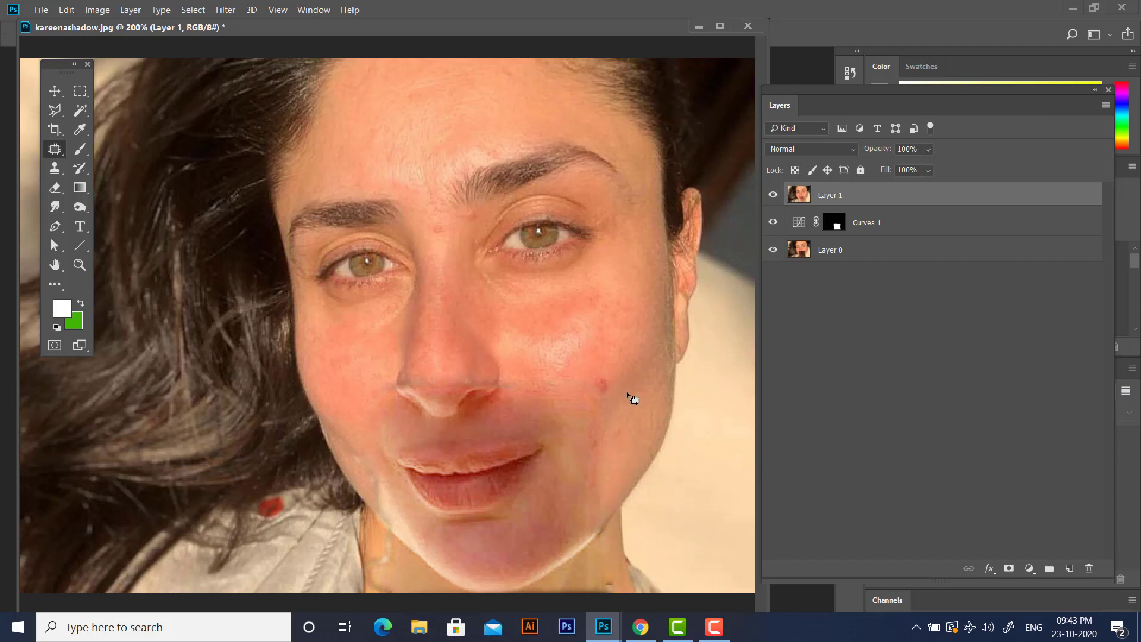
Step: Patch the remaining edge marks on the left of the neck, left jaw, nose tip and right cheek with nearby skin
{"action": "mouse_move", "coordinate": [393, 559]}
{"action": "left_mouse_down"}
{"action": "mouse_move", "coordinate": [377, 565]}
{"action": "mouse_move", "coordinate": [388, 539]}
{"action": "mouse_move", "coordinate": [401, 555]}
{"action": "mouse_move", "coordinate": [387, 567]}
{"action": "mouse_move", "coordinate": [376, 540]}
{"action": "left_mouse_up"}
{"action": "key", "text": "ctrl+d"}
{"action": "mouse_move", "coordinate": [377, 499]}
{"action": "left_mouse_down"}
{"action": "mouse_move", "coordinate": [379, 480]}
{"action": "mouse_move", "coordinate": [387, 520]}
{"action": "mouse_move", "coordinate": [383, 500]}
{"action": "left_mouse_up"}
{"action": "mouse_move", "coordinate": [384, 500]}
{"action": "left_mouse_down"}
{"action": "mouse_move", "coordinate": [358, 446]}
{"action": "mouse_move", "coordinate": [354, 458]}
{"action": "mouse_move", "coordinate": [369, 476]}
{"action": "mouse_move", "coordinate": [369, 416]}
{"action": "left_mouse_up"}
{"action": "key", "text": "ctrl+d"}
{"action": "key", "text": "ctrl+d"}
{"action": "mouse_move", "coordinate": [448, 378]}
{"action": "left_mouse_down"}
{"action": "mouse_move", "coordinate": [474, 380]}
{"action": "mouse_move", "coordinate": [443, 389]}
{"action": "mouse_move", "coordinate": [451, 350]}
{"action": "left_mouse_up"}
{"action": "key", "text": "ctrl+d"}
{"action": "mouse_move", "coordinate": [591, 466]}
{"action": "left_mouse_down"}
{"action": "mouse_move", "coordinate": [603, 504]}
{"action": "mouse_move", "coordinate": [590, 504]}
{"action": "mouse_move", "coordinate": [589, 483]}
{"action": "mouse_move", "coordinate": [625, 450]}
{"action": "left_mouse_up"}
{"action": "key", "text": "ctrl+d"}
Step: Duplicate Layer 1
{"action": "left_click_drag", "start_coordinate": [374, 26], "coordinate": [393, 60]}
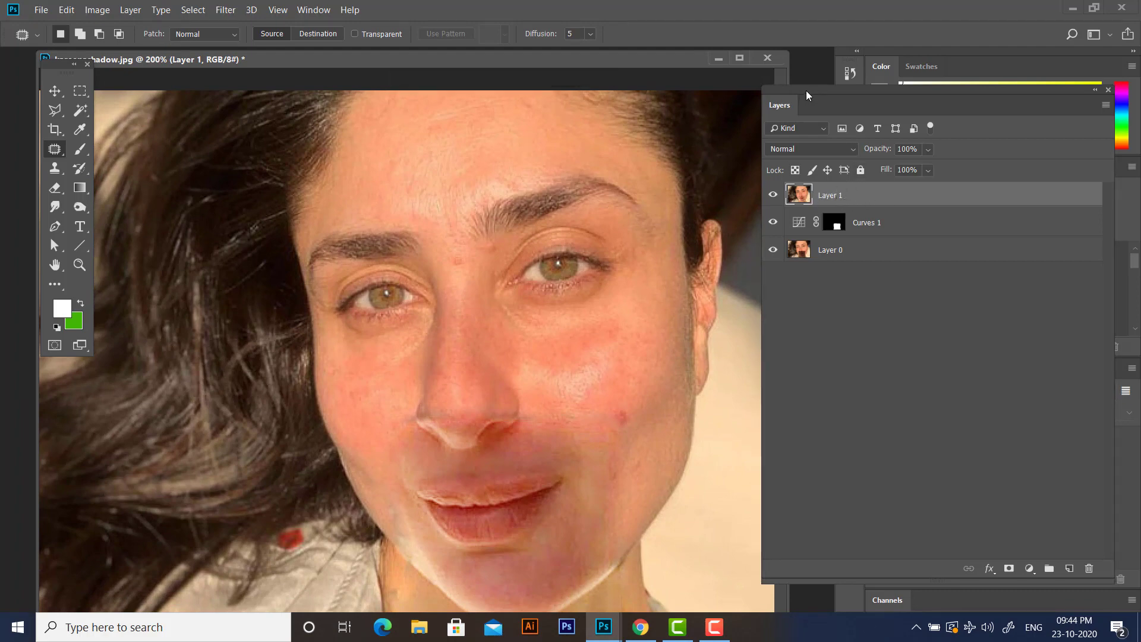
{"action": "left_click_drag", "start_coordinate": [805, 90], "coordinate": [761, 110]}
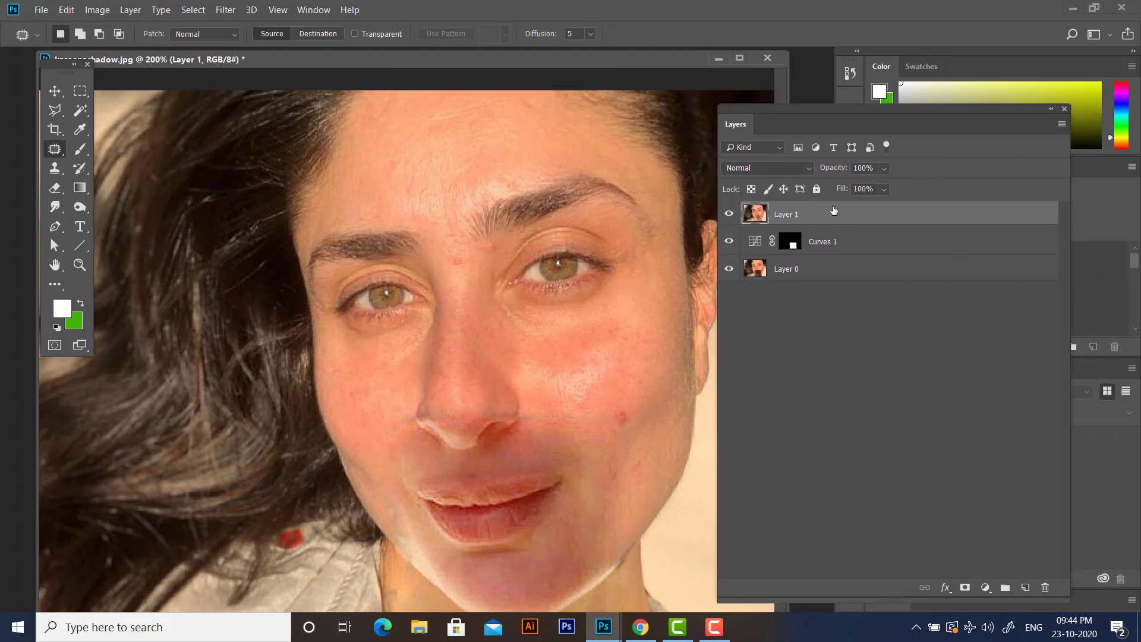
{"action": "key", "text": "ctrl+j"}
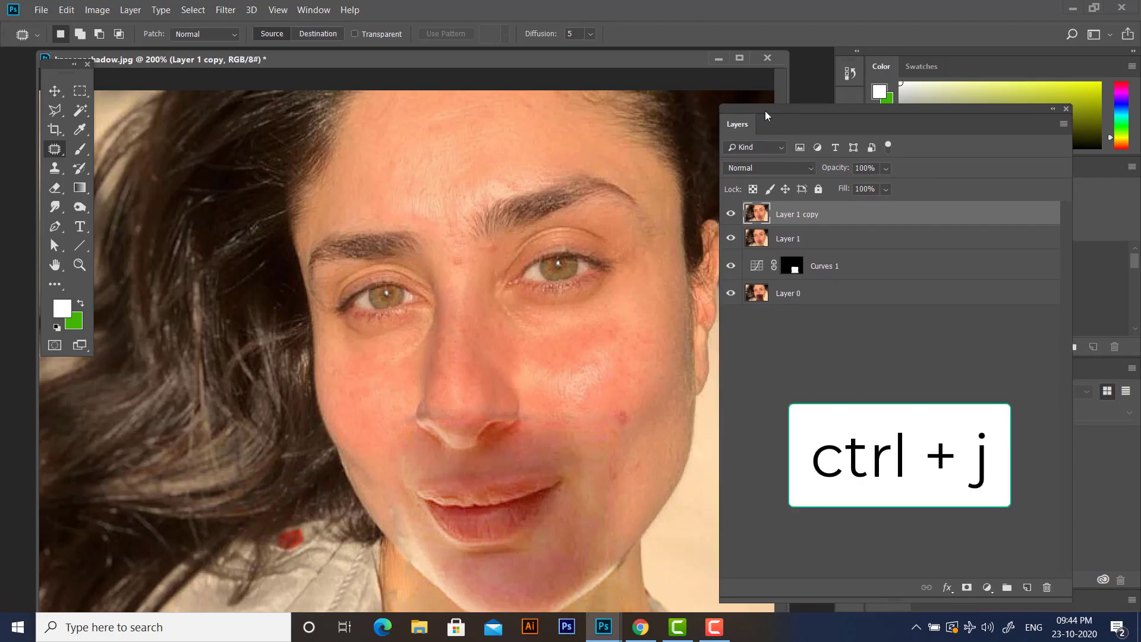
{"action": "left_click_drag", "start_coordinate": [765, 110], "coordinate": [804, 119]}
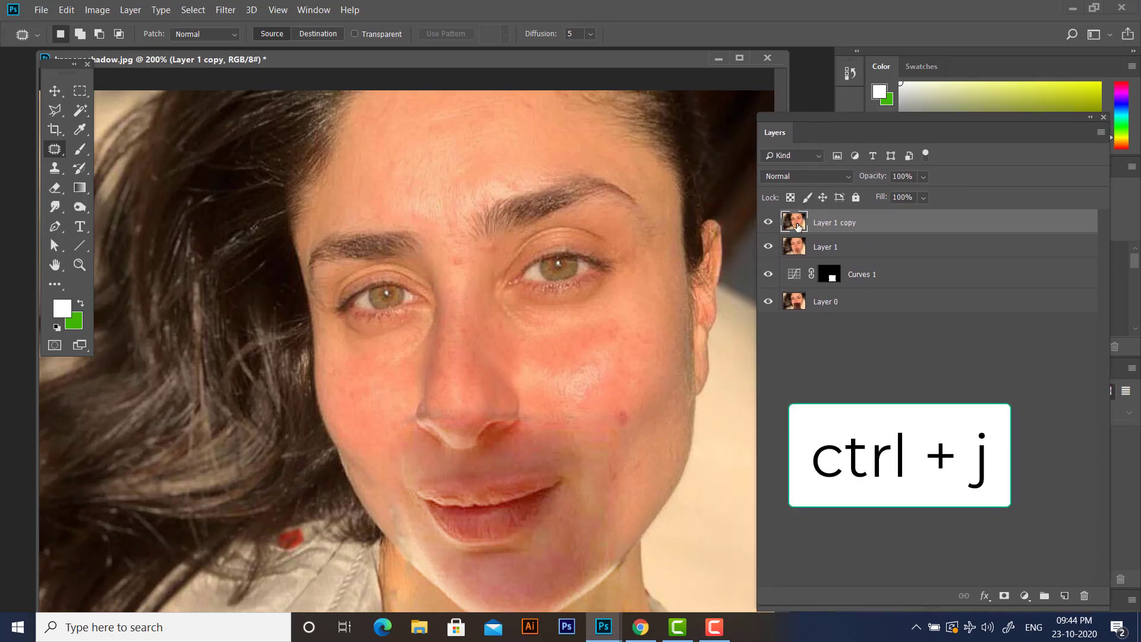
Step: Apply a Surface Blur with radius 15 pixels and threshold 15 levels to Layer 1 copy
{"action": "left_click", "coordinate": [226, 10]}
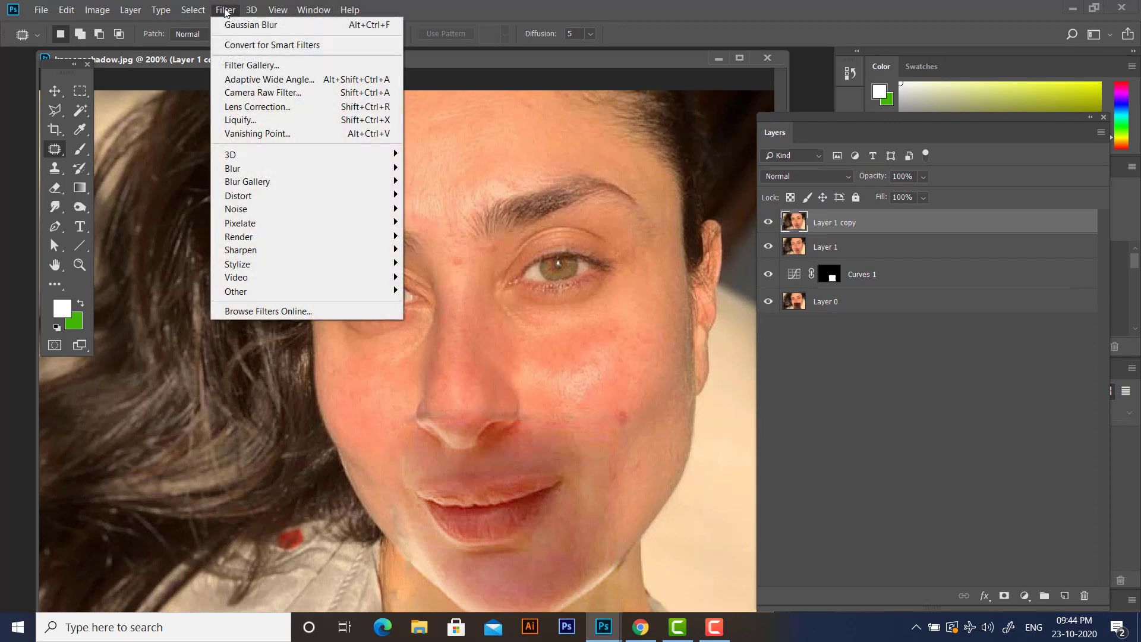
{"action": "mouse_move", "coordinate": [259, 169]}
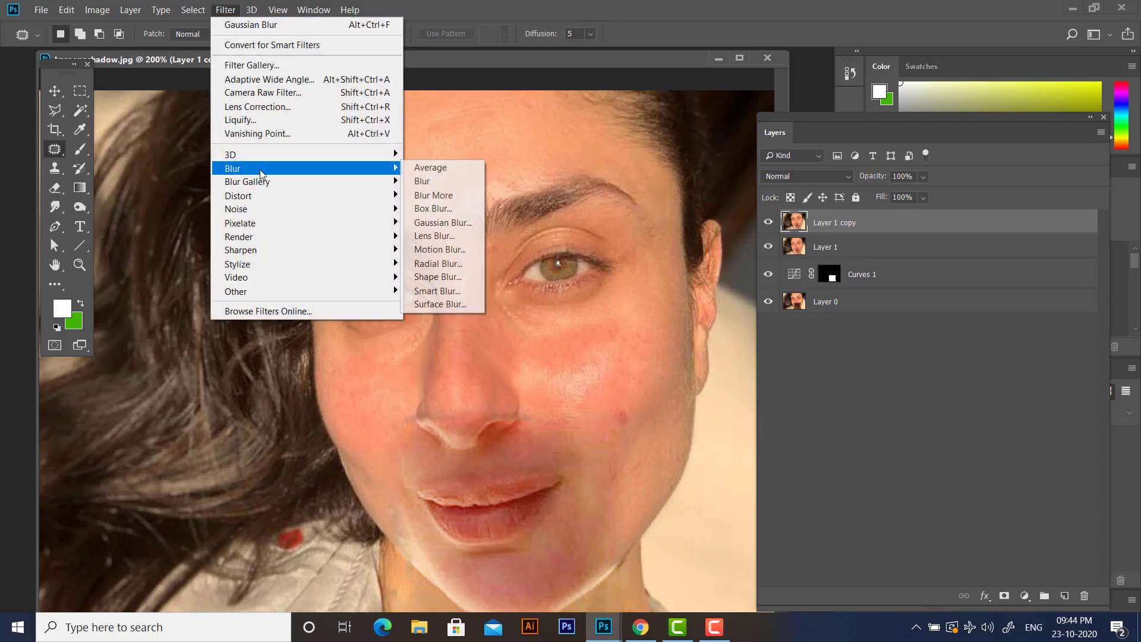
{"action": "left_click", "coordinate": [446, 306]}
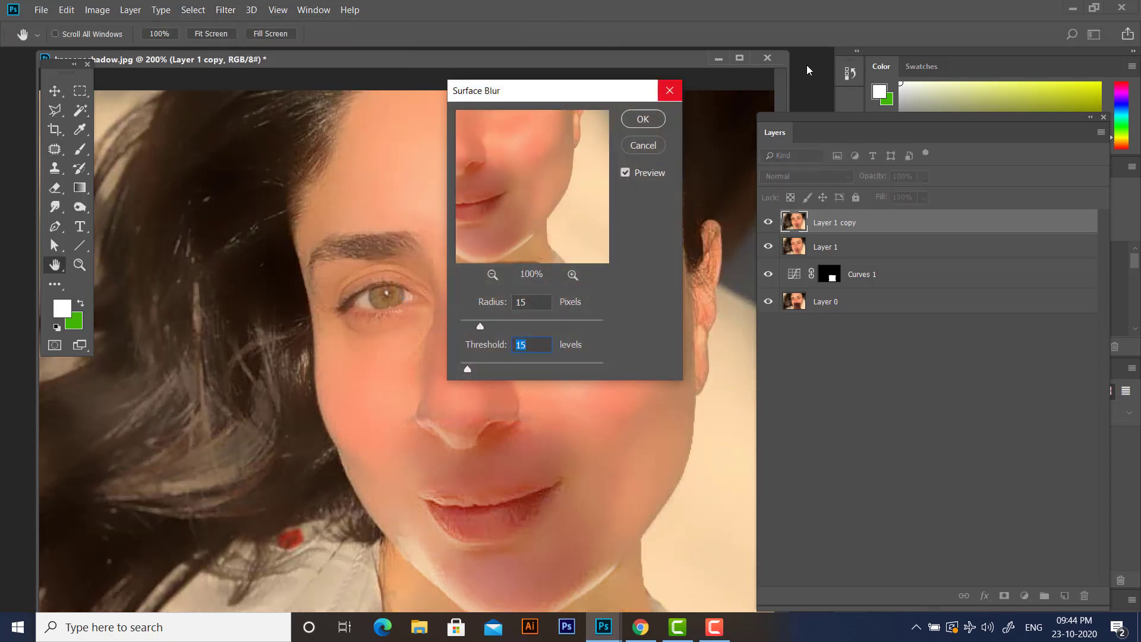
{"action": "left_click_drag", "start_coordinate": [562, 93], "coordinate": [753, 100]}
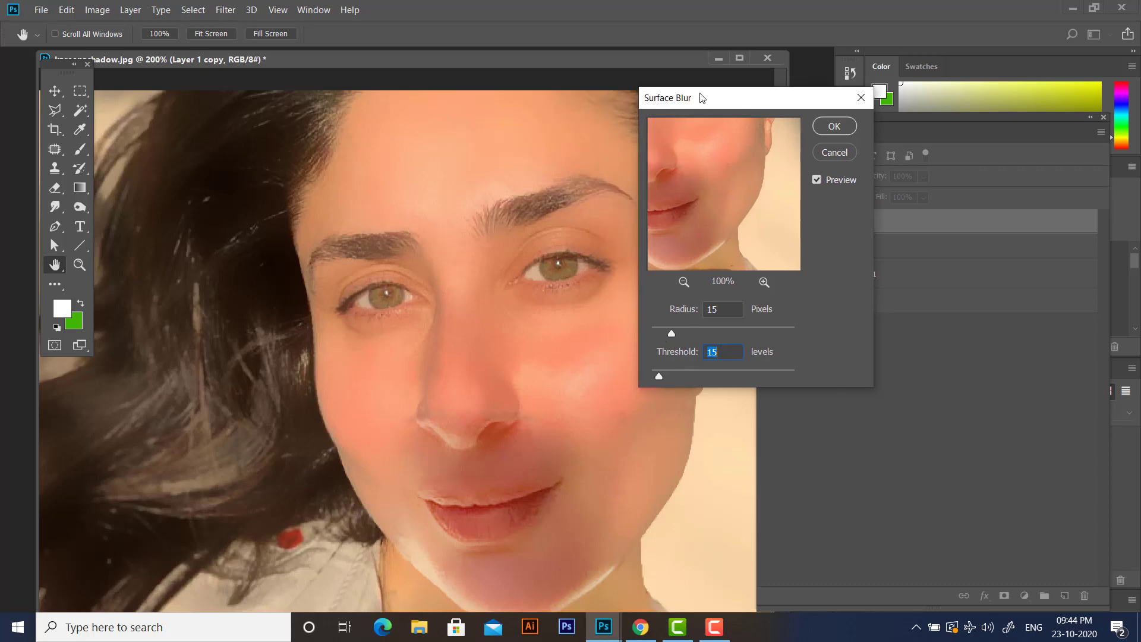
{"action": "left_click_drag", "start_coordinate": [701, 97], "coordinate": [737, 99]}
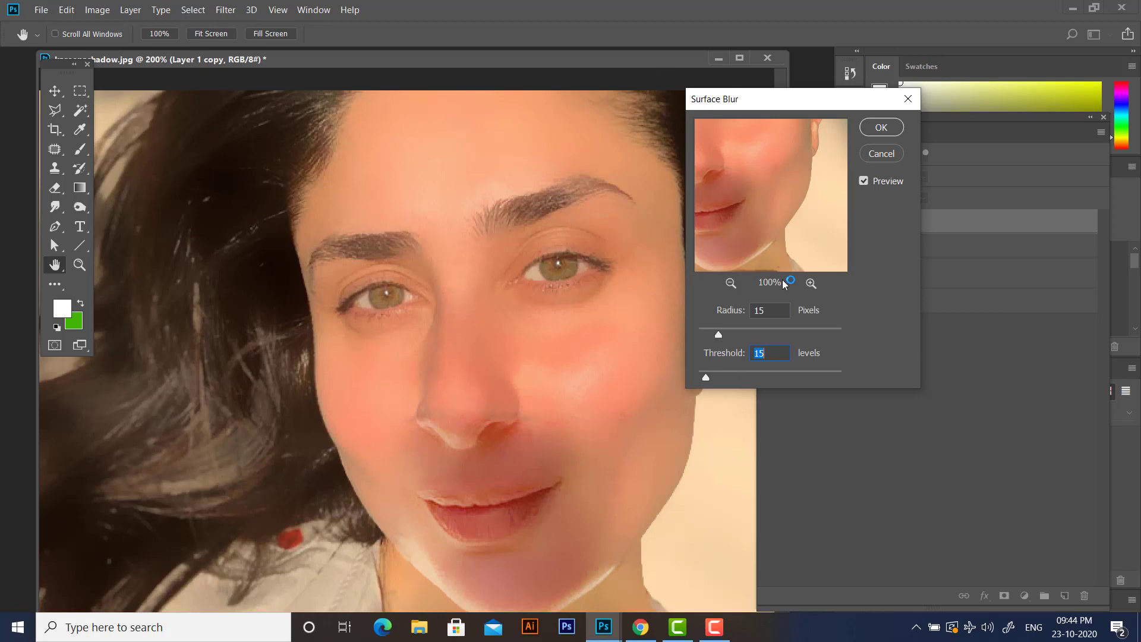
{"action": "left_click_drag", "start_coordinate": [749, 106], "coordinate": [618, 113]}
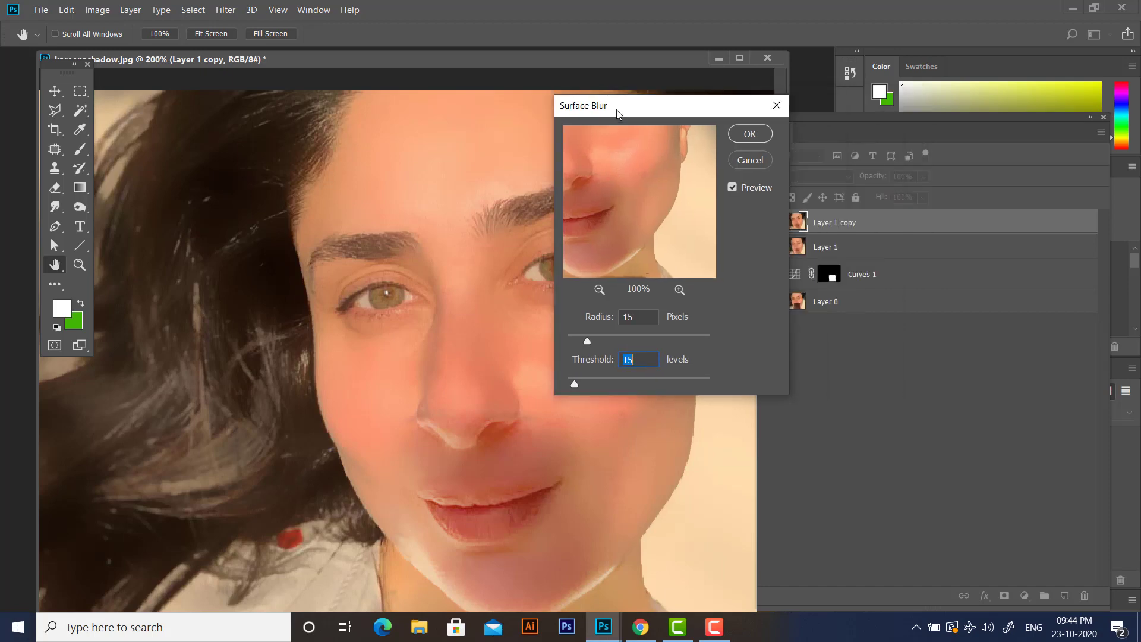
{"action": "left_click", "coordinate": [750, 136]}
Step: Add a black layer mask to Layer 1 copy that hides the blurred skin
{"action": "left_click_drag", "start_coordinate": [780, 115], "coordinate": [739, 85]}
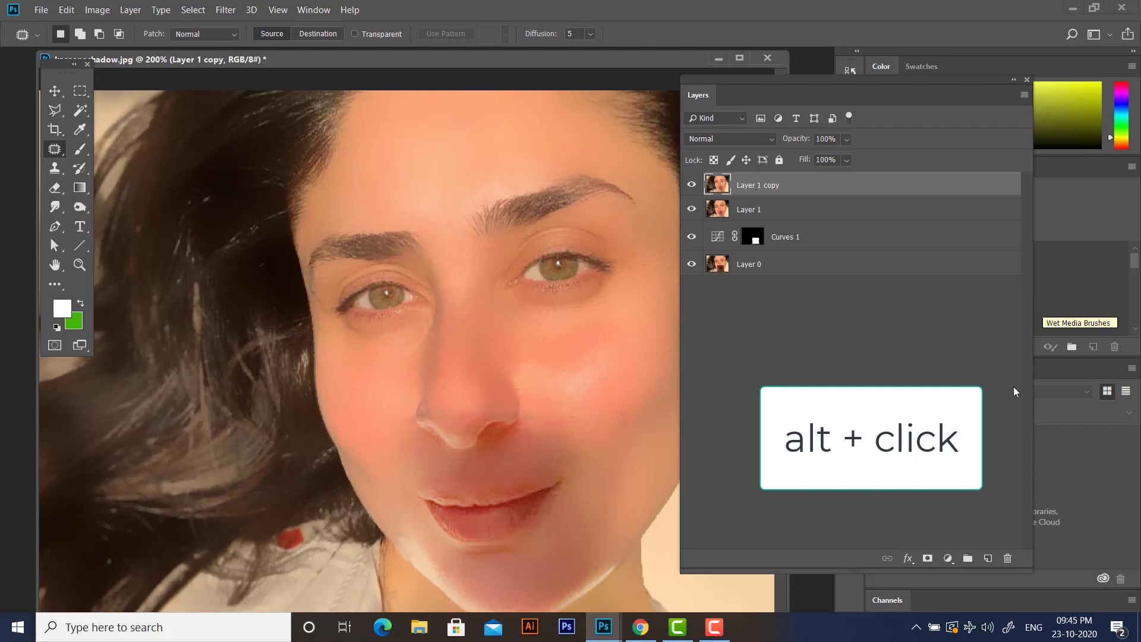
{"action": "left_click", "coordinate": [926, 558], "text": "alt"}
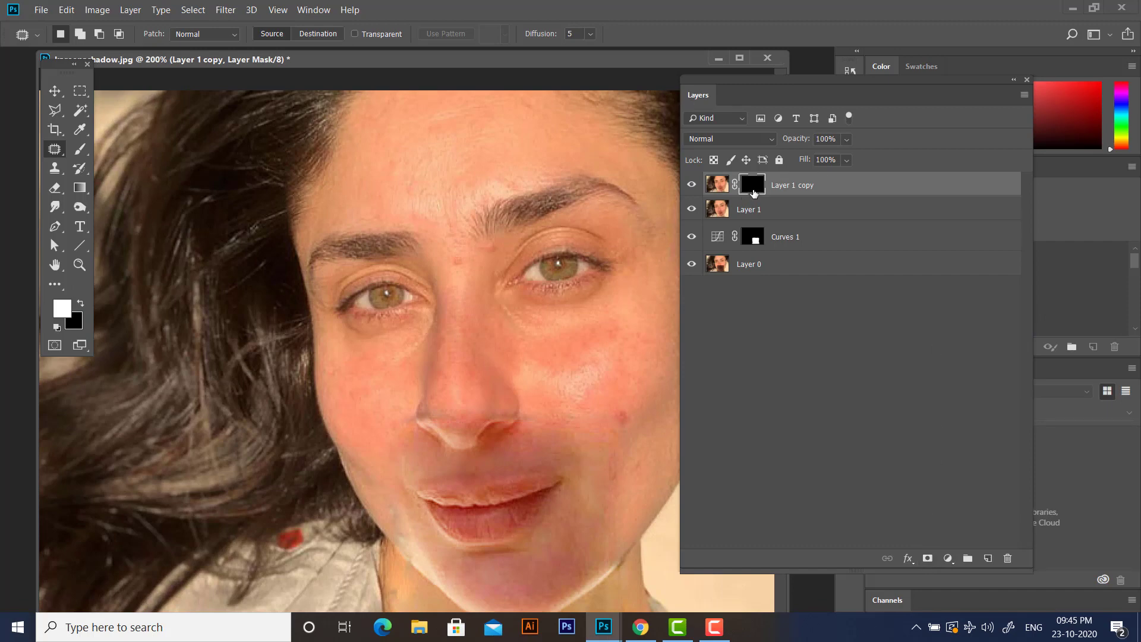
{"action": "left_click_drag", "start_coordinate": [725, 89], "coordinate": [754, 93]}
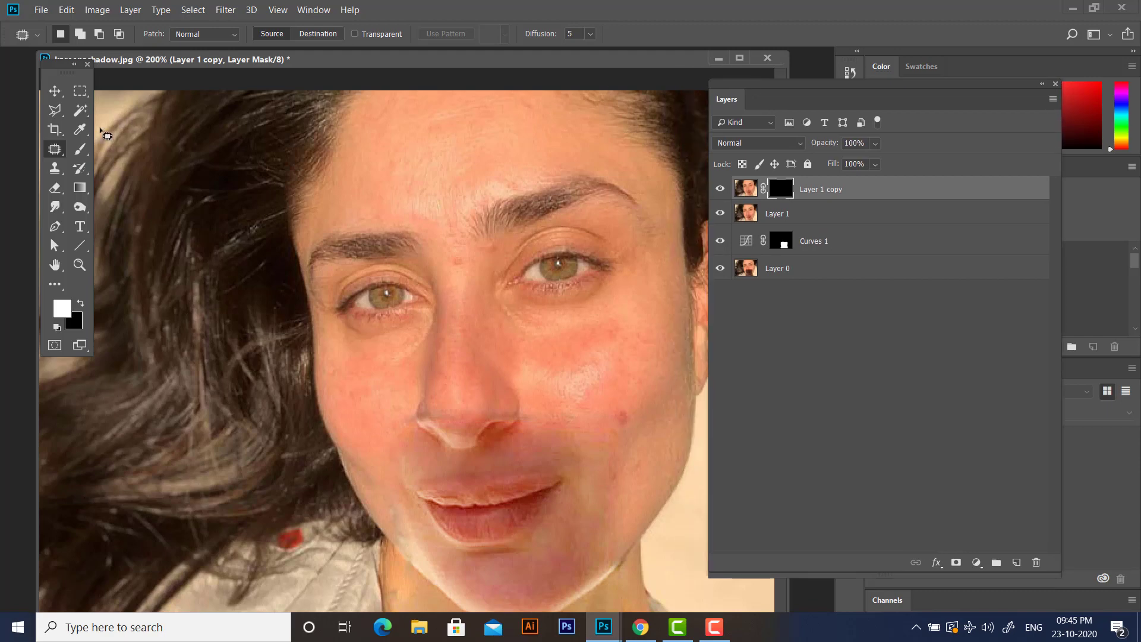
Step: Set up a soft 20 px Brush with 71% flow for painting on the Layer 1 copy mask
{"action": "left_click", "coordinate": [82, 150]}
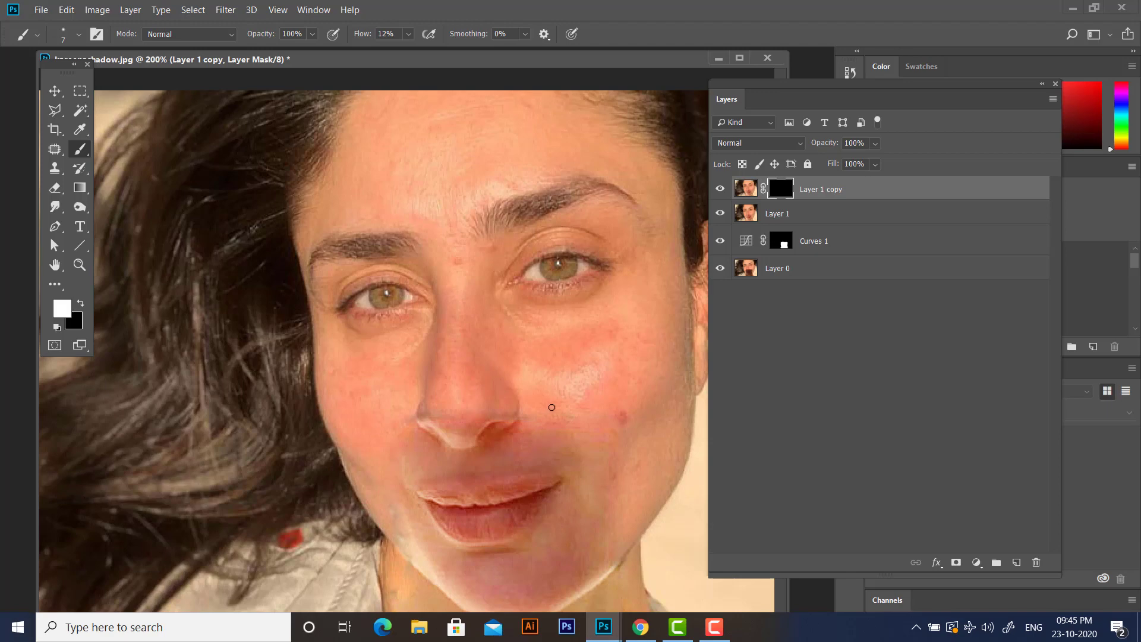
{"action": "key", "text": "bracketright"}
{"action": "left_click_drag", "start_coordinate": [570, 402], "coordinate": [565, 417]}
{"action": "key", "text": "bracketleft"}
{"action": "key", "text": "bracketleft"}
{"action": "key", "text": "bracketleft"}
{"action": "key", "text": "bracketright"}
{"action": "key", "text": "bracketleft"}
{"action": "right_click", "coordinate": [79, 153]}
{"action": "left_click", "coordinate": [119, 153]}
{"action": "left_click", "coordinate": [408, 34]}
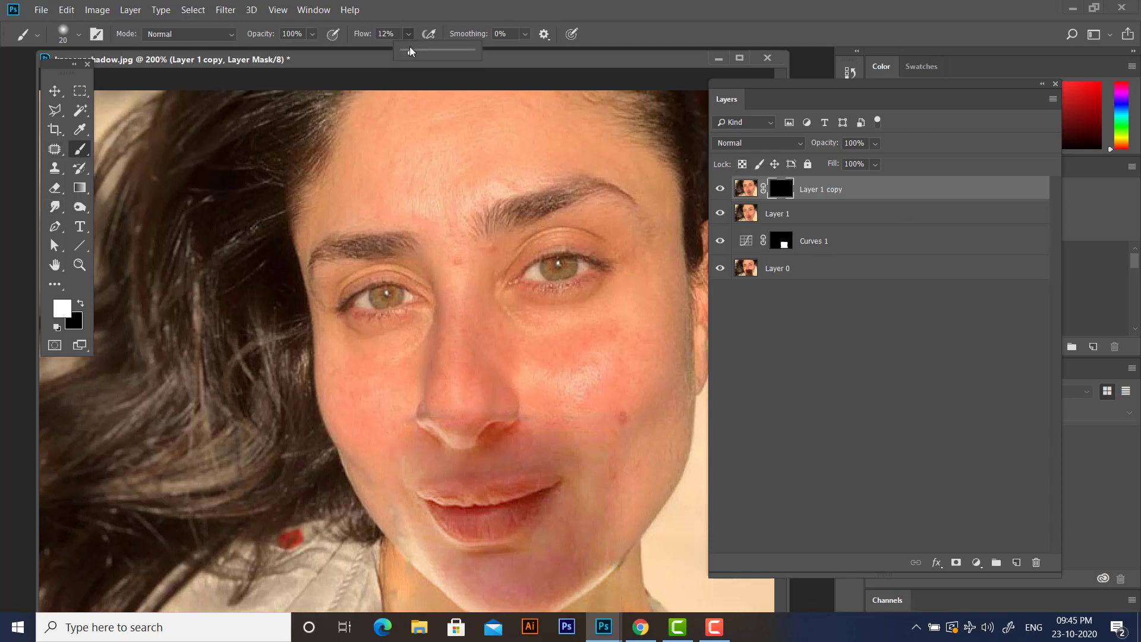
{"action": "left_click_drag", "start_coordinate": [409, 50], "coordinate": [452, 55]}
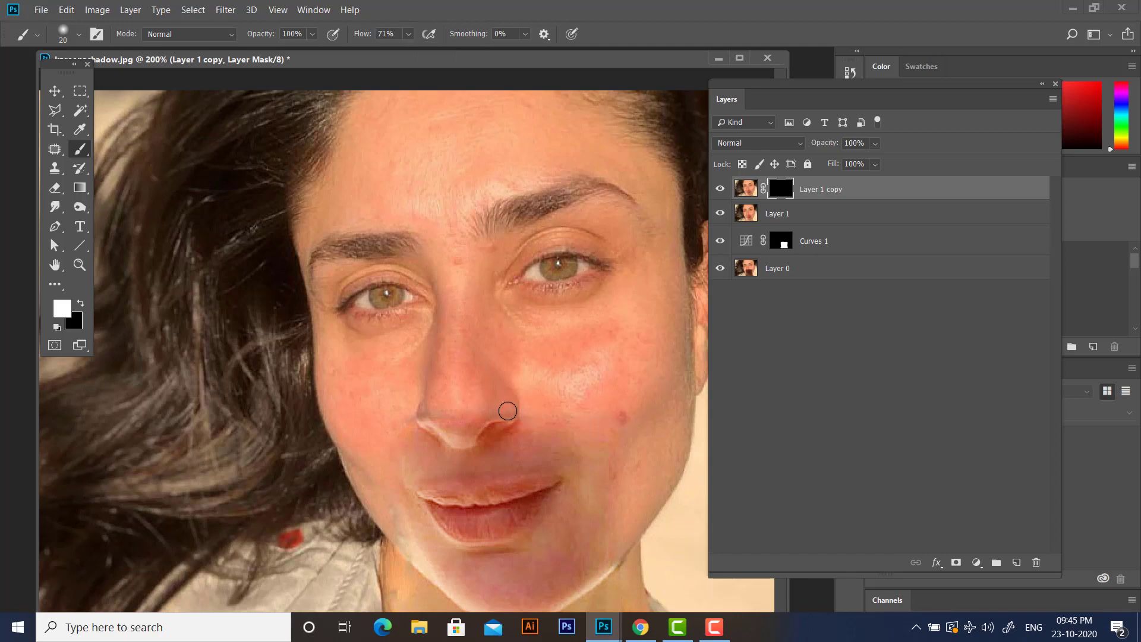
Step: Paint white on the Layer 1 copy mask along the former shadow edges by the nose, cheek and jaw to reveal the blurred skin
{"action": "mouse_move", "coordinate": [487, 414]}
{"action": "left_mouse_down"}
{"action": "mouse_move", "coordinate": [428, 409]}
{"action": "mouse_move", "coordinate": [438, 411]}
{"action": "left_mouse_up"}
{"action": "left_click_drag", "start_coordinate": [546, 416], "coordinate": [596, 474]}
{"action": "mouse_move", "coordinate": [403, 529]}
{"action": "left_mouse_down"}
{"action": "mouse_move", "coordinate": [353, 463]}
{"action": "mouse_move", "coordinate": [377, 478]}
{"action": "mouse_move", "coordinate": [413, 464]}
{"action": "left_mouse_up"}
{"action": "left_click", "coordinate": [45, 89]}
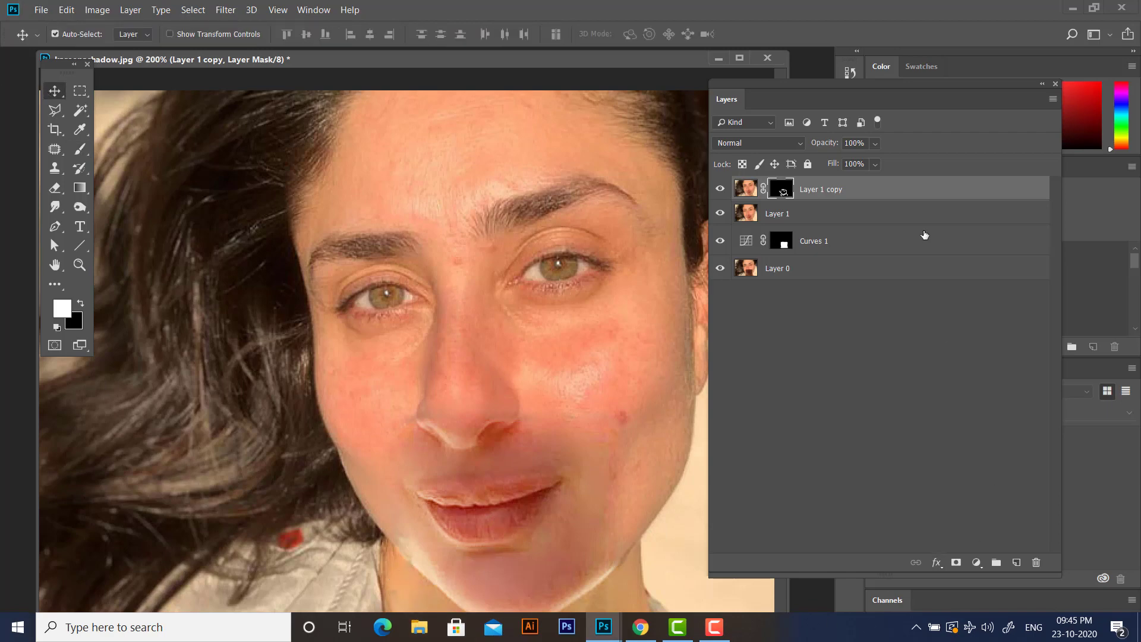
Step: Move the Layers panel clear of the face and reposition the image window to check the retouched skin
{"action": "left_click_drag", "start_coordinate": [383, 60], "coordinate": [390, 59]}
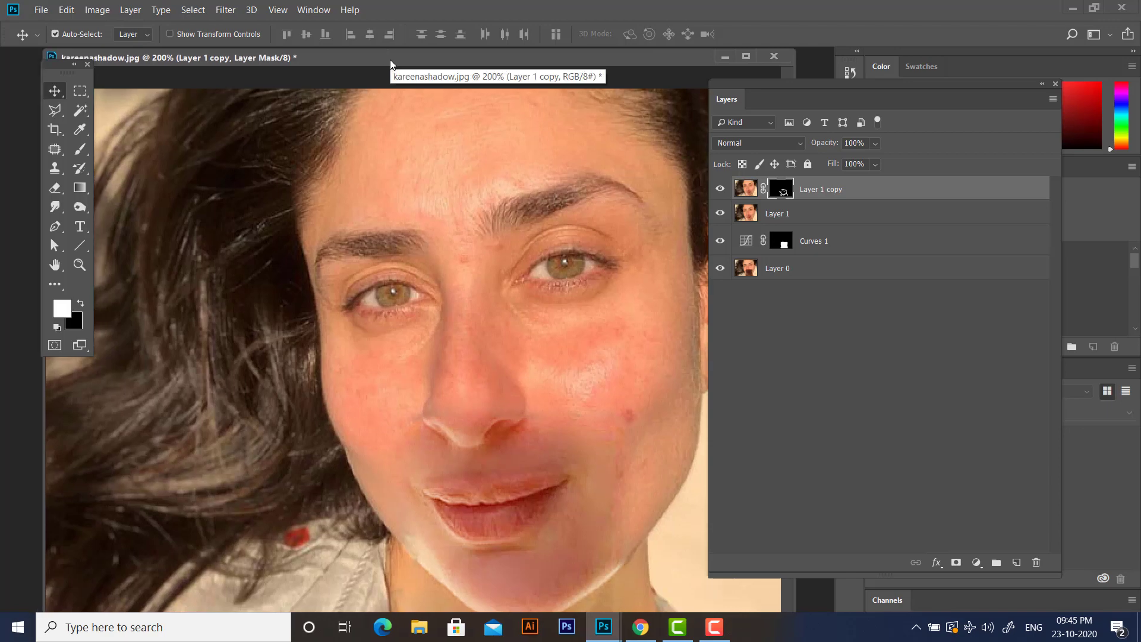
{"action": "key", "text": "ctrl+minus"}
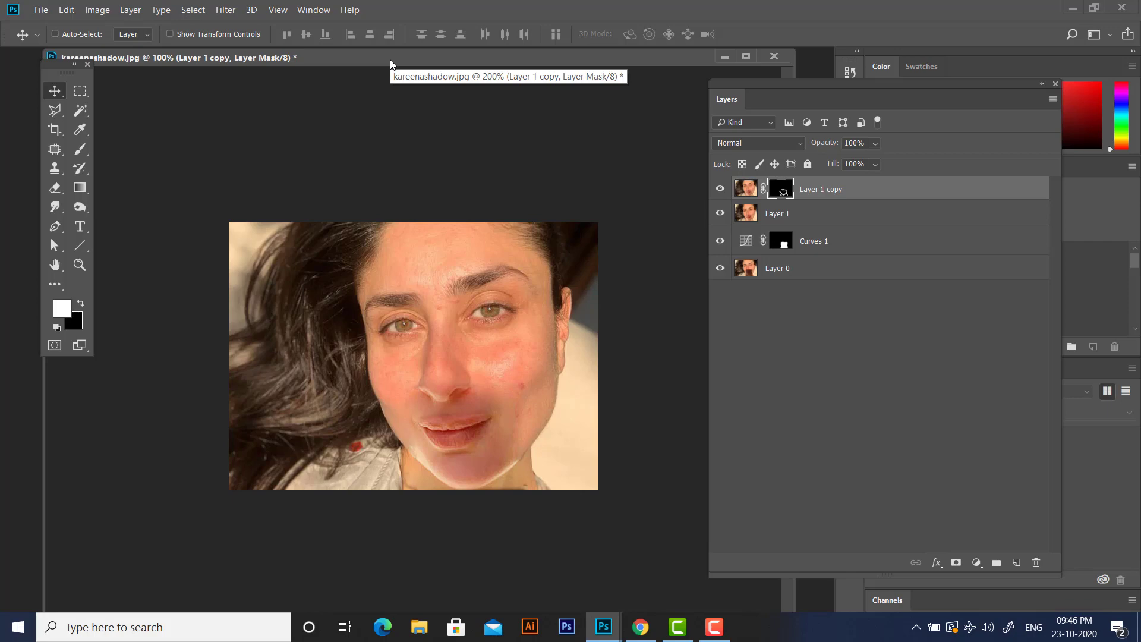
{"action": "key", "text": "ctrl+plus"}
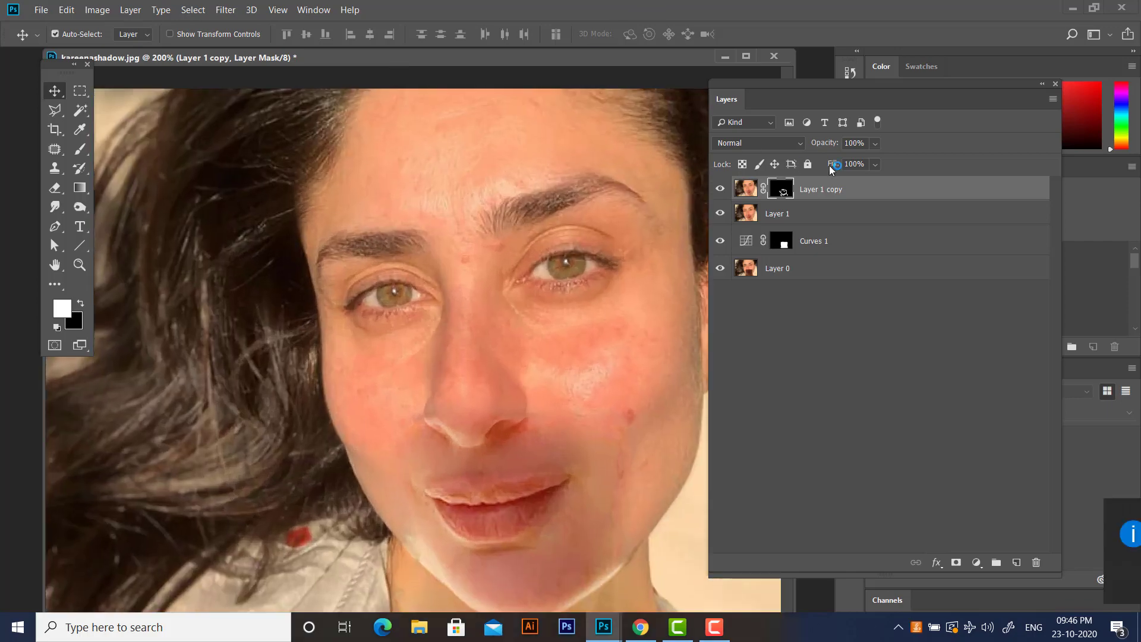
{"action": "double_click", "coordinate": [838, 82]}
{"action": "left_click", "coordinate": [750, 108]}
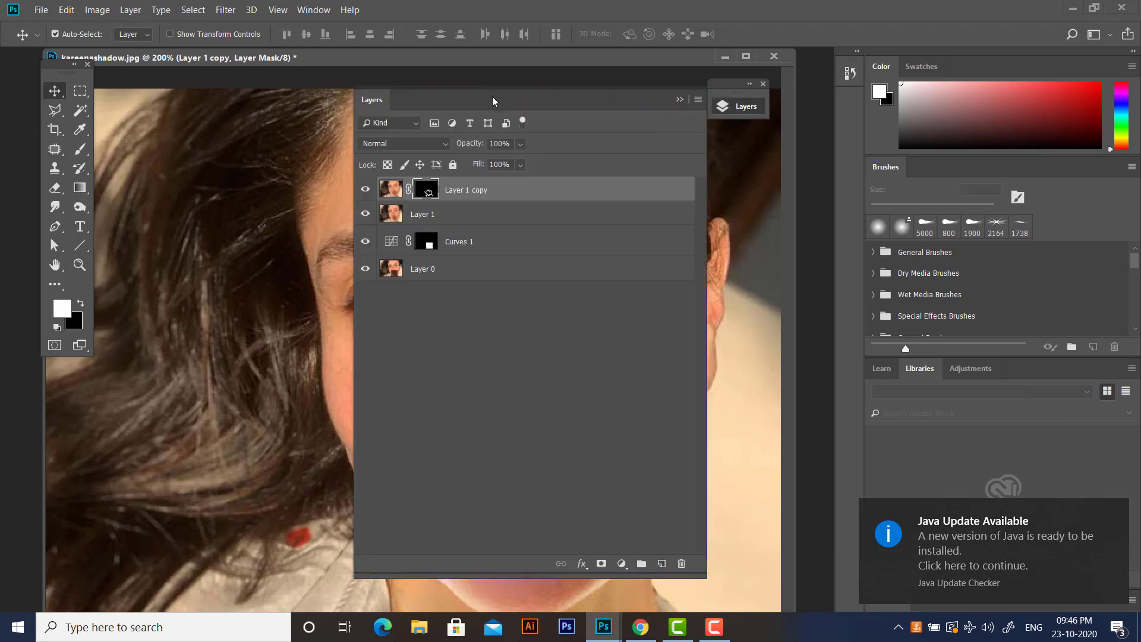
{"action": "left_click_drag", "start_coordinate": [453, 98], "coordinate": [854, 99]}
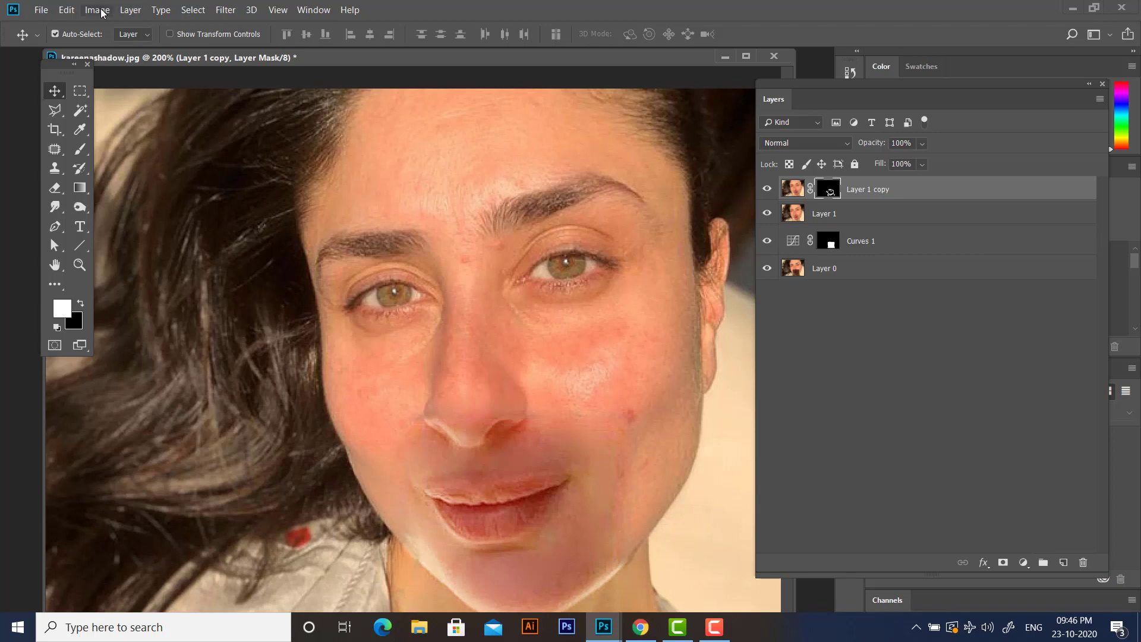
{"action": "left_click", "coordinate": [413, 70]}
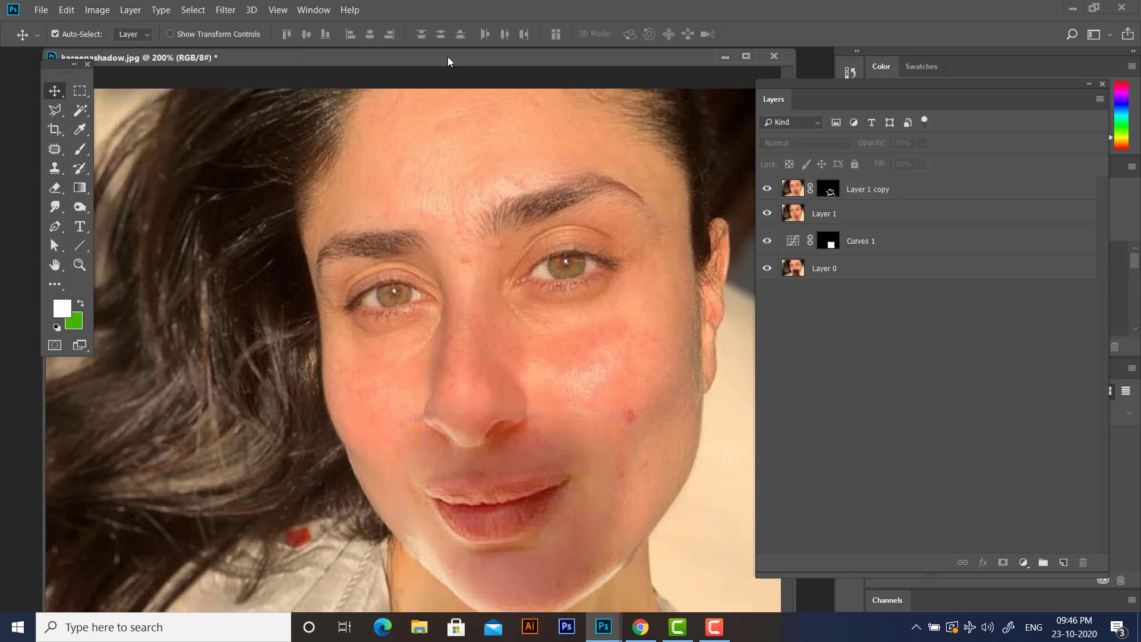
{"action": "left_click_drag", "start_coordinate": [814, 82], "coordinate": [832, 86]}
{"action": "left_click_drag", "start_coordinate": [529, 60], "coordinate": [550, 73]}
Step: Apply a Curves adjustment to Layer 1 copy with a midtone point at input 123, output 125
{"action": "left_click", "coordinate": [97, 9]}
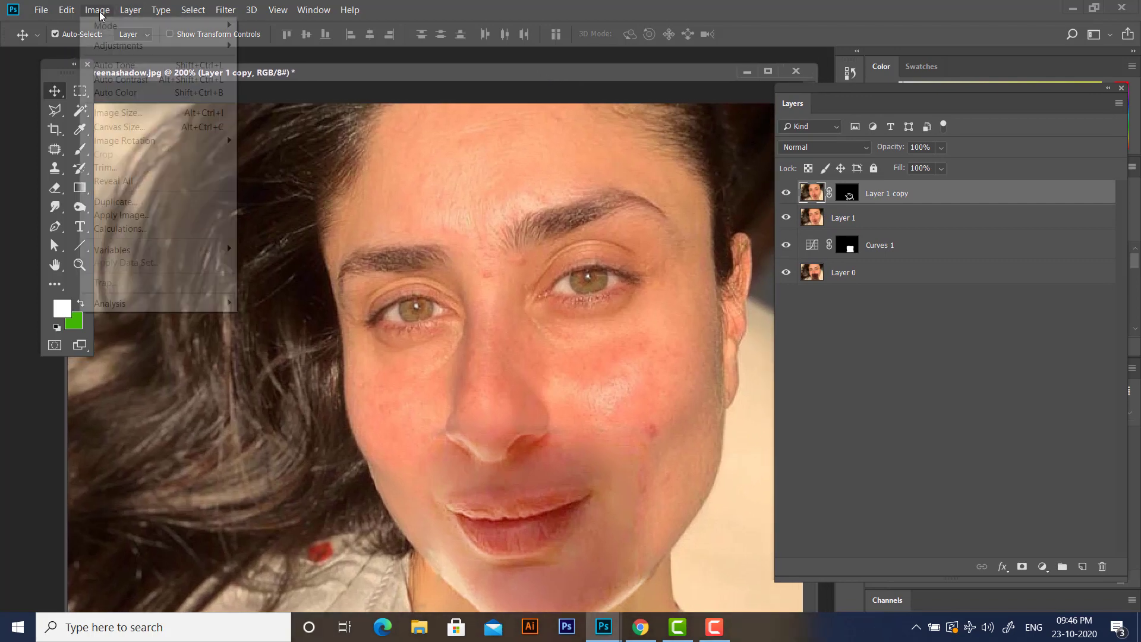
{"action": "mouse_move", "coordinate": [118, 46]}
{"action": "left_click", "coordinate": [290, 76]}
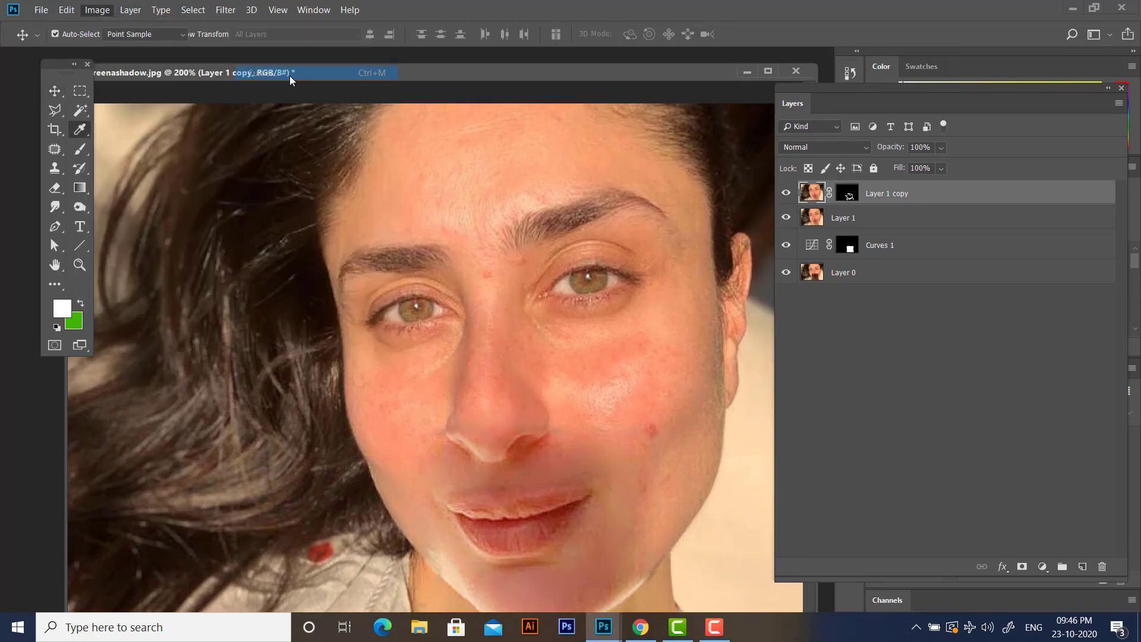
{"action": "left_click_drag", "start_coordinate": [815, 232], "coordinate": [813, 233]}
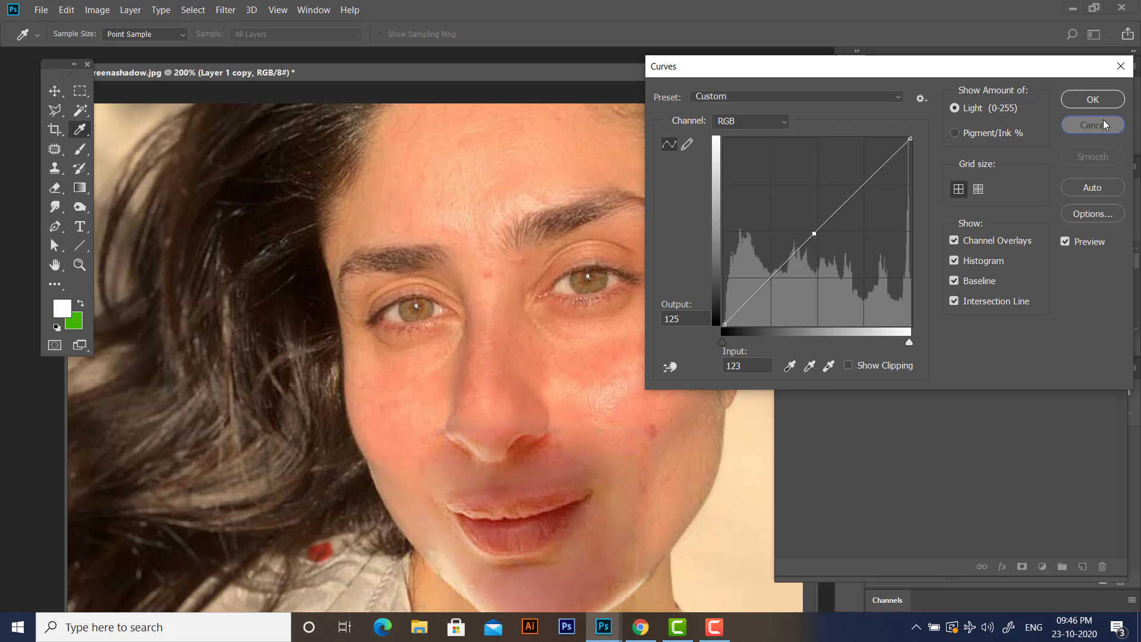
{"action": "left_click", "coordinate": [1098, 101]}
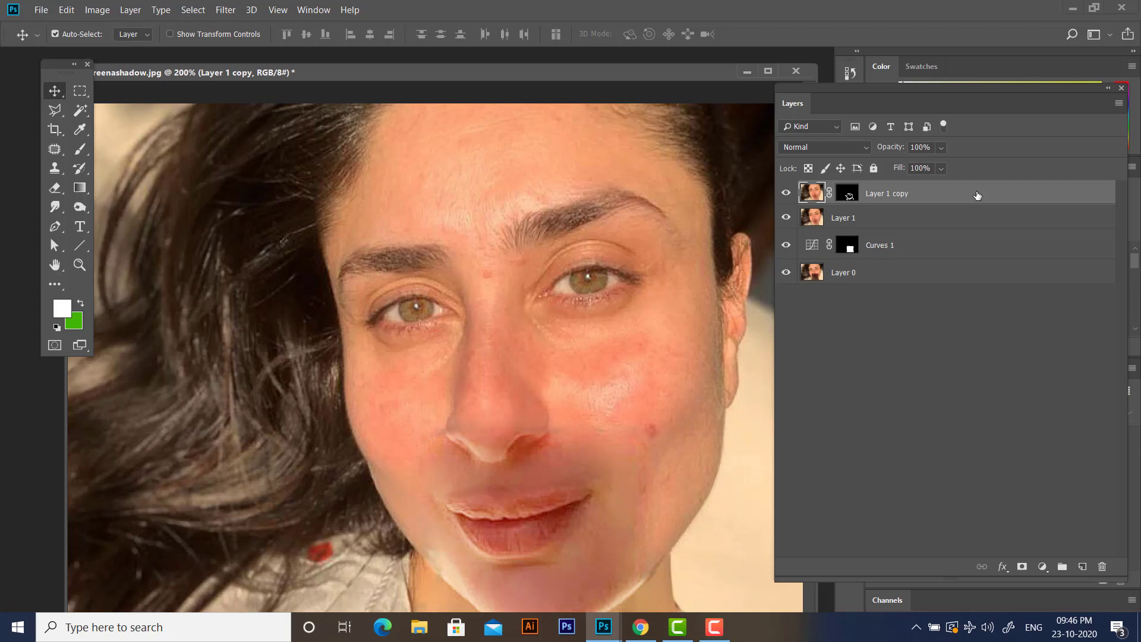
Step: Stamp all visible layers into a new merged layer on top of the stack
{"action": "key", "text": "ctrl"}
{"action": "key", "text": "ctrl+alt+shift+e"}
{"action": "left_click", "coordinate": [96, 10]}
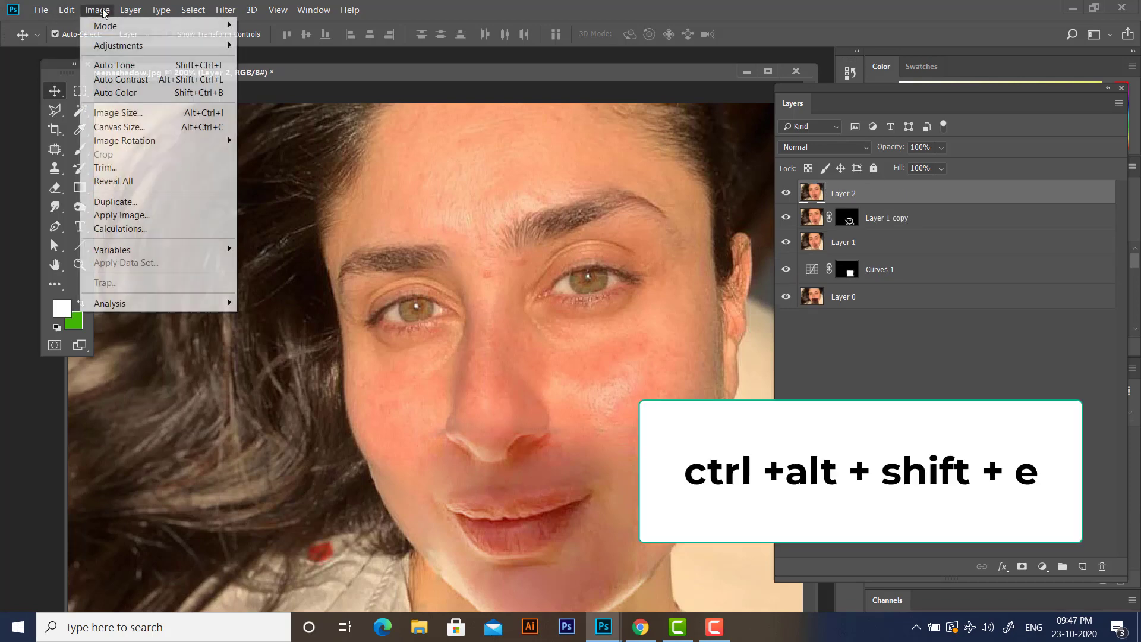
{"action": "mouse_move", "coordinate": [124, 47]}
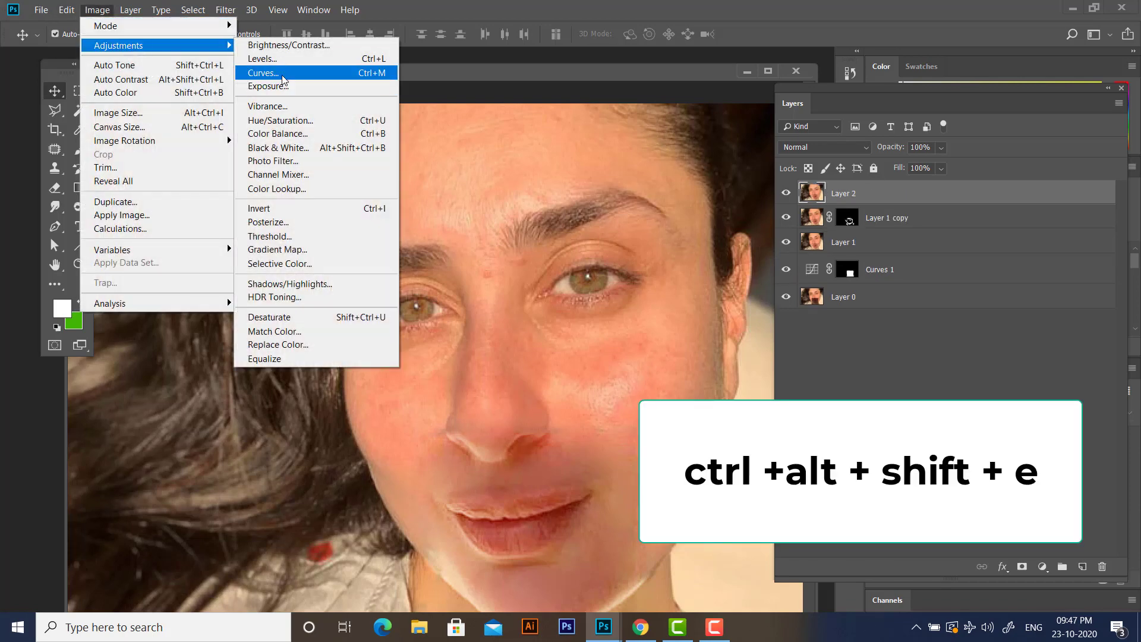
{"action": "left_click", "coordinate": [282, 77]}
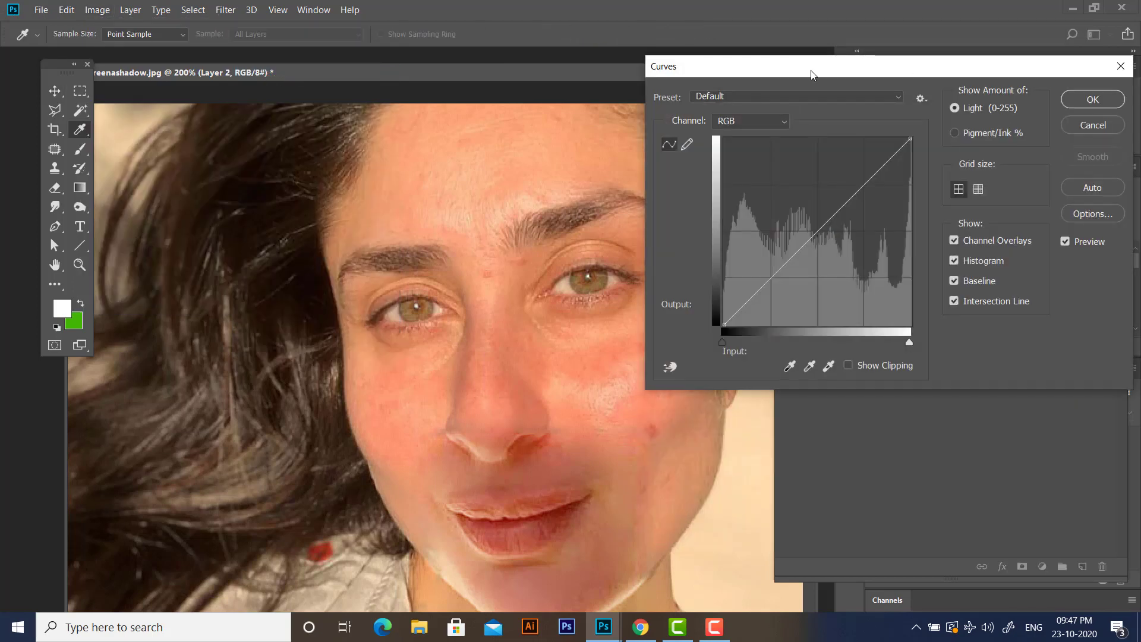
{"action": "left_click_drag", "start_coordinate": [802, 75], "coordinate": [791, 78]}
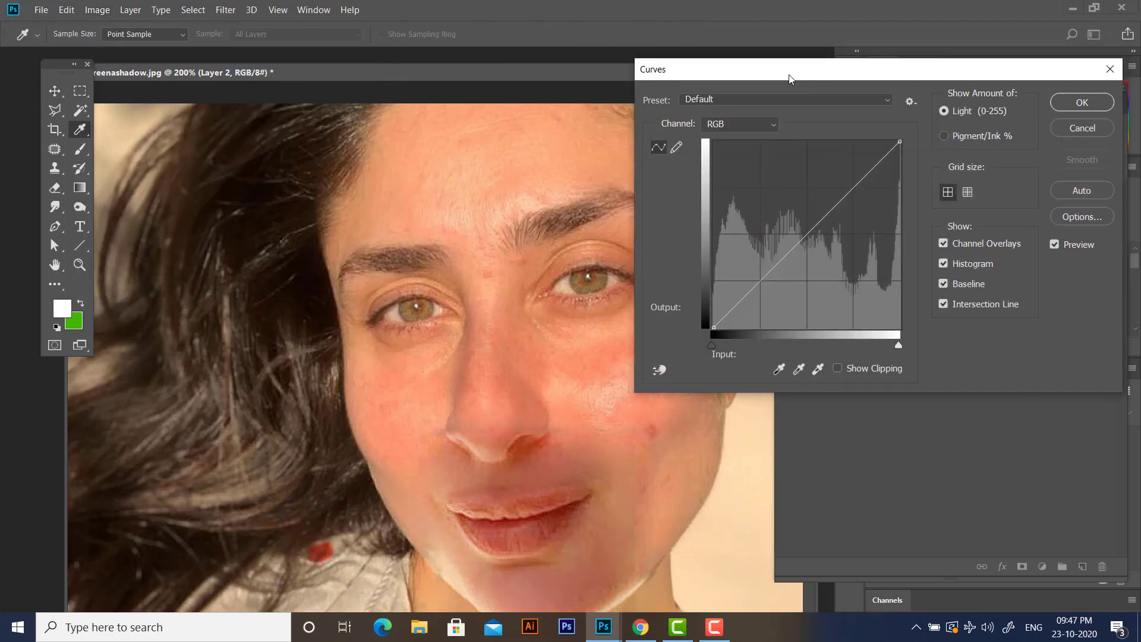
{"action": "left_click", "coordinate": [1079, 130]}
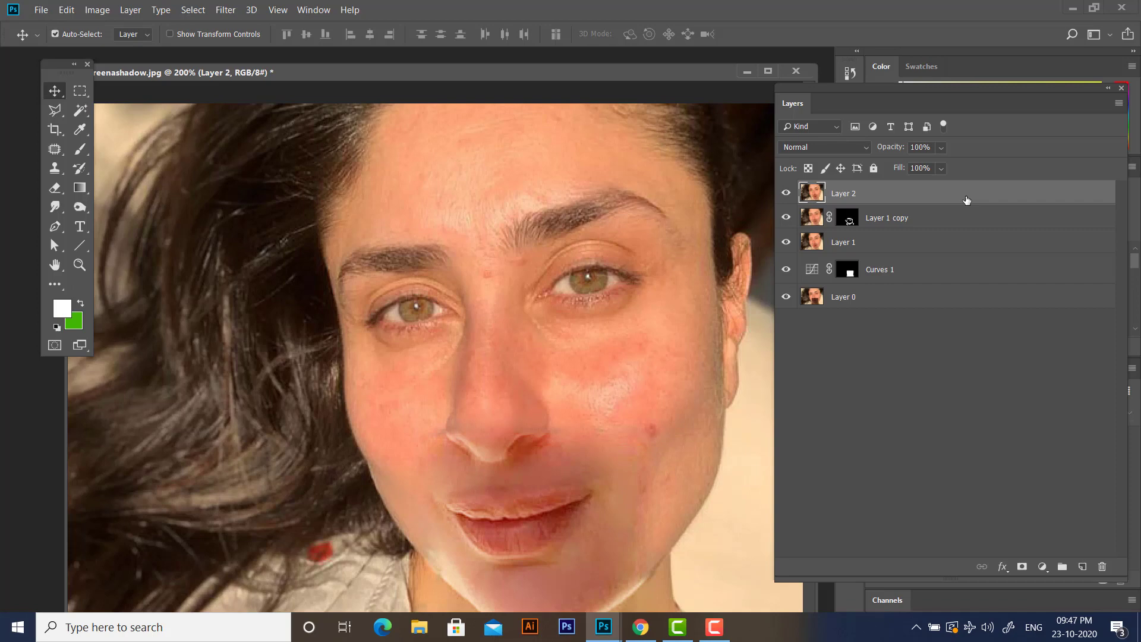
Step: Brighten Layer 2 slightly with a Curves adjustment, using a midtone point at input 114, output 121
{"action": "left_click_drag", "start_coordinate": [377, 73], "coordinate": [386, 74]}
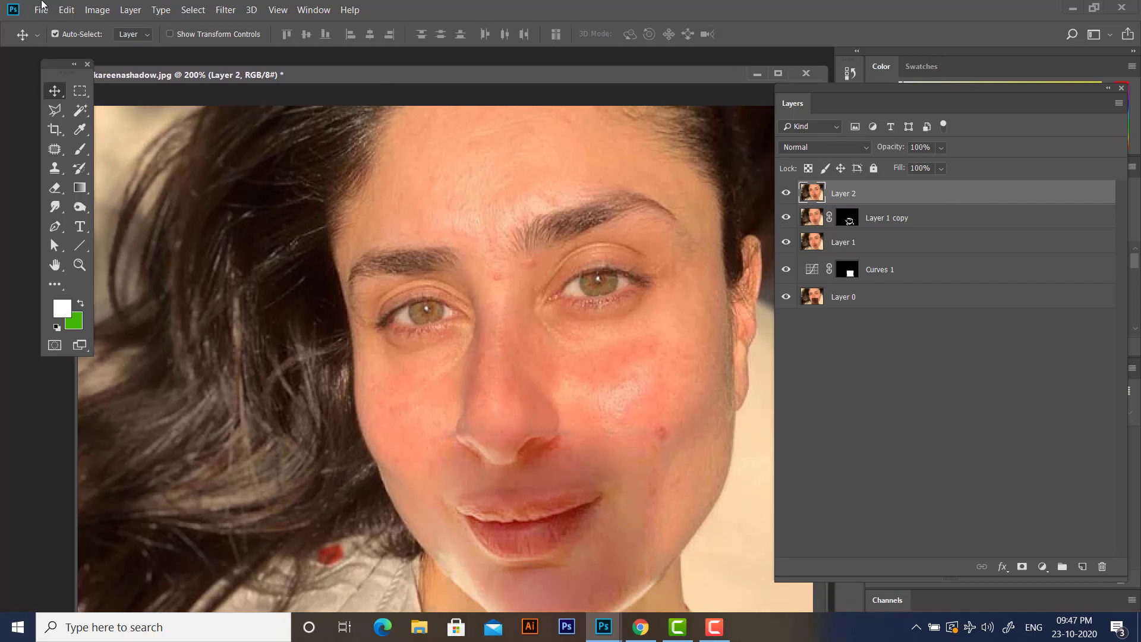
{"action": "left_click", "coordinate": [97, 10]}
{"action": "mouse_move", "coordinate": [159, 48]}
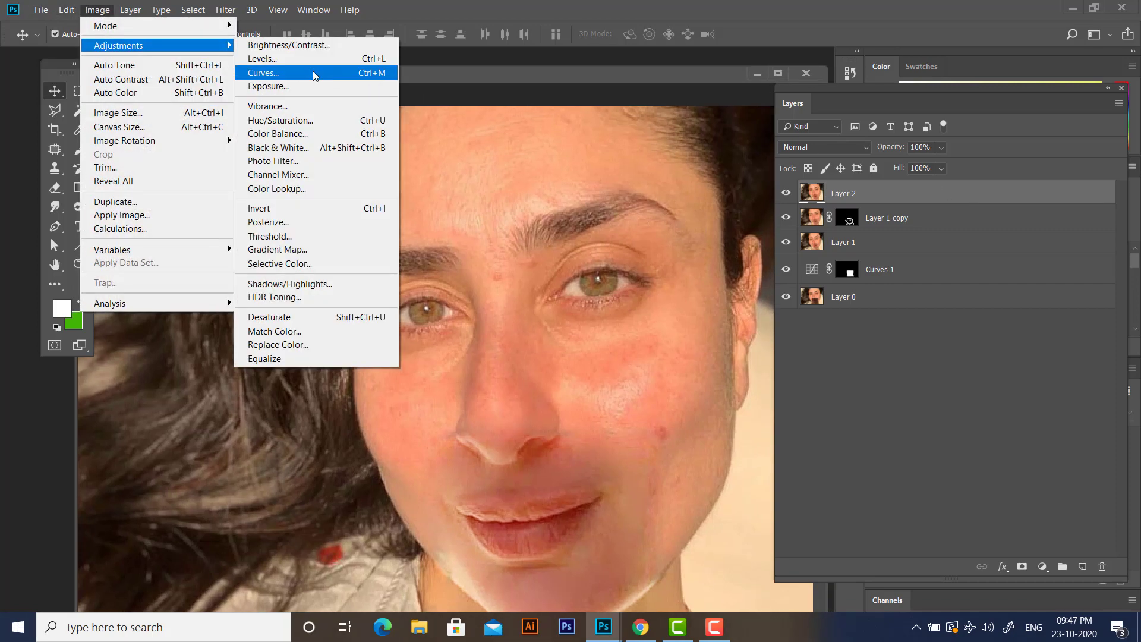
{"action": "left_click", "coordinate": [313, 73]}
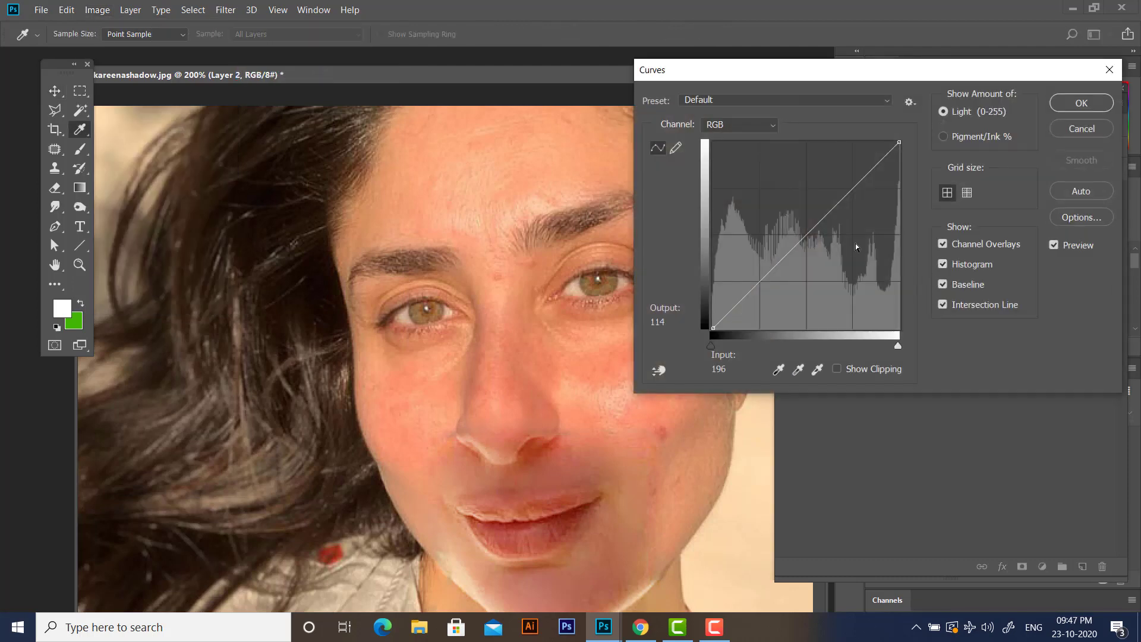
{"action": "left_click_drag", "start_coordinate": [797, 243], "coordinate": [796, 240]}
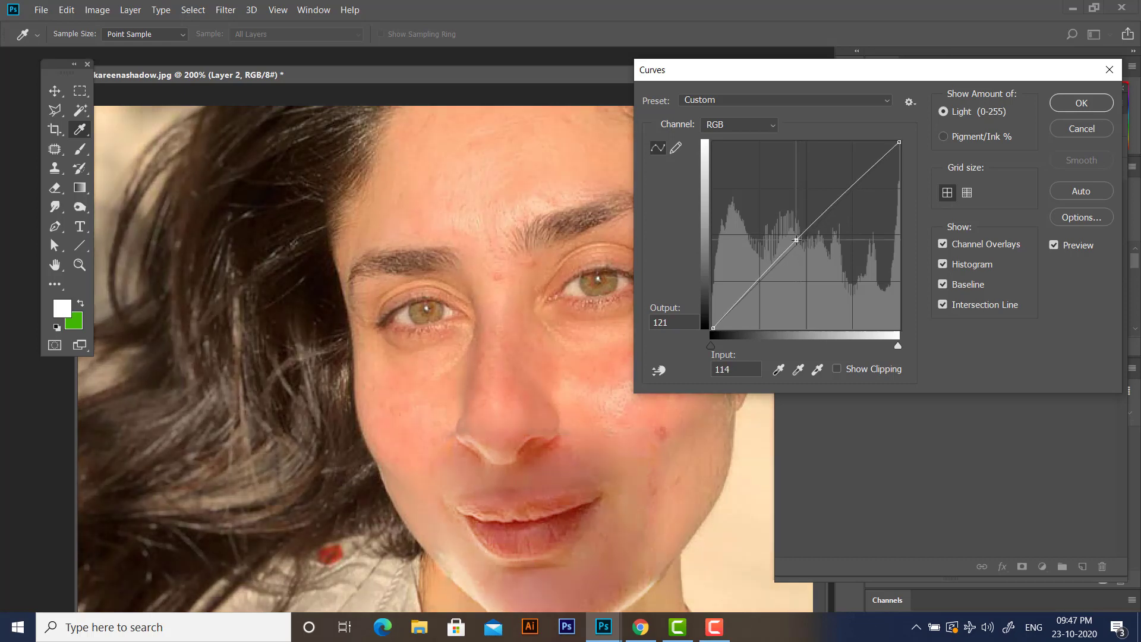
{"action": "left_click", "coordinate": [1085, 104]}
{"action": "left_click_drag", "start_coordinate": [815, 84], "coordinate": [819, 85]}
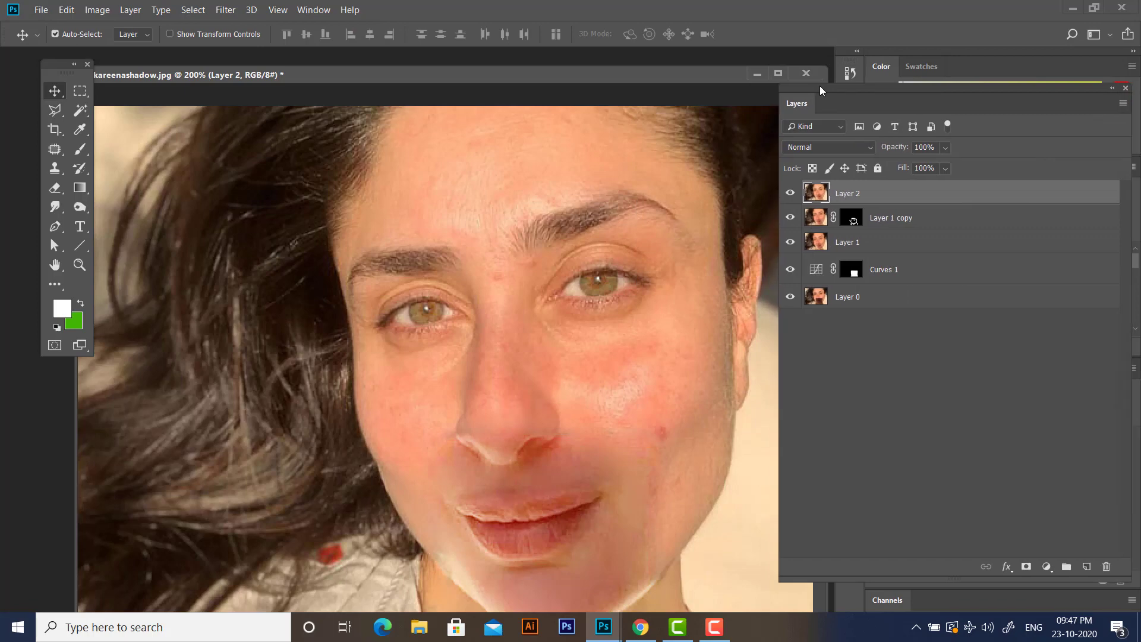
{"action": "left_click_drag", "start_coordinate": [616, 77], "coordinate": [614, 70]}
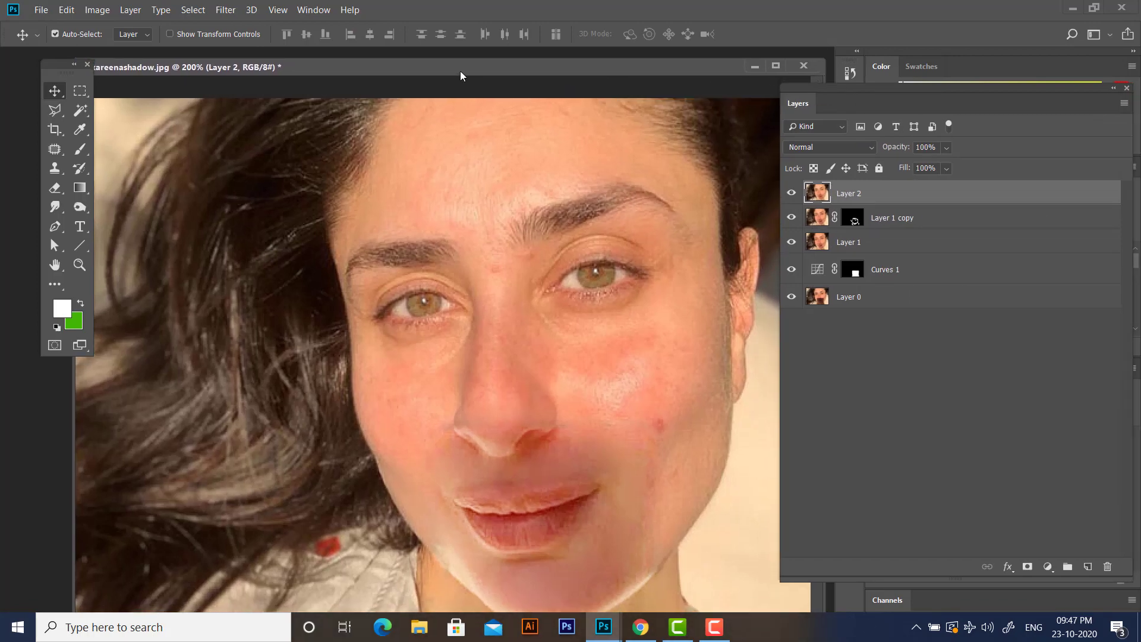
{"action": "left_click_drag", "start_coordinate": [460, 70], "coordinate": [448, 63]}
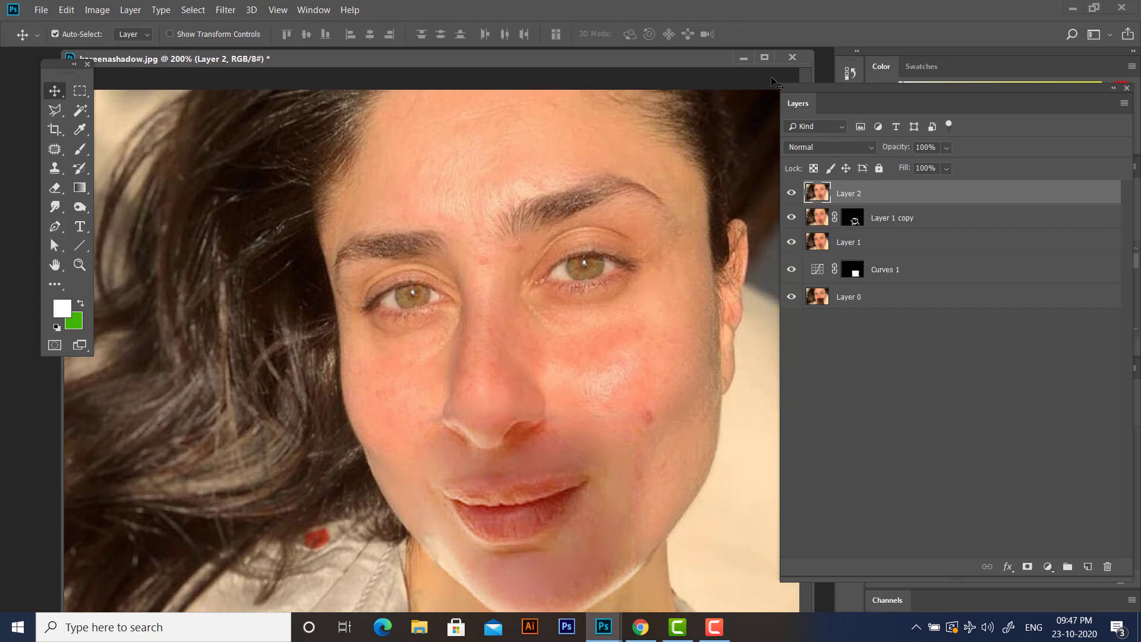
{"action": "left_click_drag", "start_coordinate": [616, 64], "coordinate": [622, 59]}
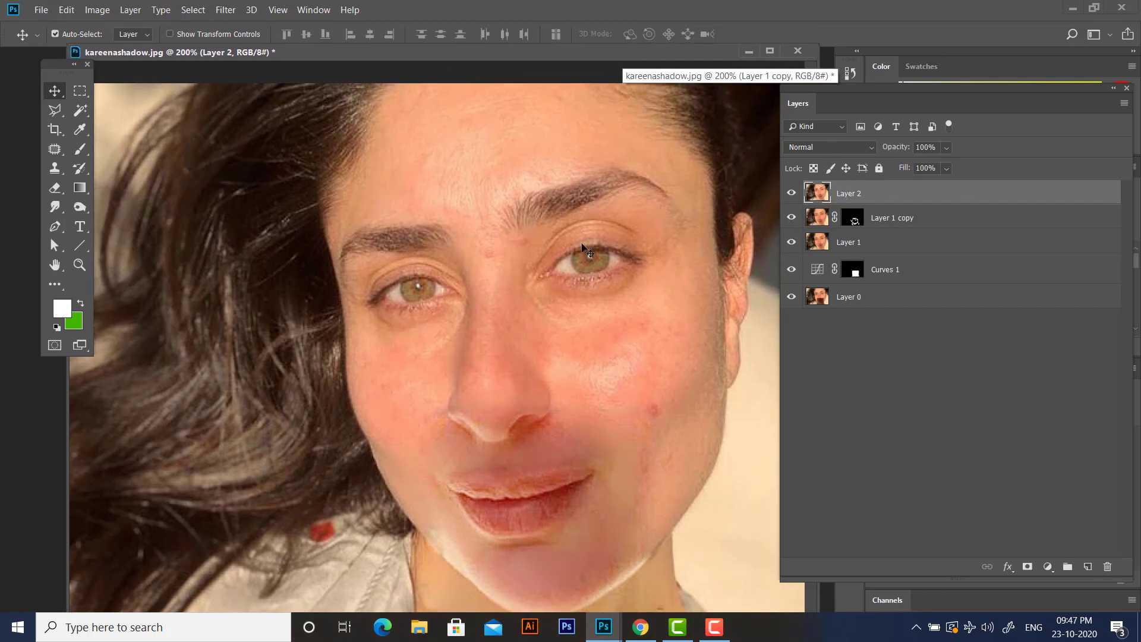
{"action": "left_click_drag", "start_coordinate": [405, 50], "coordinate": [402, 43]}
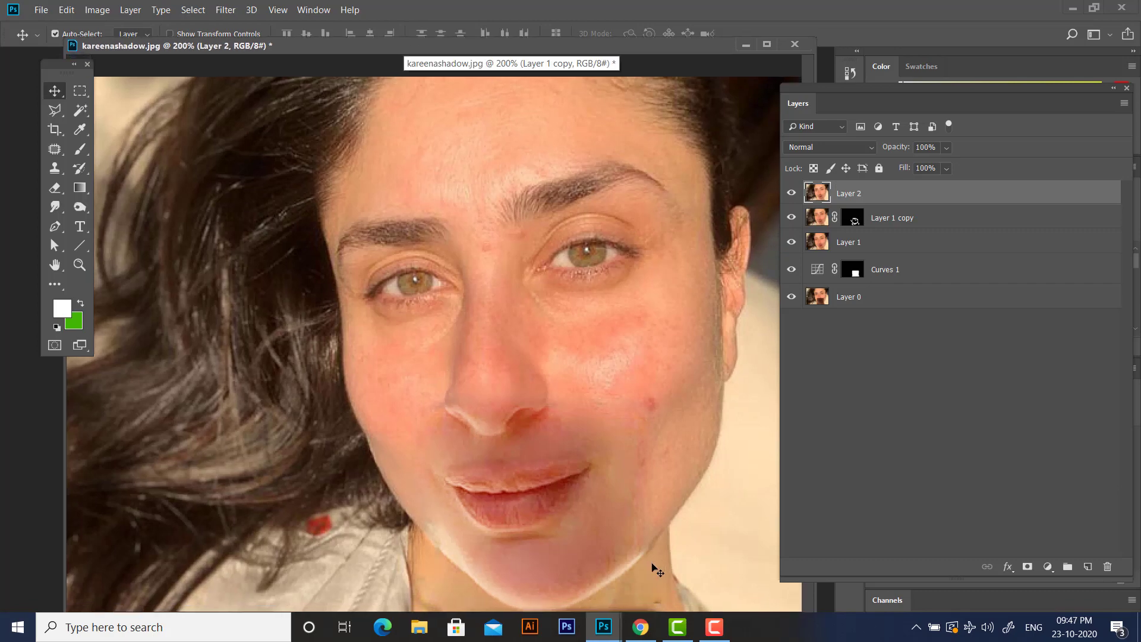
Step: Hide Layer 1 copy, Layer 1 and Curves 1, and toggle Layer 2 off and on to compare with the original photo
{"action": "left_click", "coordinate": [791, 217]}
{"action": "left_click", "coordinate": [791, 242]}
{"action": "left_click", "coordinate": [791, 269]}
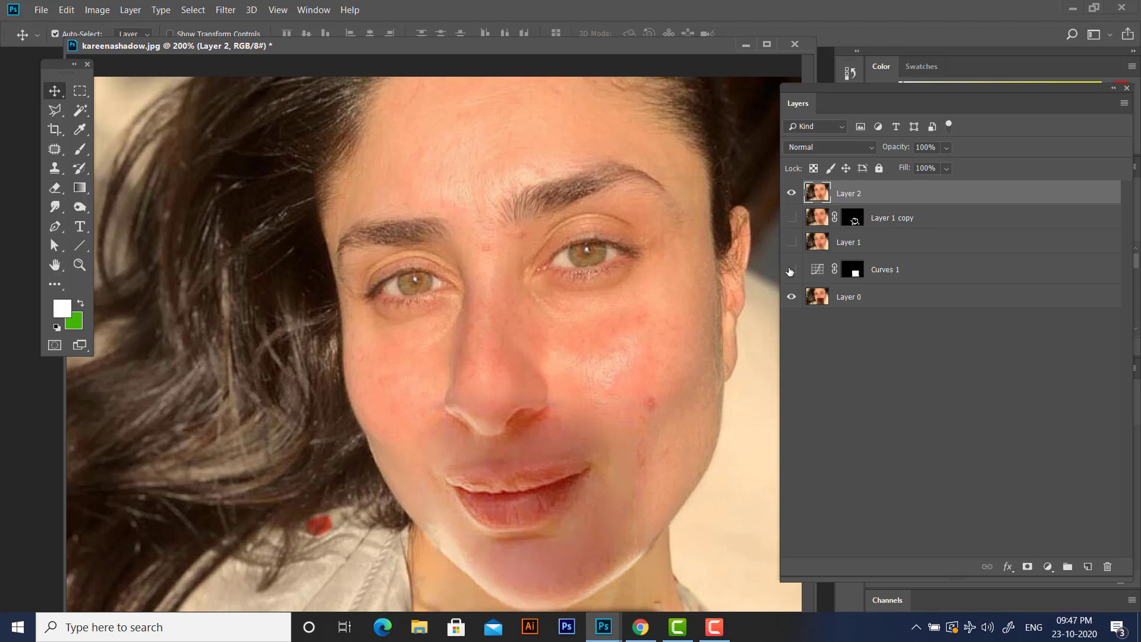
{"action": "left_click", "coordinate": [792, 194]}
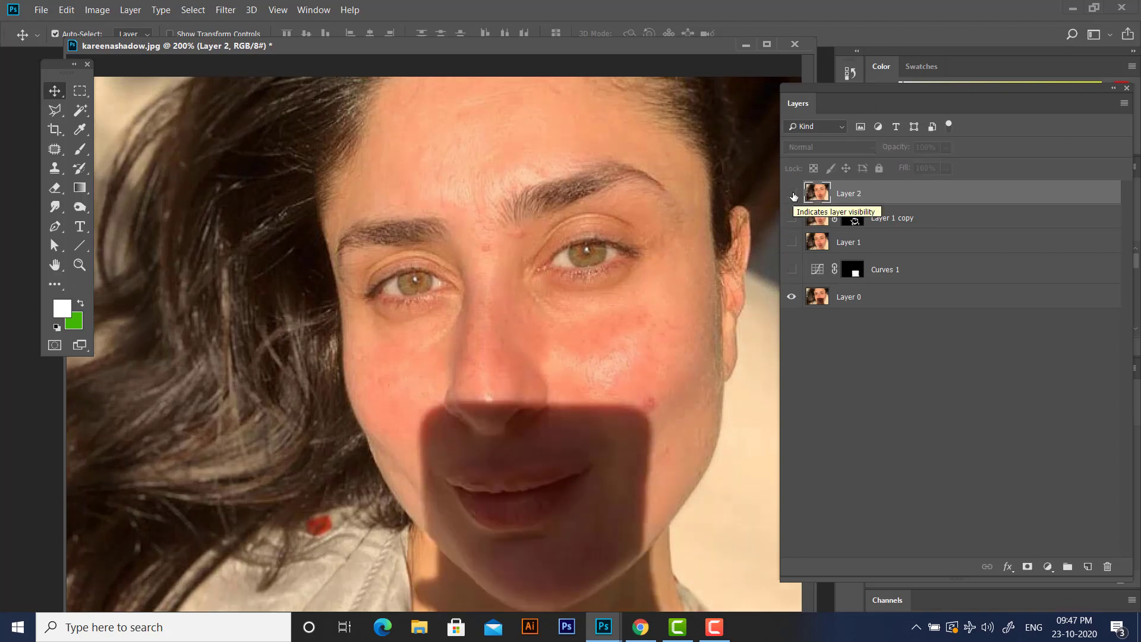
{"action": "left_click", "coordinate": [792, 193]}
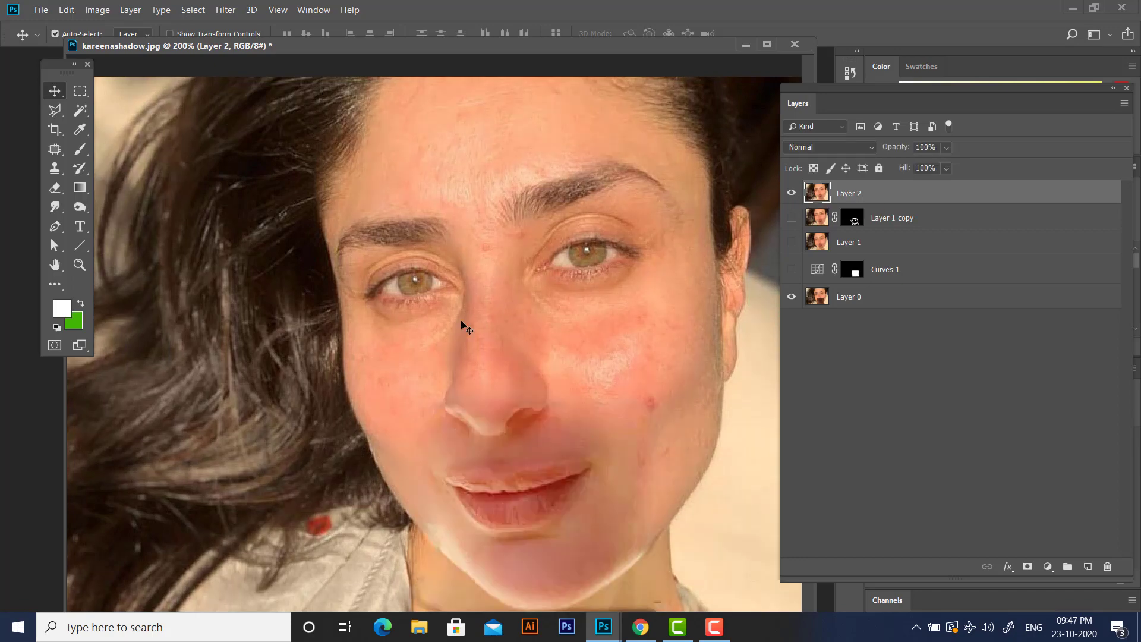